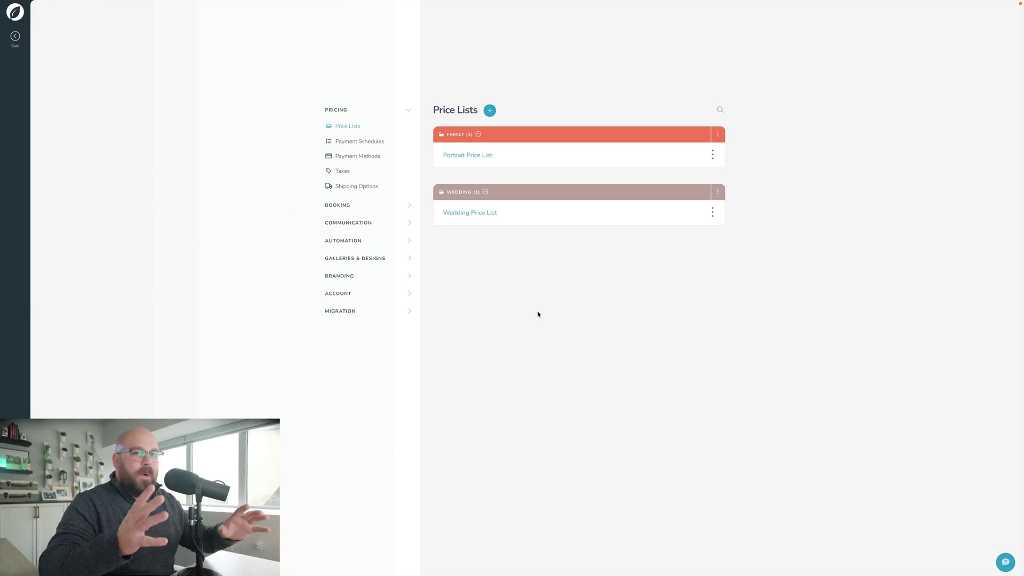
# Open the Wedding Price List and expand the Print item under its prints.
pyautogui.click(474, 213)
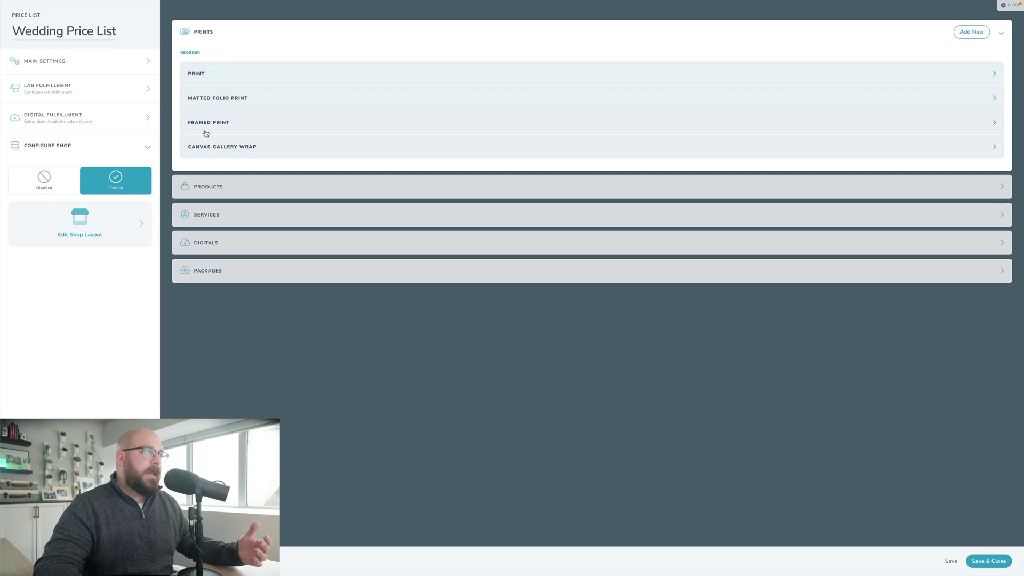
pyautogui.click(226, 188)
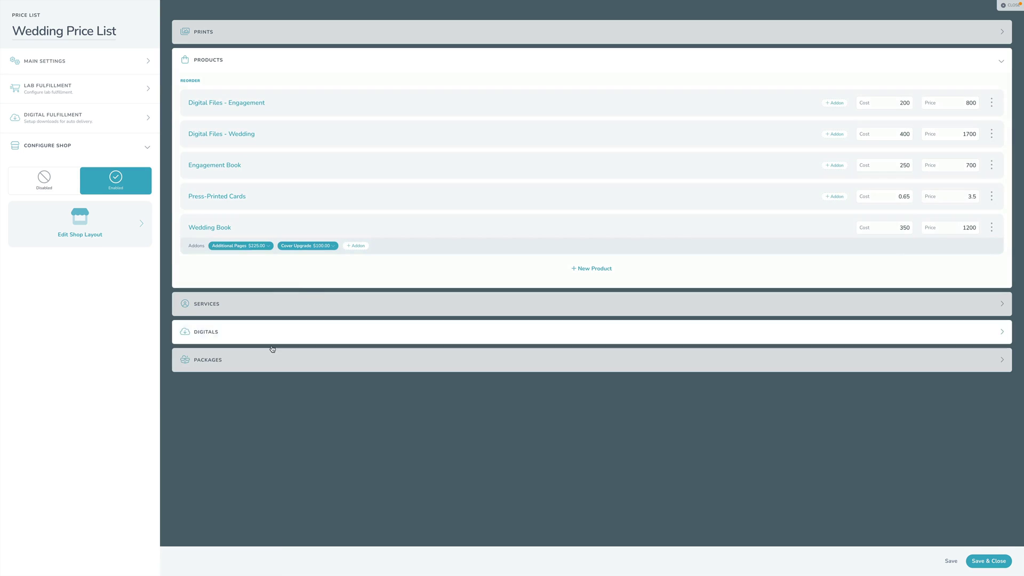
pyautogui.click(249, 42)
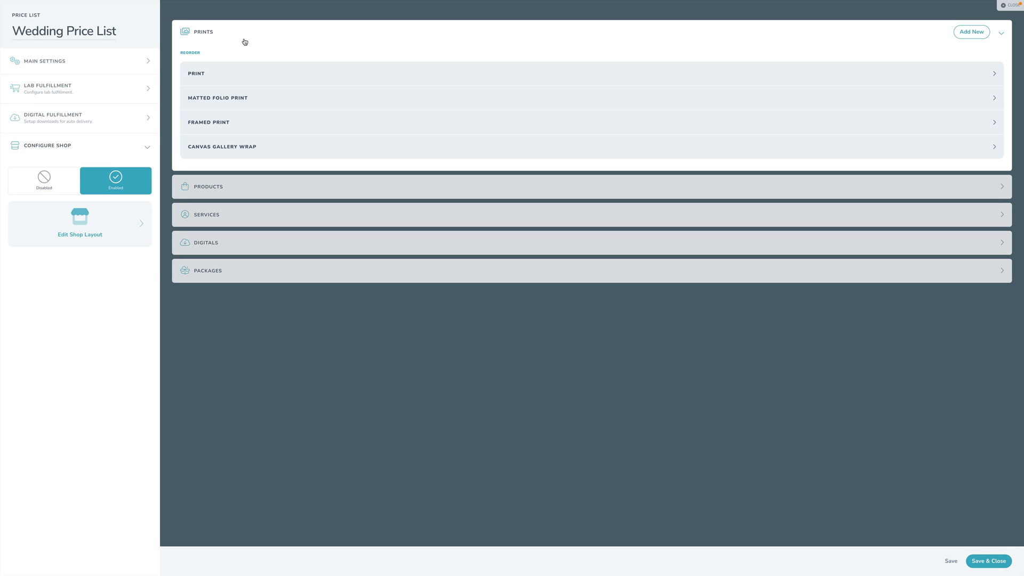
pyautogui.click(233, 72)
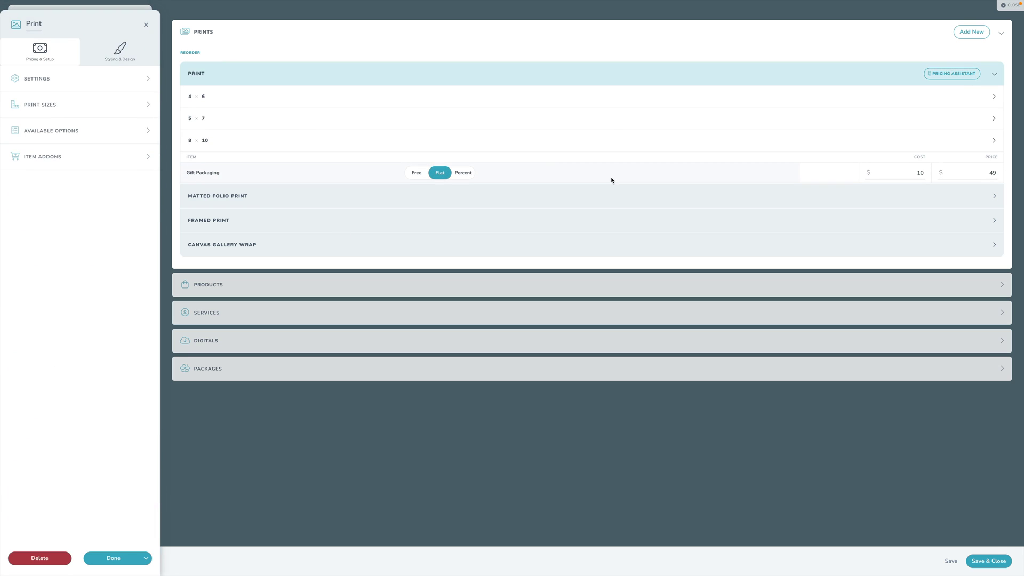
# Examine the 4 × 6 print pricing and the Print item's summary and description.
pyautogui.click(241, 100)
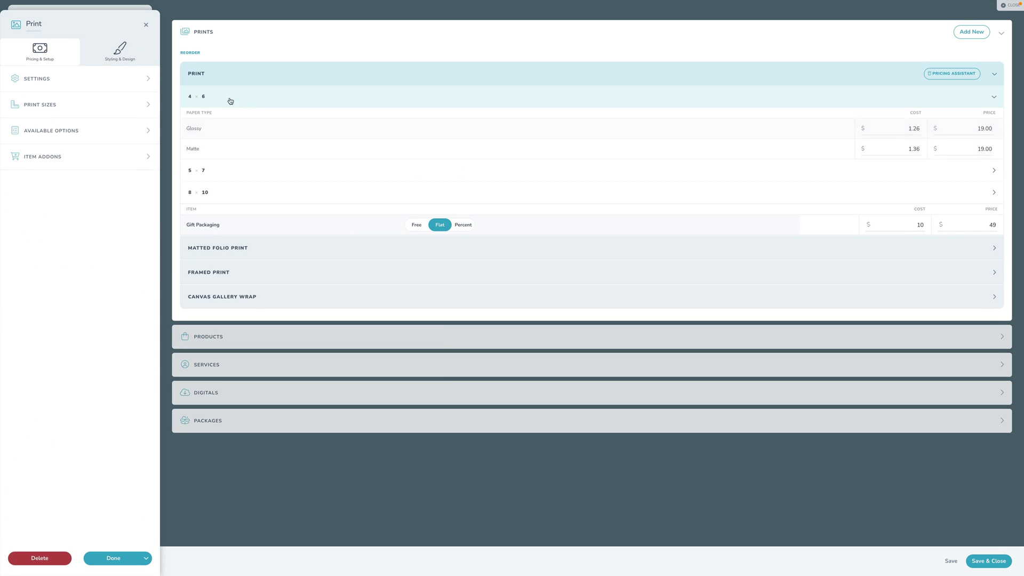
pyautogui.click(261, 96)
pyautogui.click(949, 98)
pyautogui.click(975, 134)
pyautogui.click(118, 50)
pyautogui.click(65, 88)
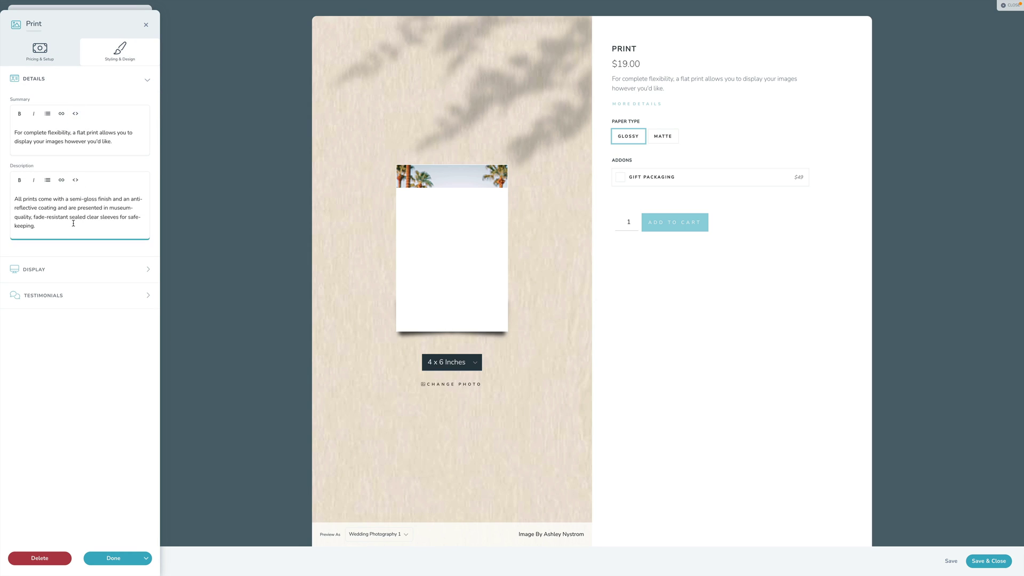
pyautogui.click(59, 59)
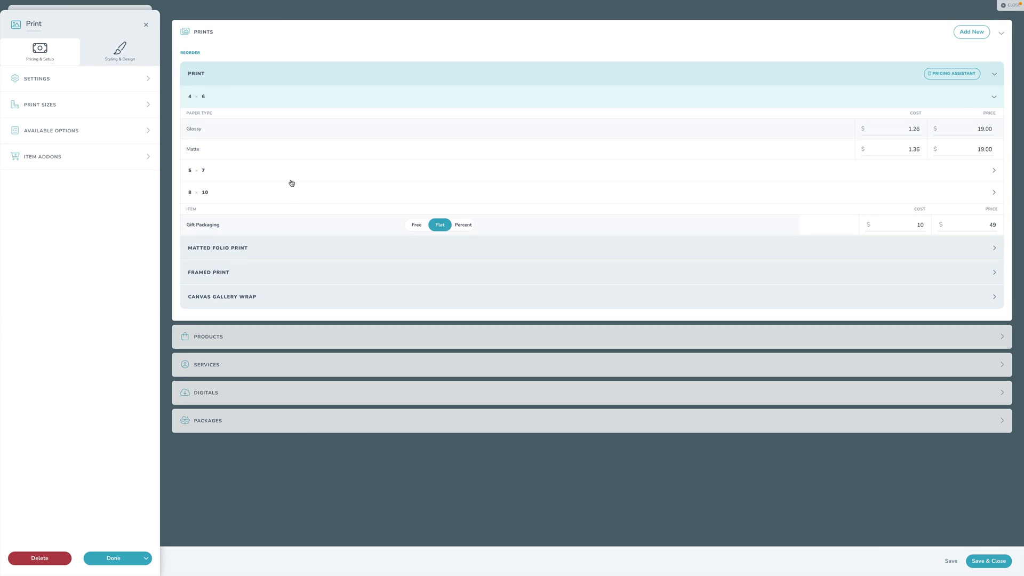
pyautogui.click(316, 103)
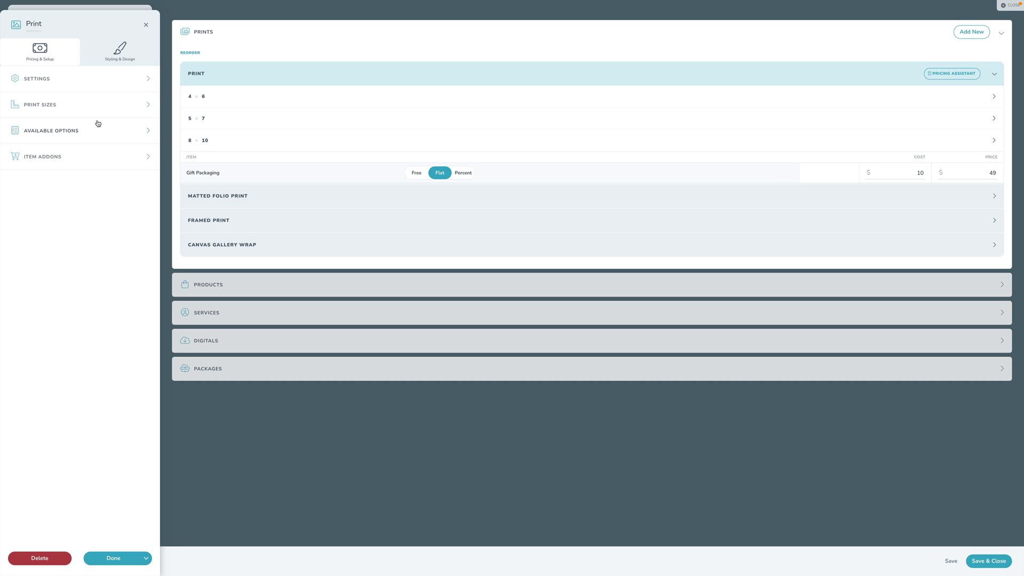
# Review the Print item's tax and booking settings and the order of its print sizes.
pyautogui.click(100, 85)
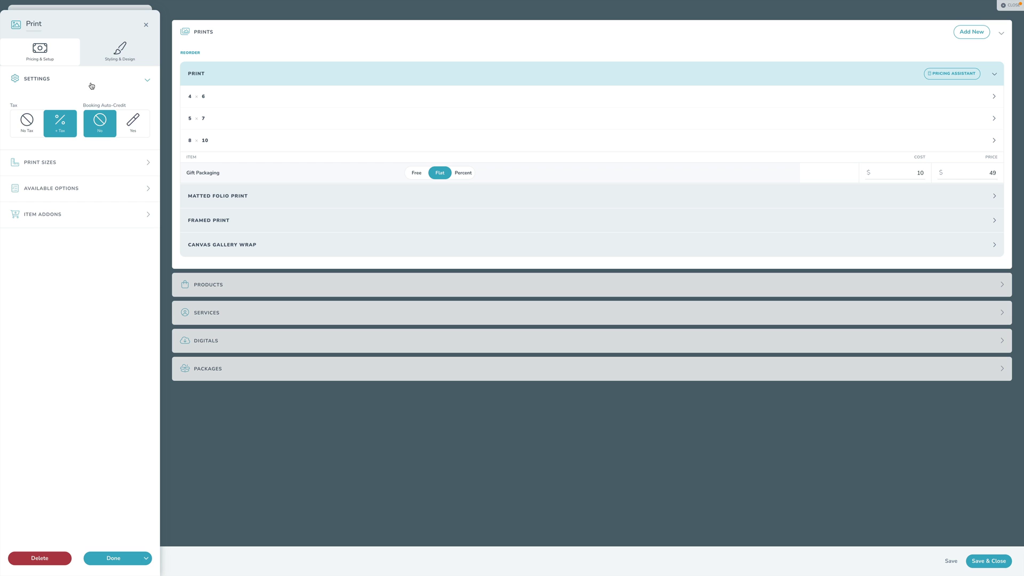
pyautogui.click(39, 86)
pyautogui.click(43, 106)
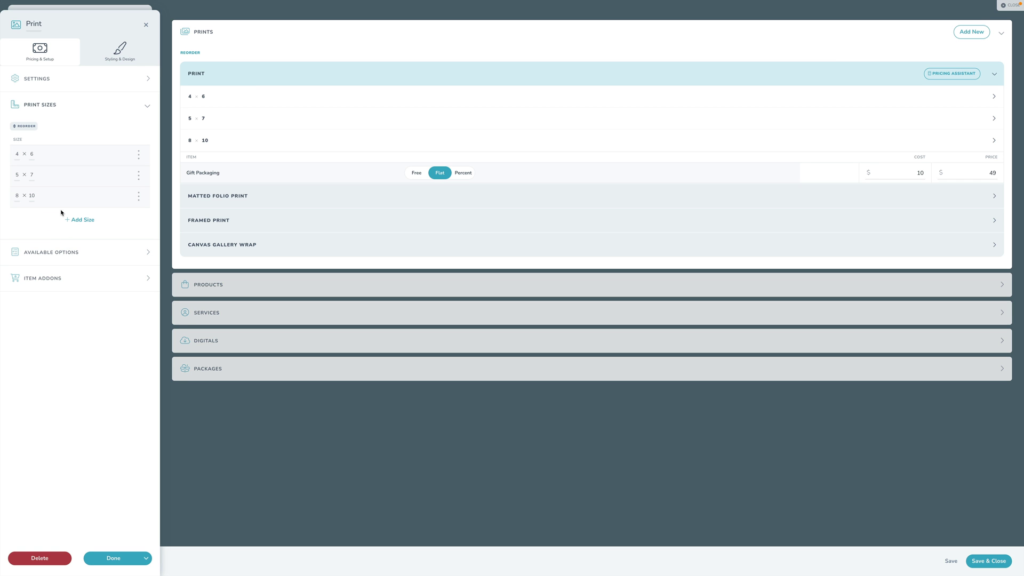
pyautogui.click(24, 126)
pyautogui.moveTo(87, 151)
pyautogui.mouseDown()
pyautogui.moveTo(87, 183)
pyautogui.moveTo(87, 151)
pyautogui.mouseUp()
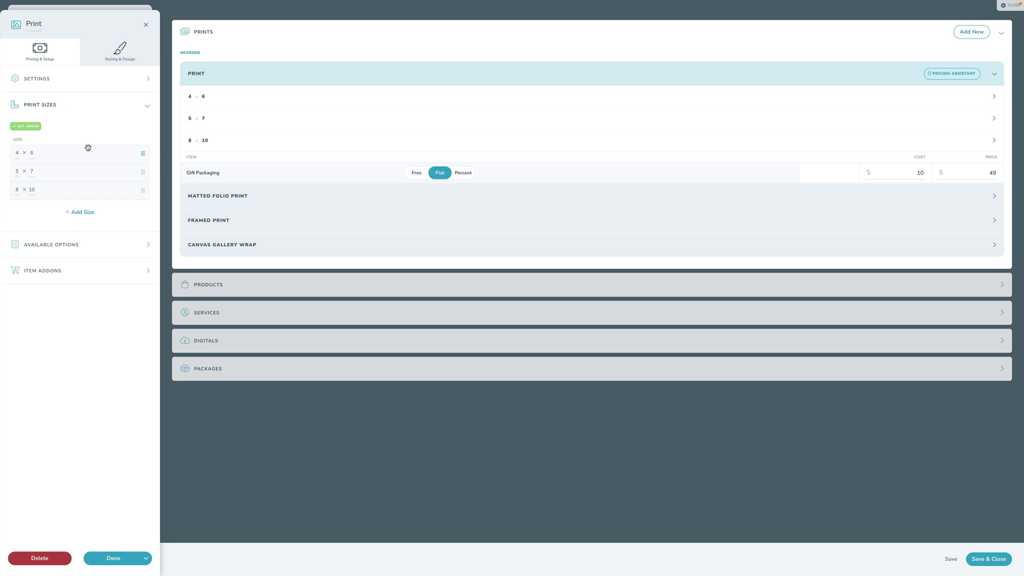
pyautogui.click(30, 128)
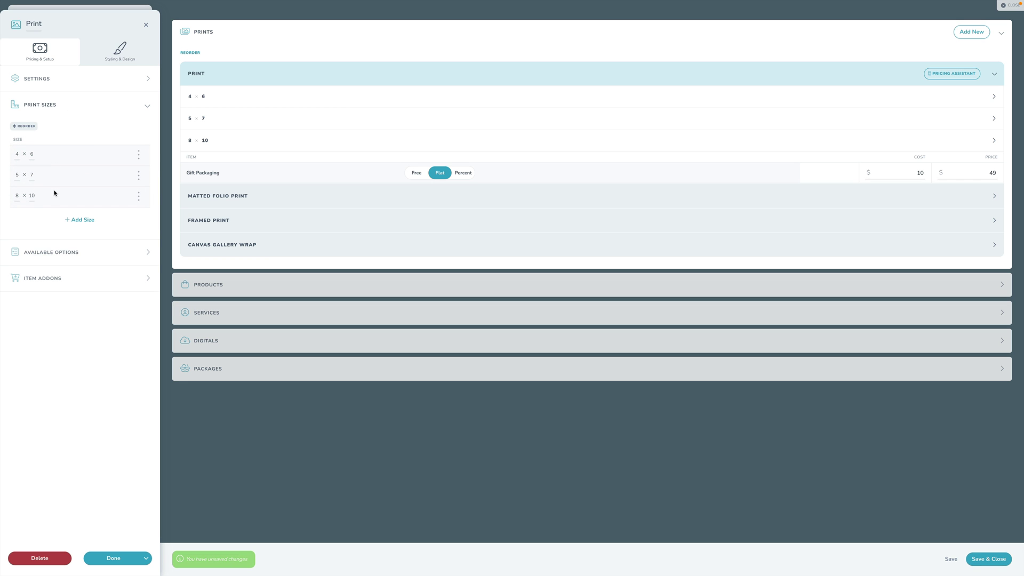
pyautogui.click(48, 105)
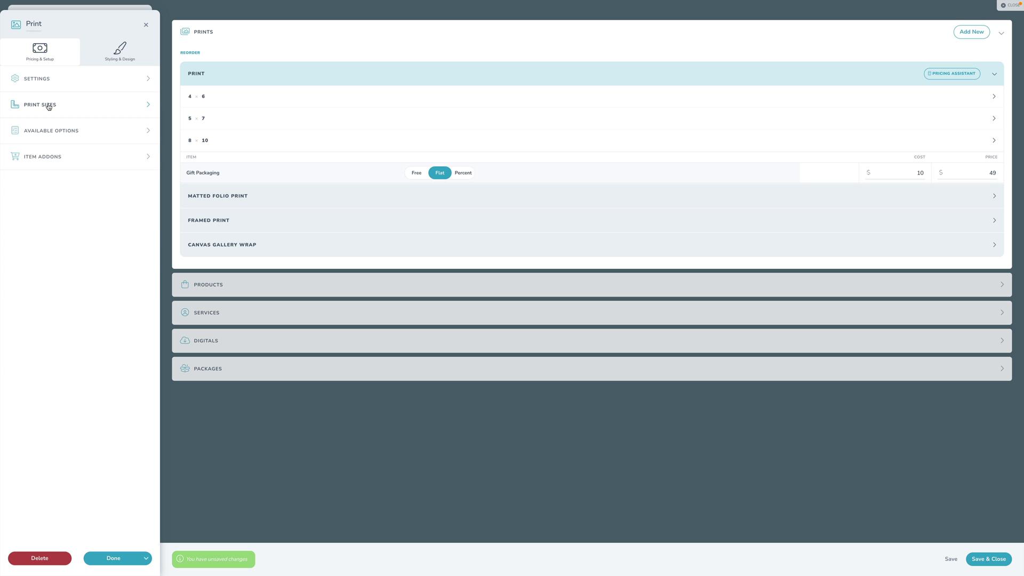
# Review the paper type choices among the Print item's available options.
pyautogui.click(65, 130)
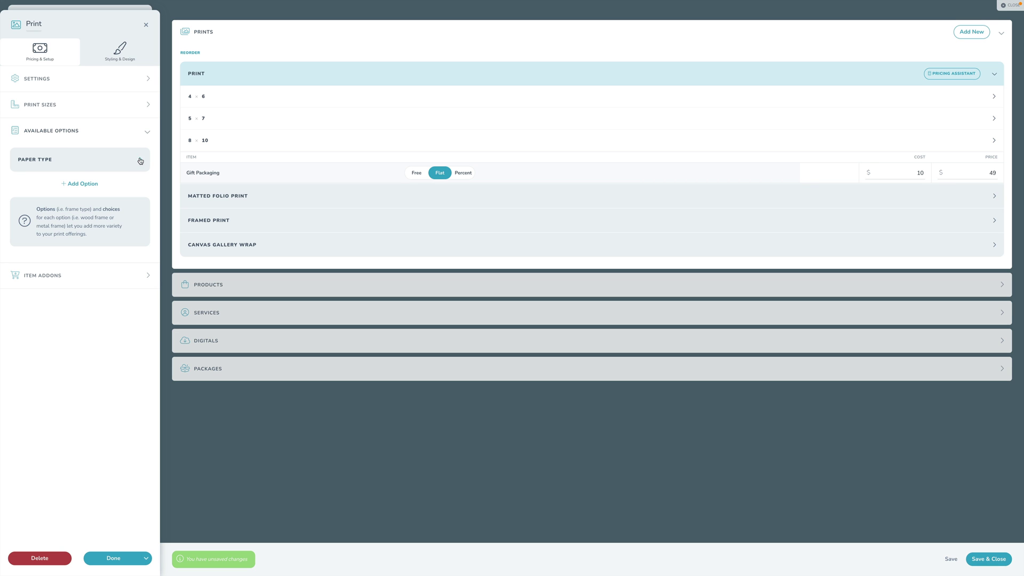
pyautogui.click(106, 159)
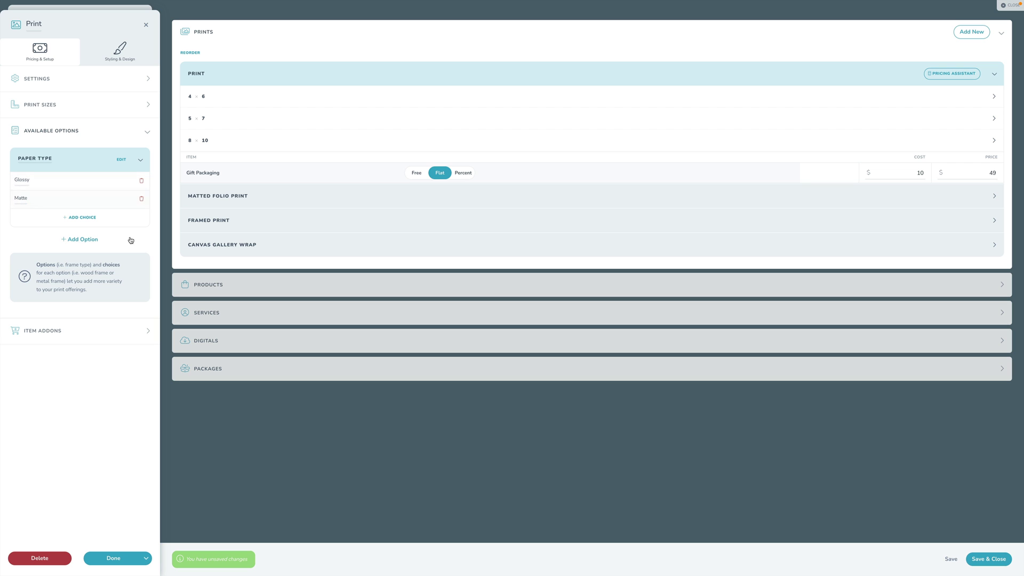
pyautogui.click(143, 164)
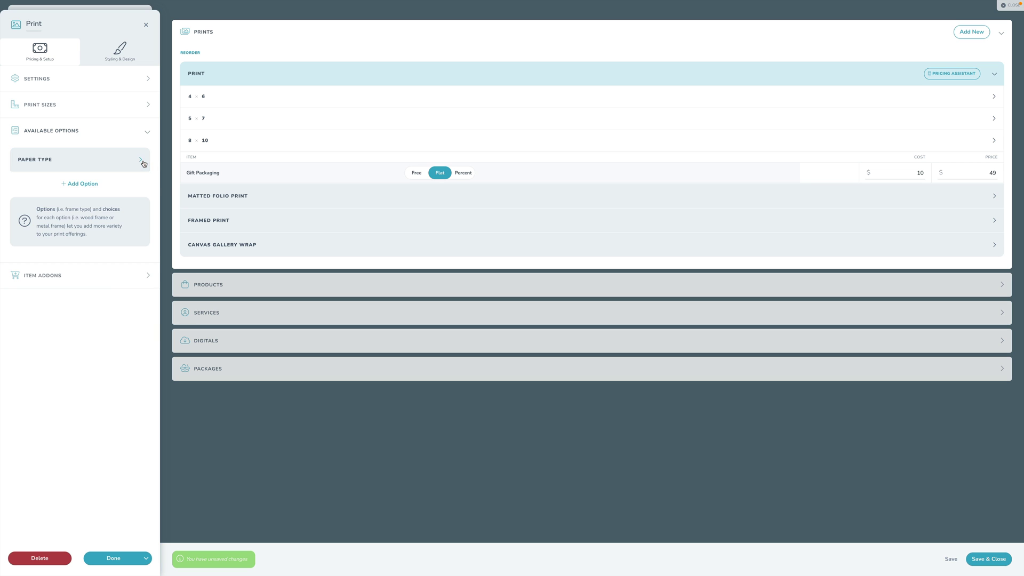
# Add a new empty option to the Print item and remove it again.
pyautogui.click(76, 186)
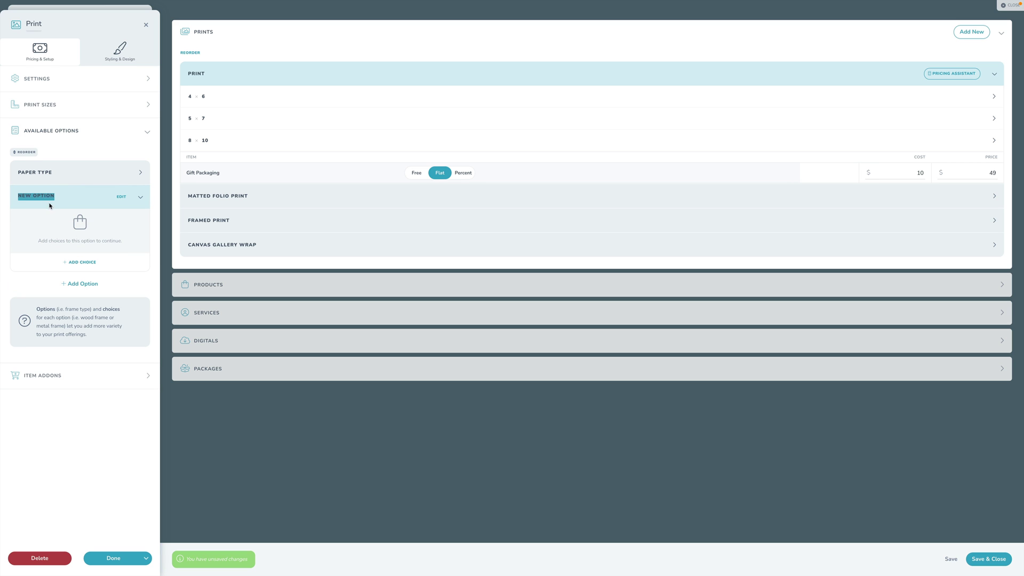
pyautogui.click(120, 197)
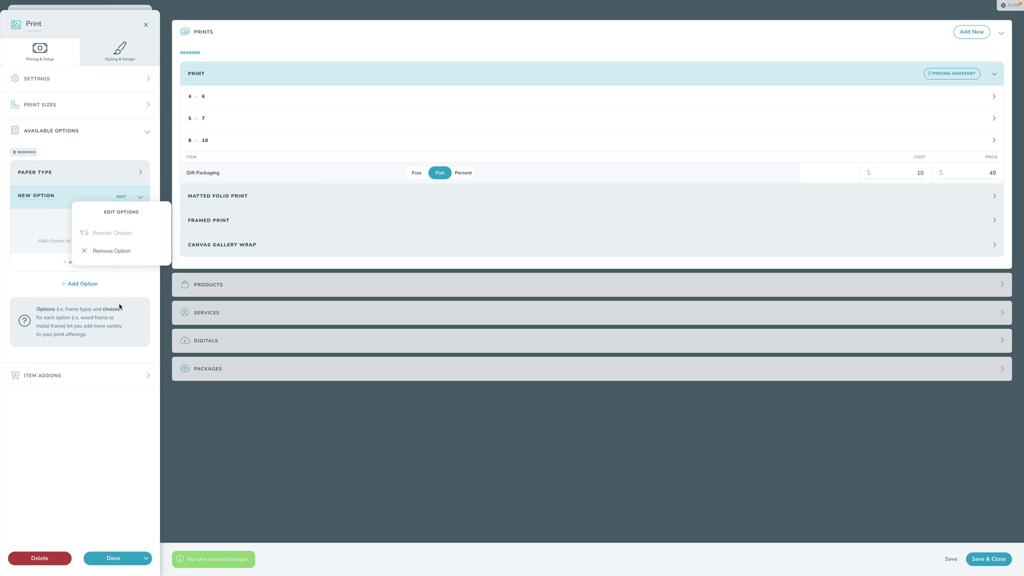
pyautogui.click(109, 252)
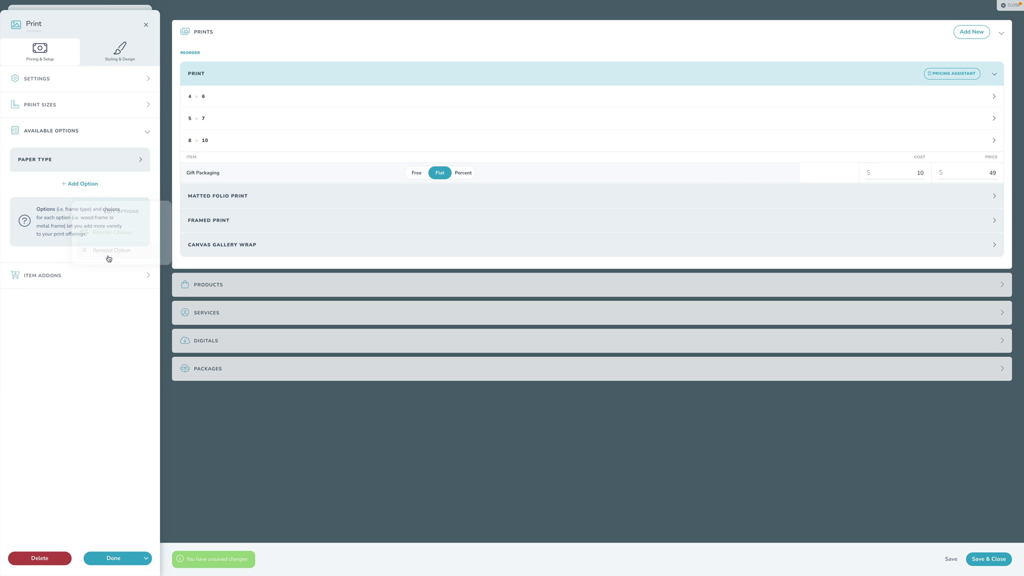
pyautogui.click(115, 133)
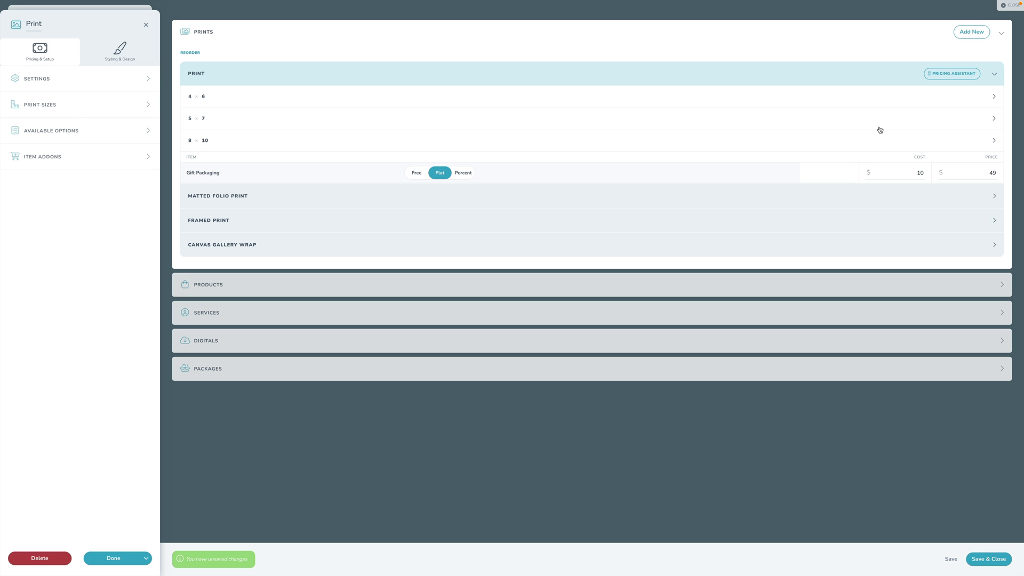
# Examine the costs of the glossy and matte paper types for the 4 × 6 print.
pyautogui.click(899, 122)
pyautogui.click(910, 100)
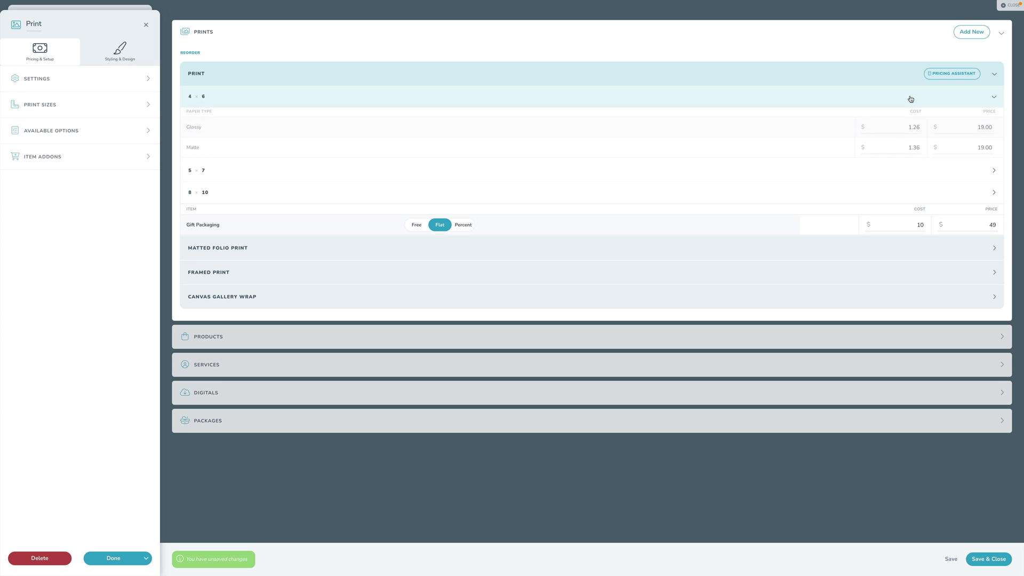
pyautogui.click(900, 130)
pyautogui.click(900, 150)
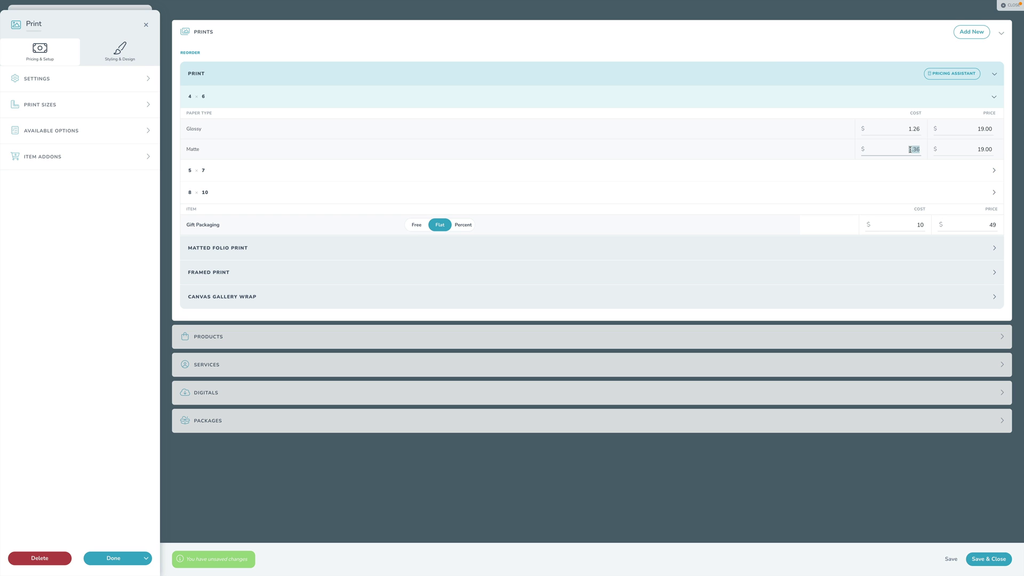
pyautogui.hotkey('shift', 'Tab')
pyautogui.click(906, 148)
pyautogui.click(821, 151)
# In the Print item's Pricing Assistant, calculate the hourly rate from an annual salary of 80000 and 35 hours worked per week.
pyautogui.click(949, 75)
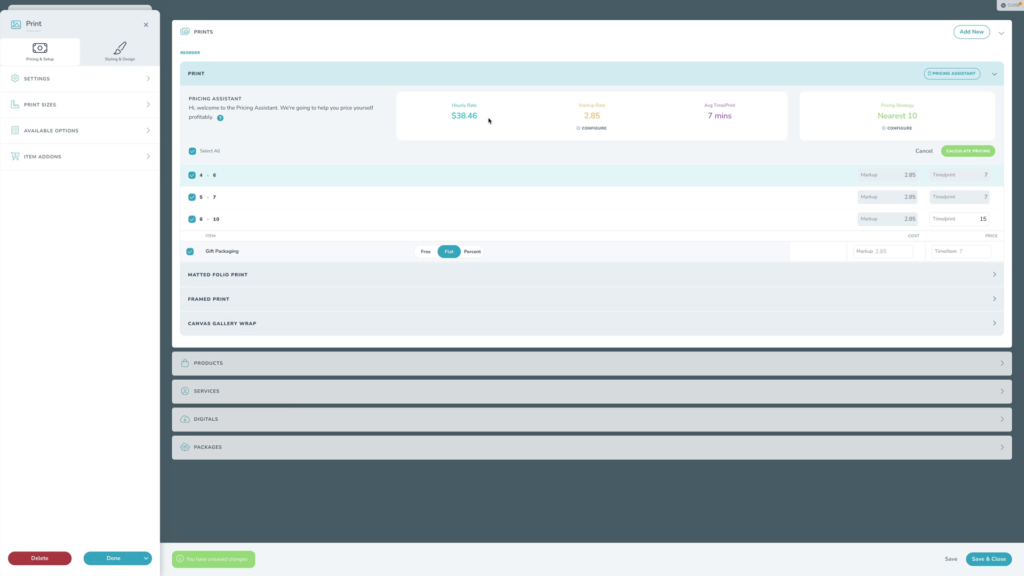
pyautogui.click(594, 129)
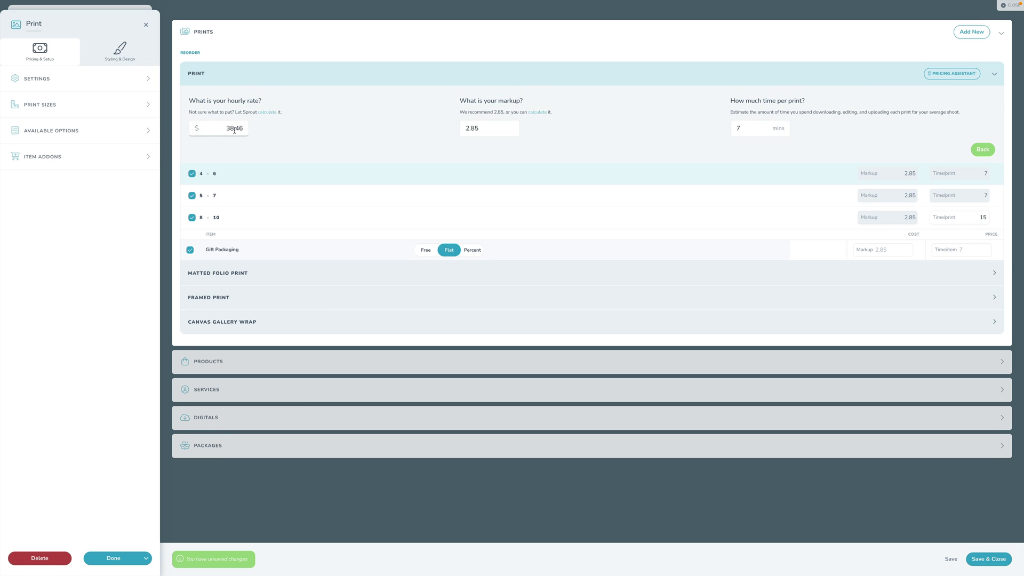
pyautogui.click(268, 112)
pyautogui.click(271, 203)
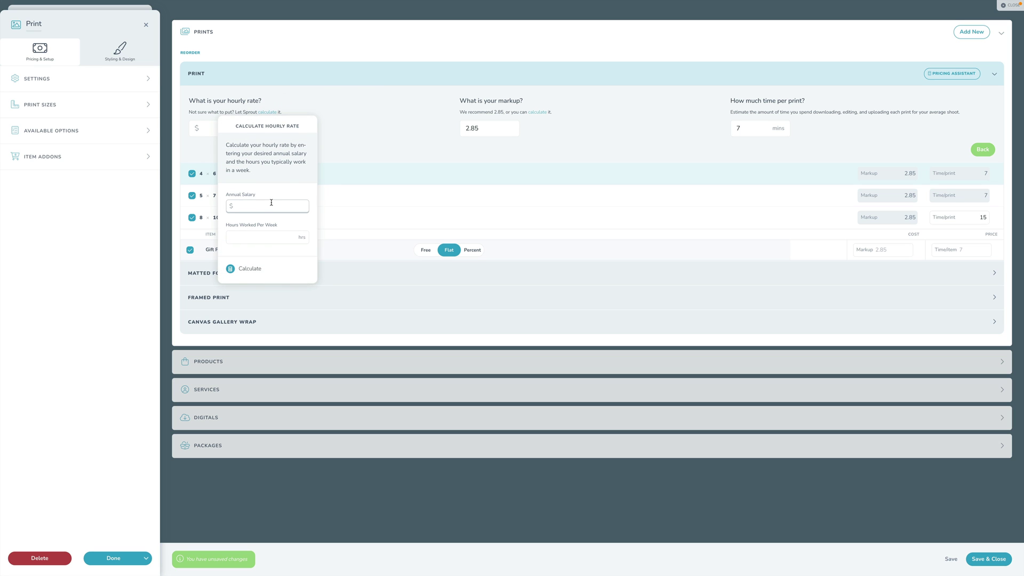
pyautogui.write('80000')
pyautogui.press('Tab')
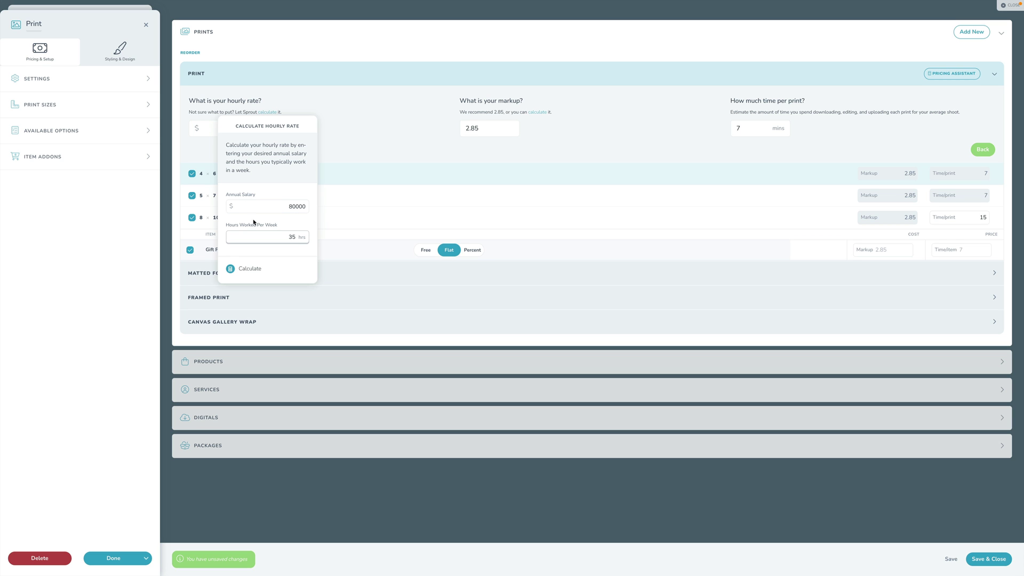
pyautogui.write('35')
pyautogui.click(259, 268)
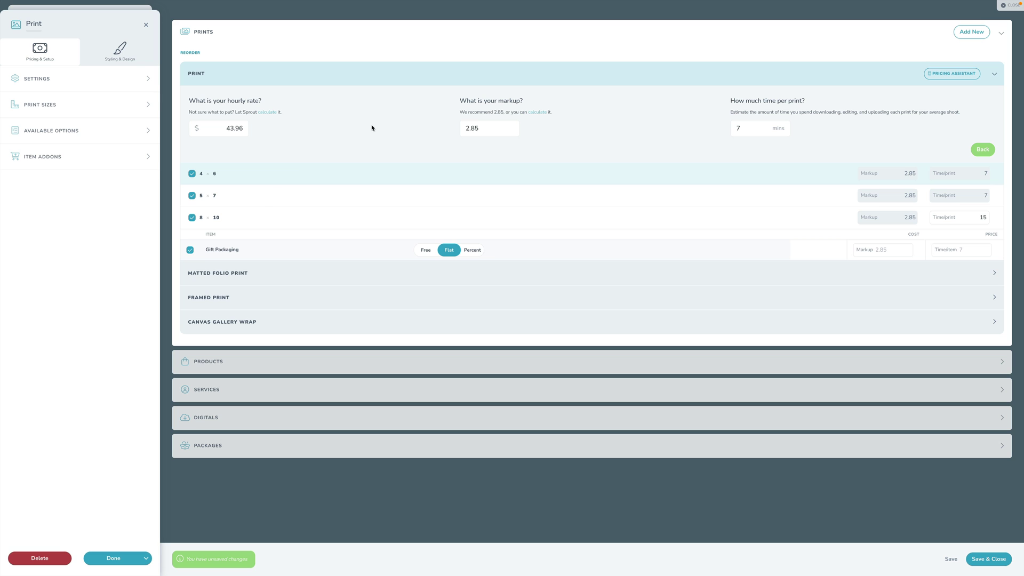
# Set the time per print to 10 minutes and reset the 8 × 10 size's custom time to that default.
pyautogui.click(475, 129)
pyautogui.click(748, 126)
pyautogui.doubleClick(748, 125)
pyautogui.write('10')
pyautogui.click(937, 218)
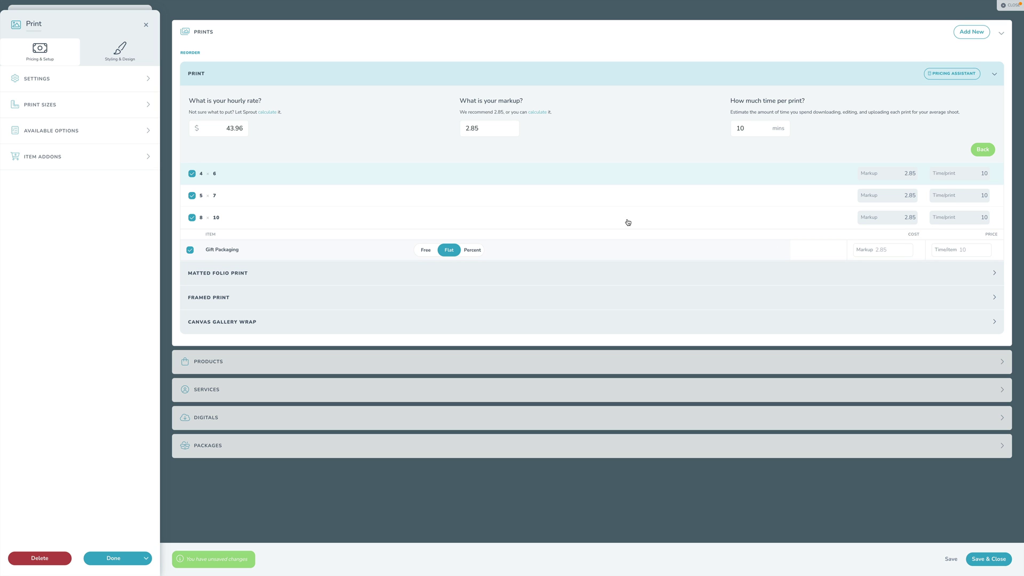
# Override the 8 × 10 size with a time per print of 12 minutes and a markup of 3.
pyautogui.click(985, 217)
pyautogui.press('BackSpace')
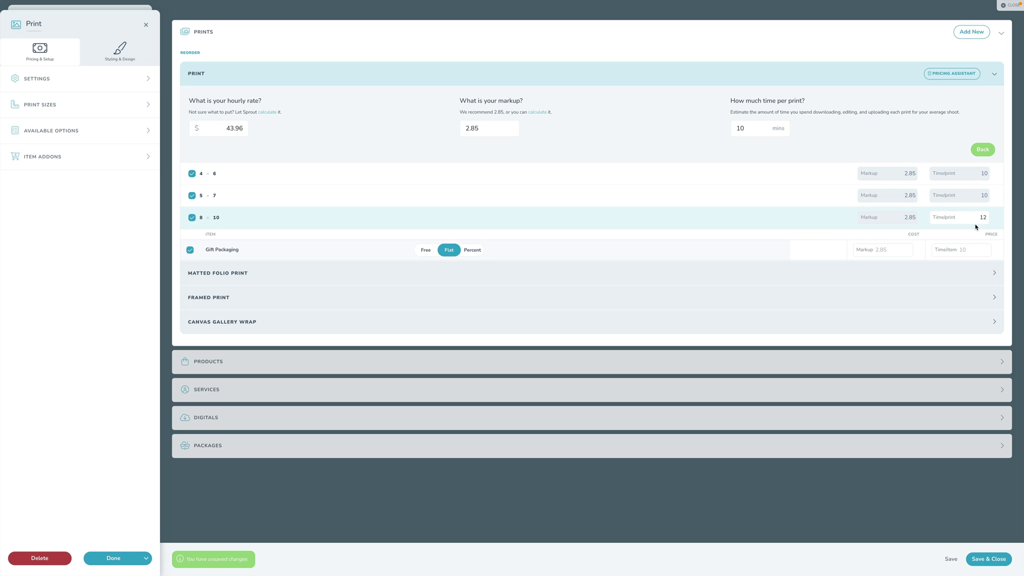
pyautogui.write('2')
pyautogui.click(890, 218)
pyautogui.doubleClick(892, 218)
pyautogui.write('3')
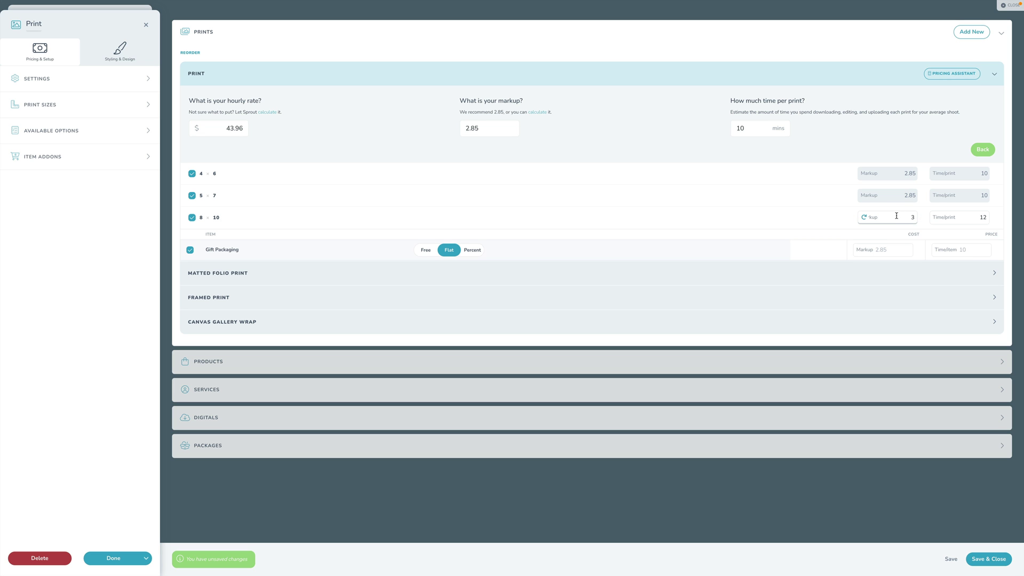
# Calculate the Print item's prices with the Nearest 10 pricing strategy and check the 8 × 10 and 4 × 6 prices.
pyautogui.click(899, 253)
pyautogui.click(983, 150)
pyautogui.click(900, 129)
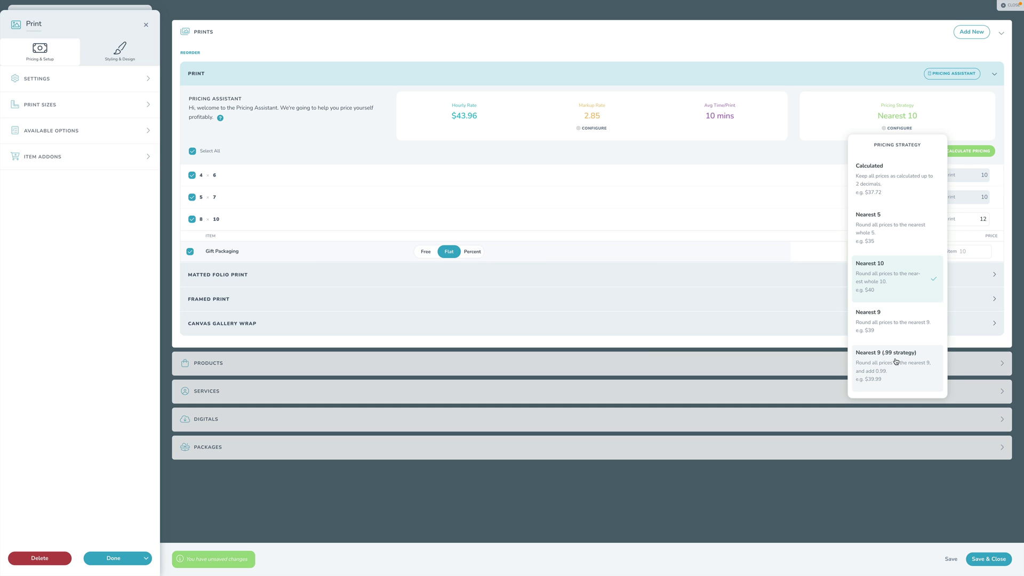
pyautogui.click(902, 274)
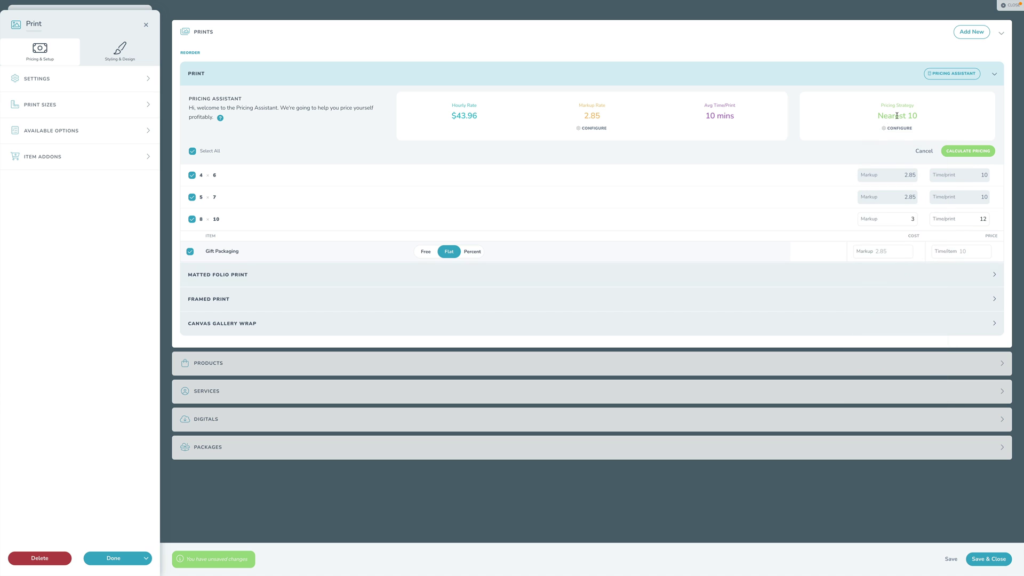
pyautogui.click(966, 154)
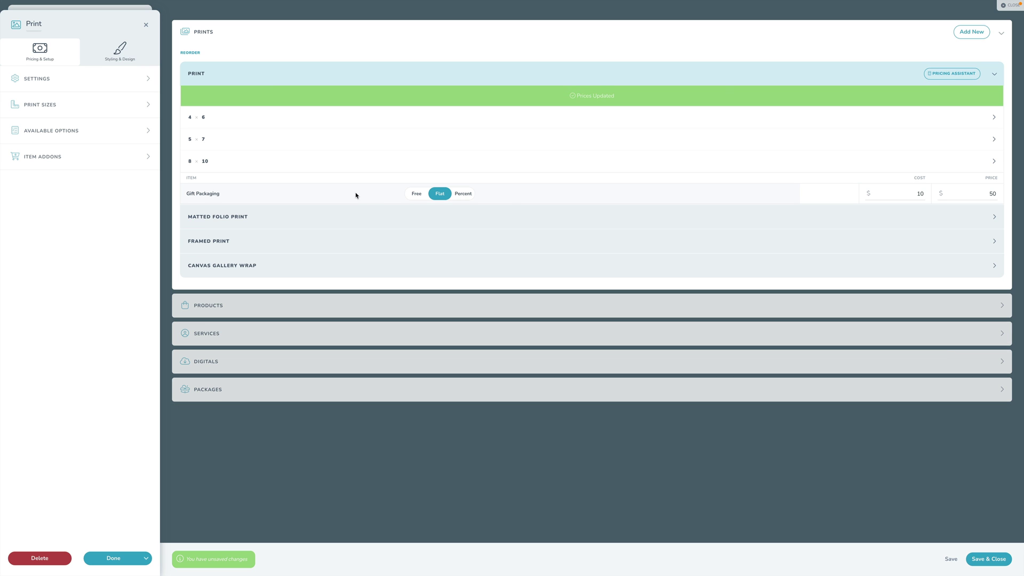
pyautogui.click(232, 136)
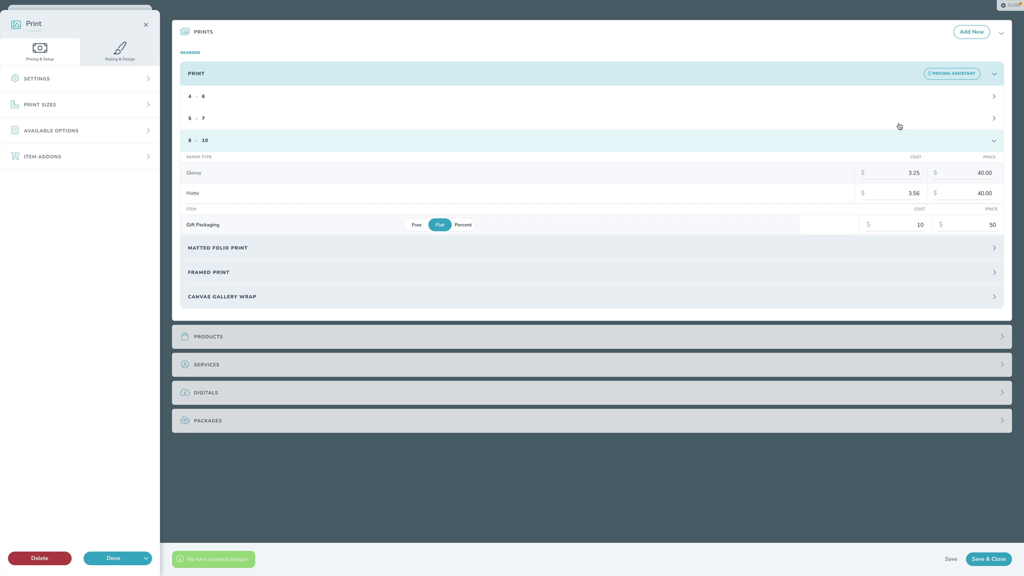
pyautogui.click(915, 100)
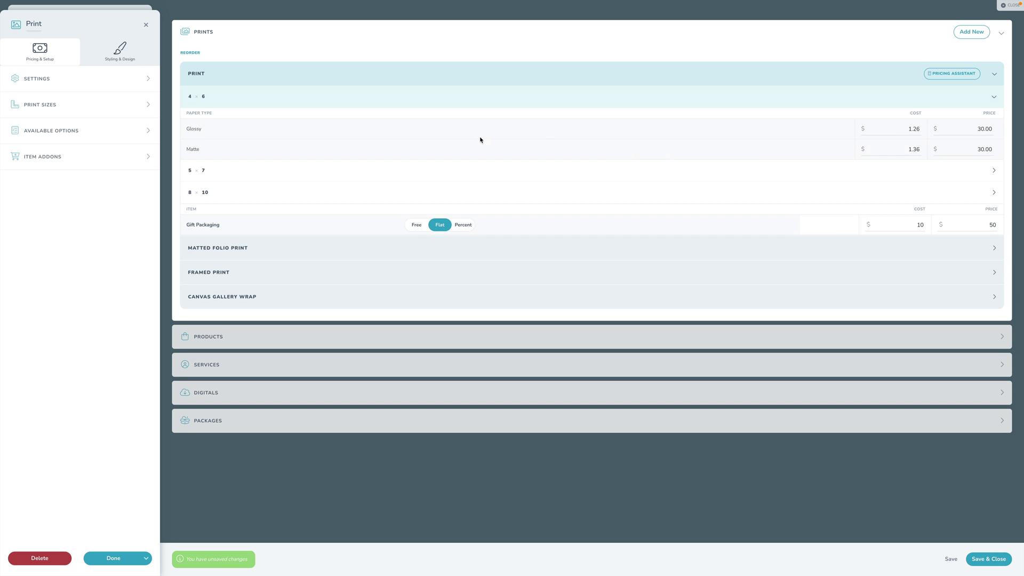
# Review the Print item's 8 × 10 and 4 × 6 prices, its print sizes and its available options, and close the item.
pyautogui.click(458, 185)
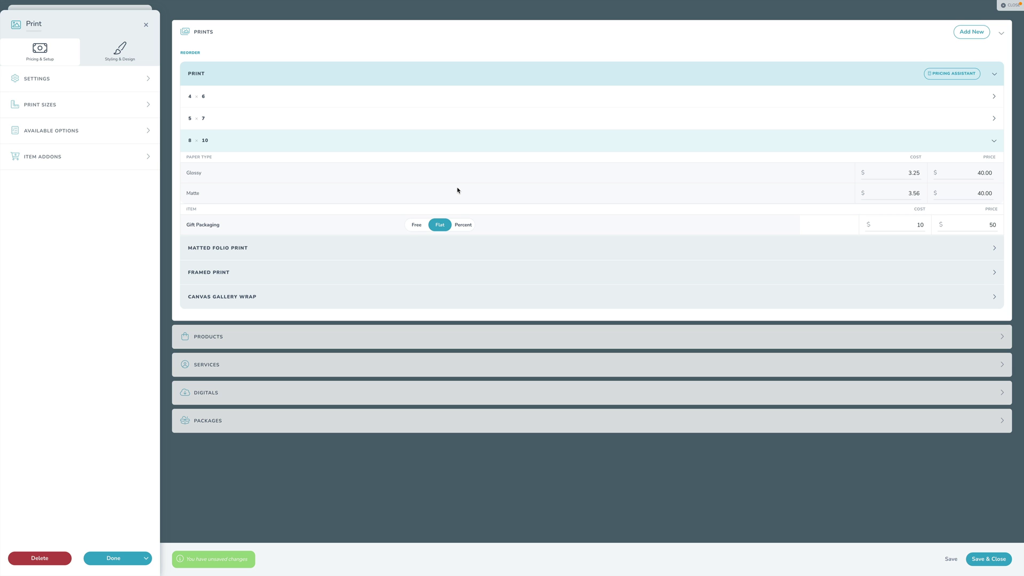
pyautogui.click(403, 142)
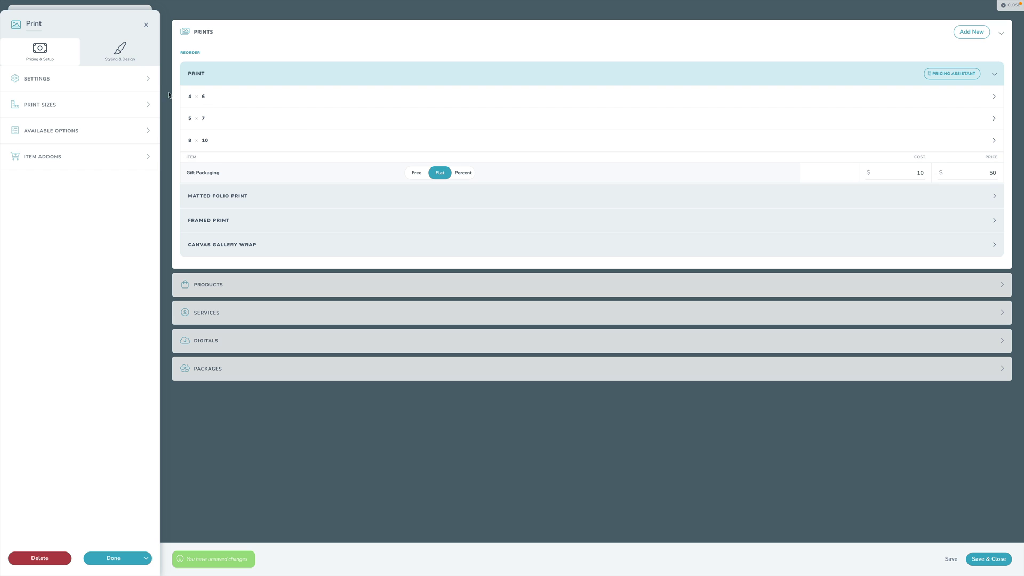
pyautogui.click(61, 106)
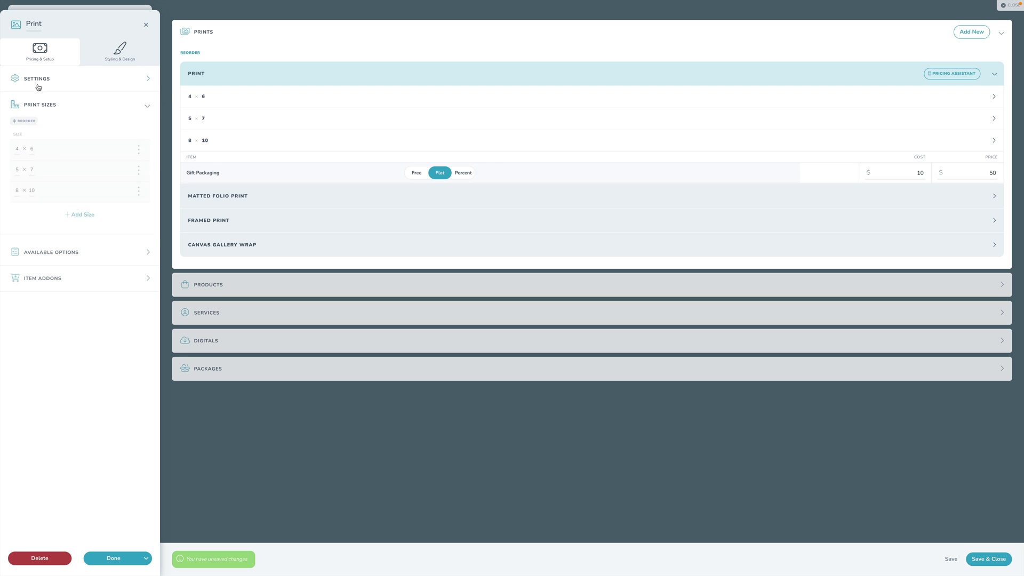
pyautogui.click(59, 253)
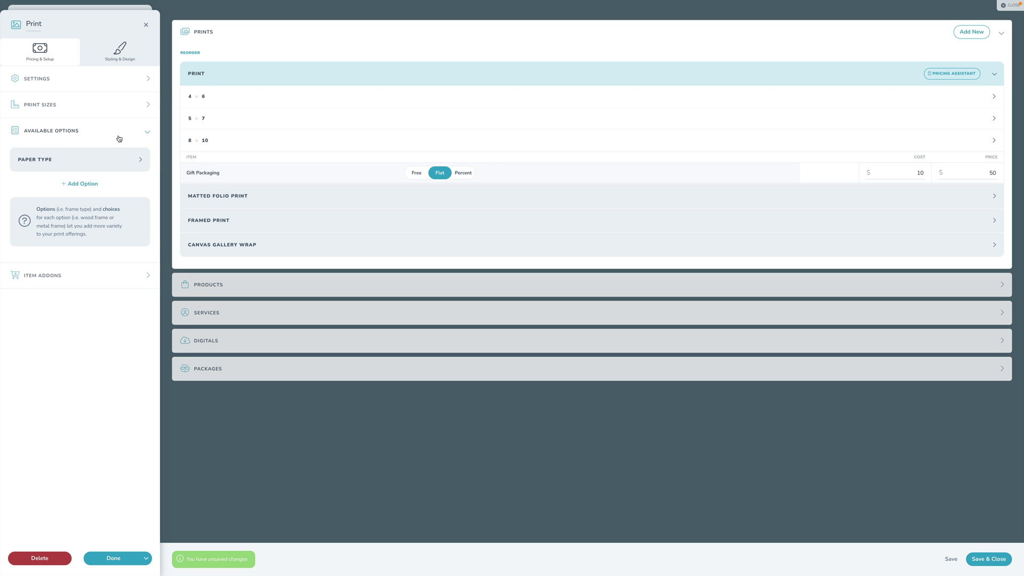
pyautogui.click(988, 102)
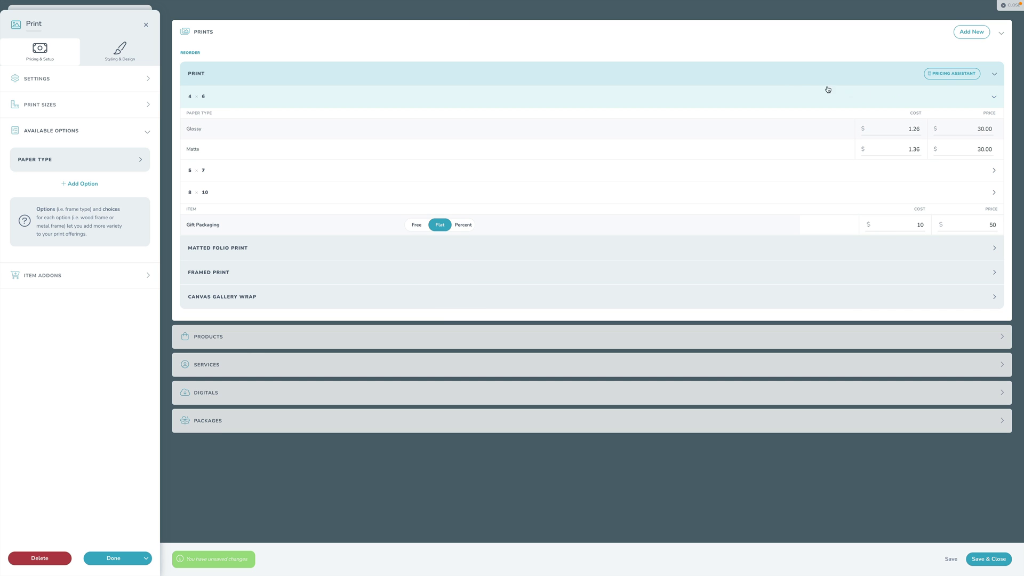
pyautogui.click(741, 79)
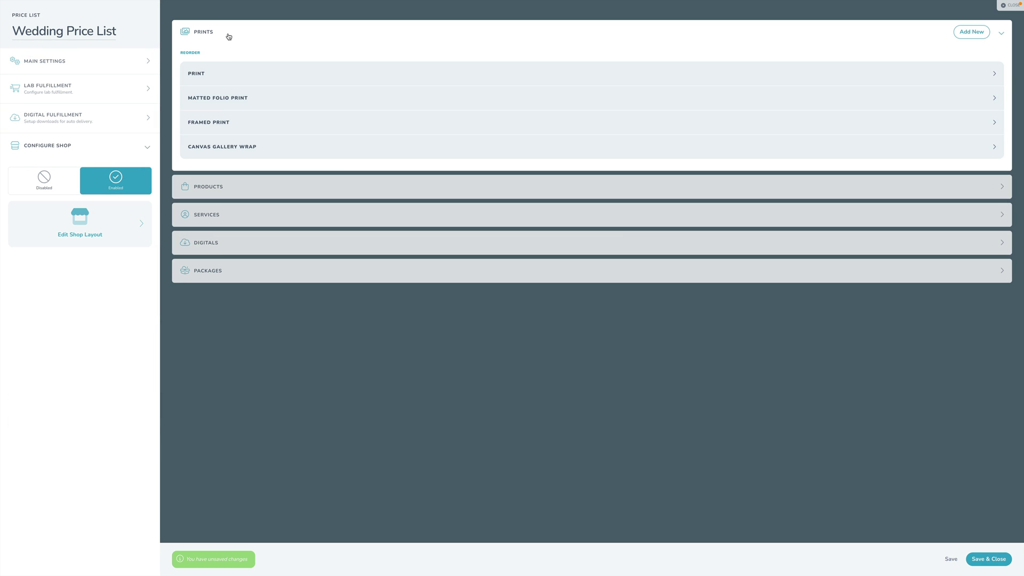
# Look through the price list's Products, Services, Digitals and Packages sections.
pyautogui.click(229, 36)
pyautogui.click(219, 66)
pyautogui.click(219, 66)
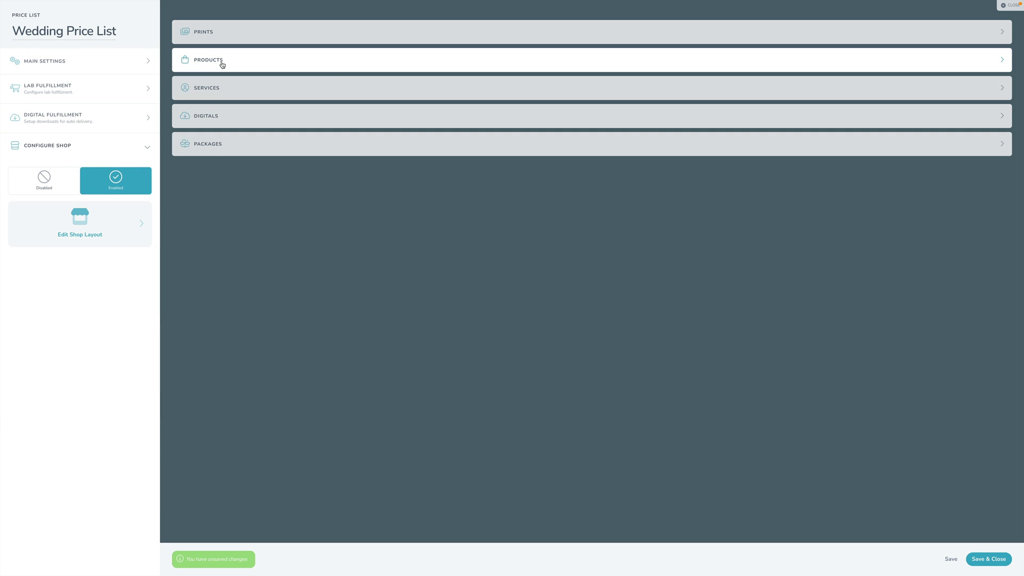
pyautogui.click(217, 91)
pyautogui.click(220, 90)
pyautogui.click(207, 116)
pyautogui.click(223, 219)
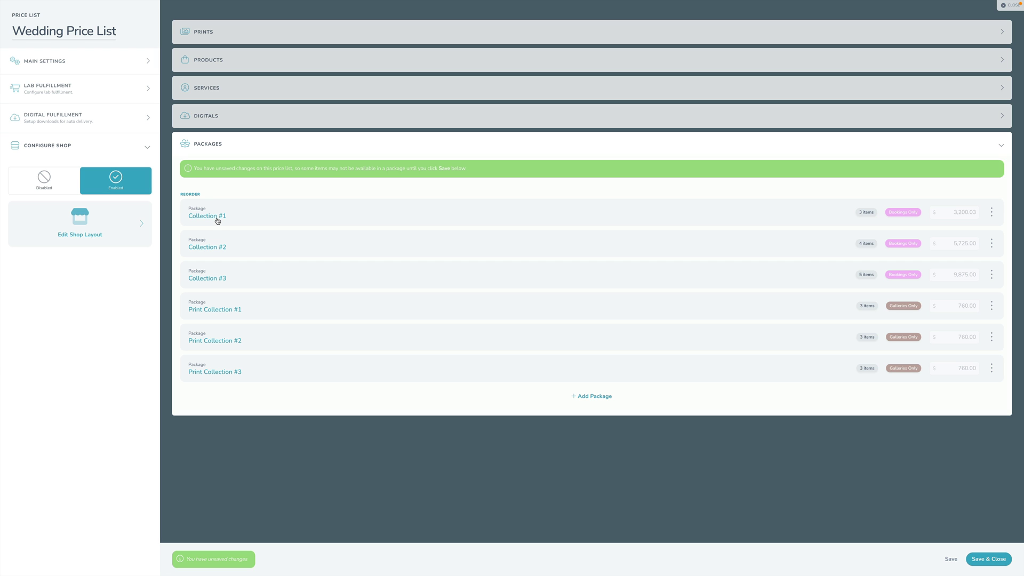
# Open the styling and design details of the Framed Print item in the Prints section.
pyautogui.click(216, 30)
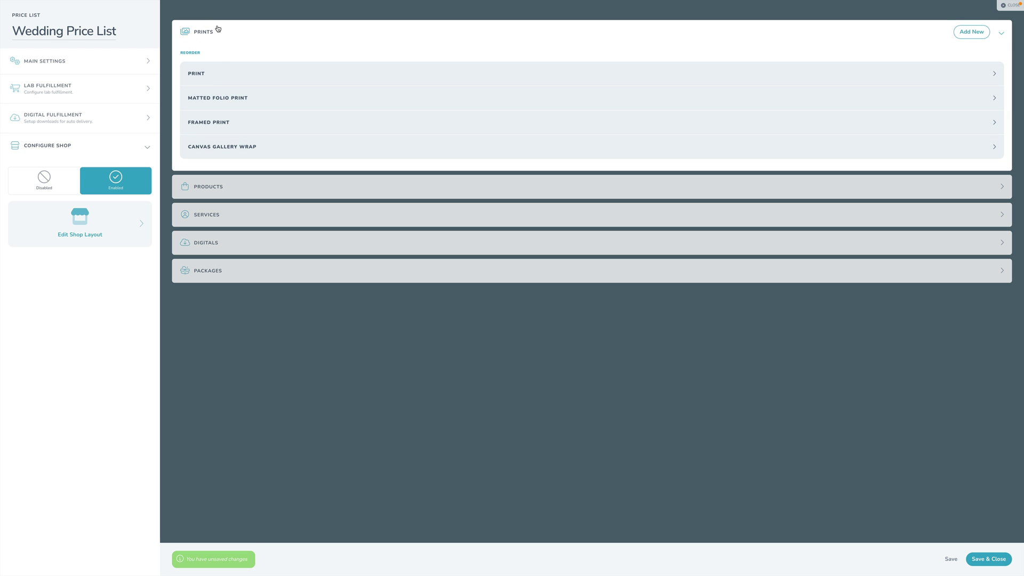
pyautogui.click(212, 122)
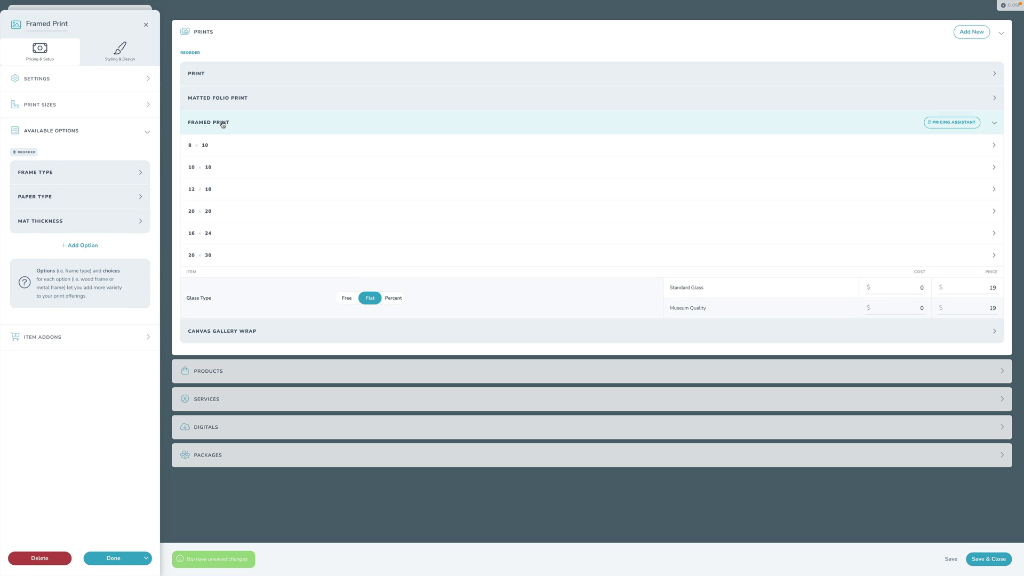
pyautogui.click(127, 58)
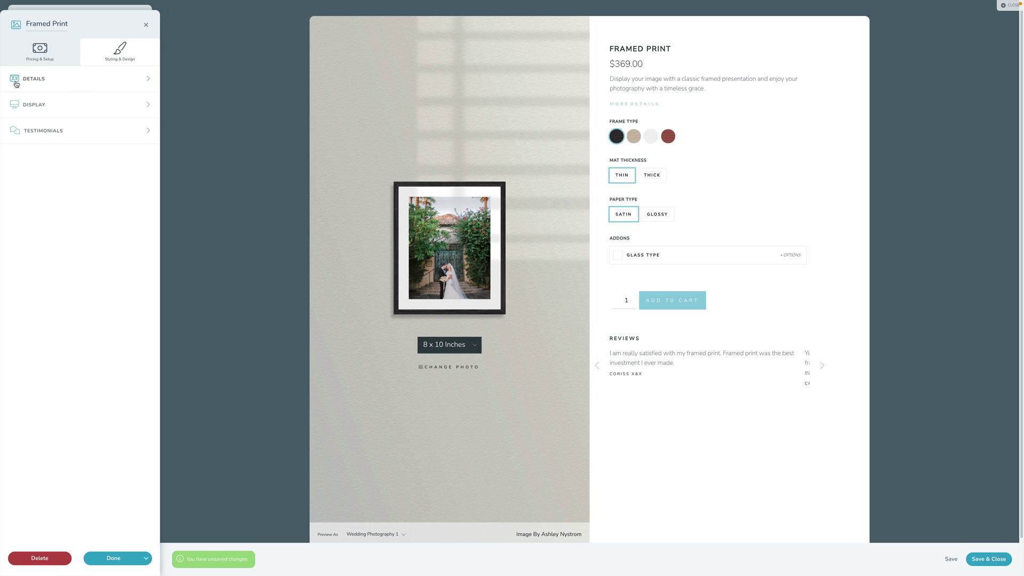
pyautogui.click(37, 81)
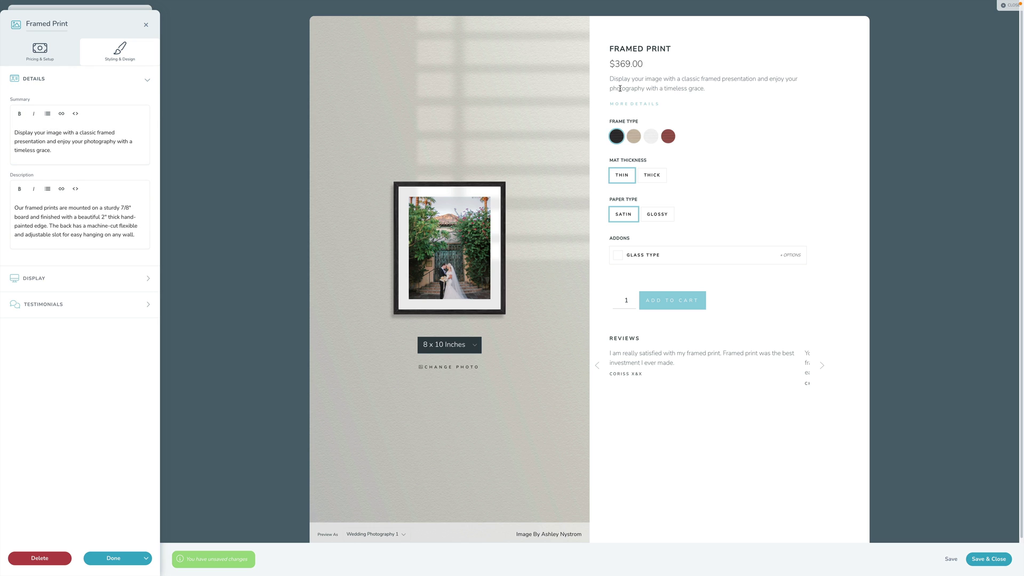
# Compare the Framed Print's summary and description fields with the short text and expanded details in the shop preview.
pyautogui.moveTo(610, 78); pyautogui.dragTo(729, 86)
pyautogui.click(739, 91)
pyautogui.click(633, 104)
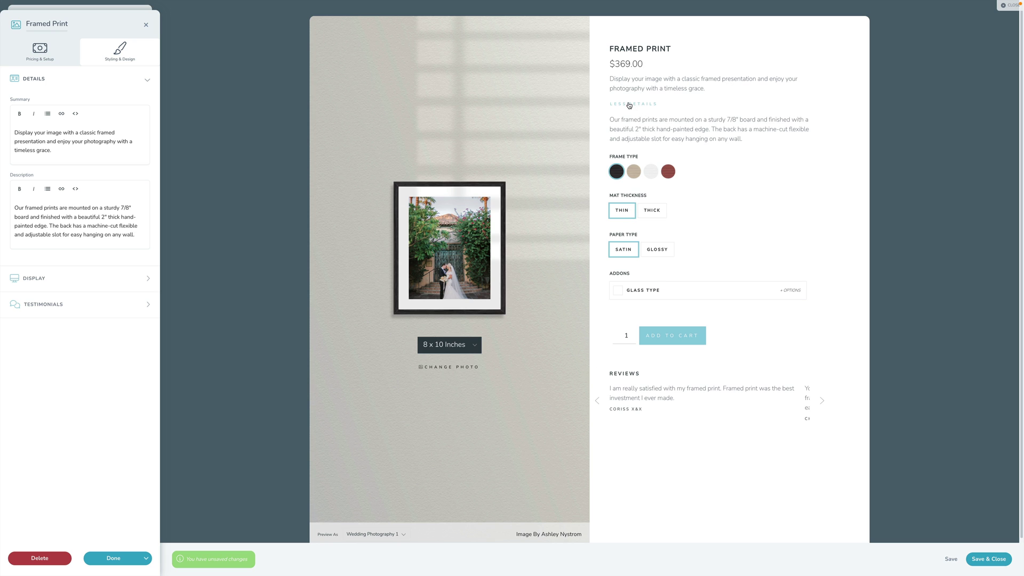
pyautogui.click(76, 226)
pyautogui.click(658, 135)
pyautogui.click(52, 147)
pyautogui.click(635, 105)
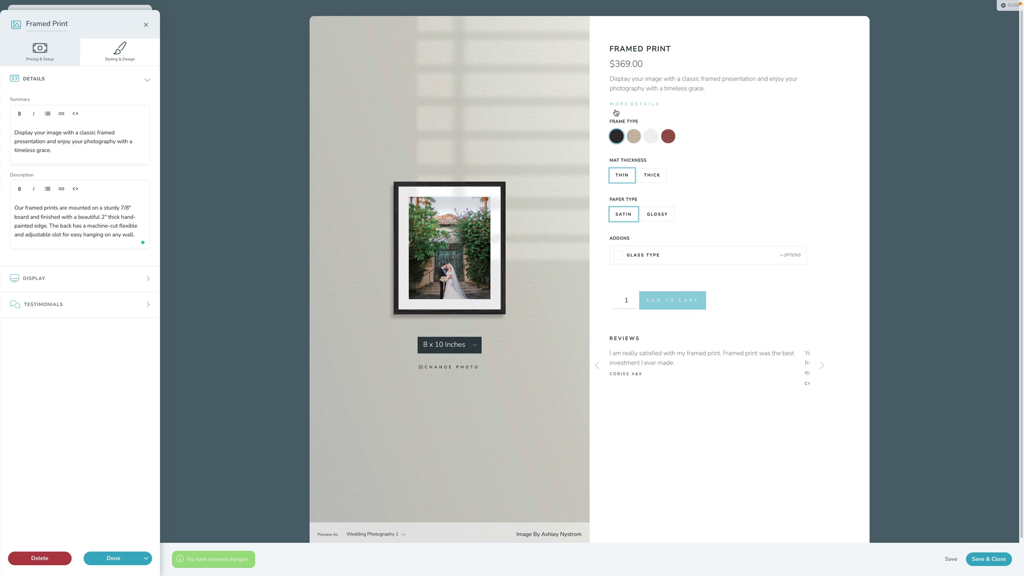
pyautogui.click(11, 125)
pyautogui.hotkey('ctrl', 'a')
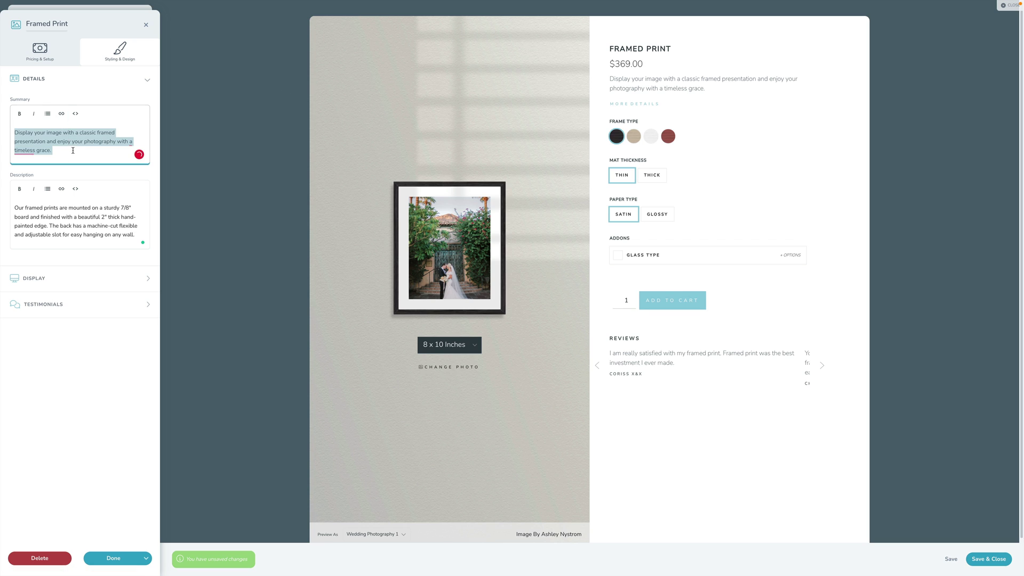
pyautogui.click(73, 150)
pyautogui.click(82, 235)
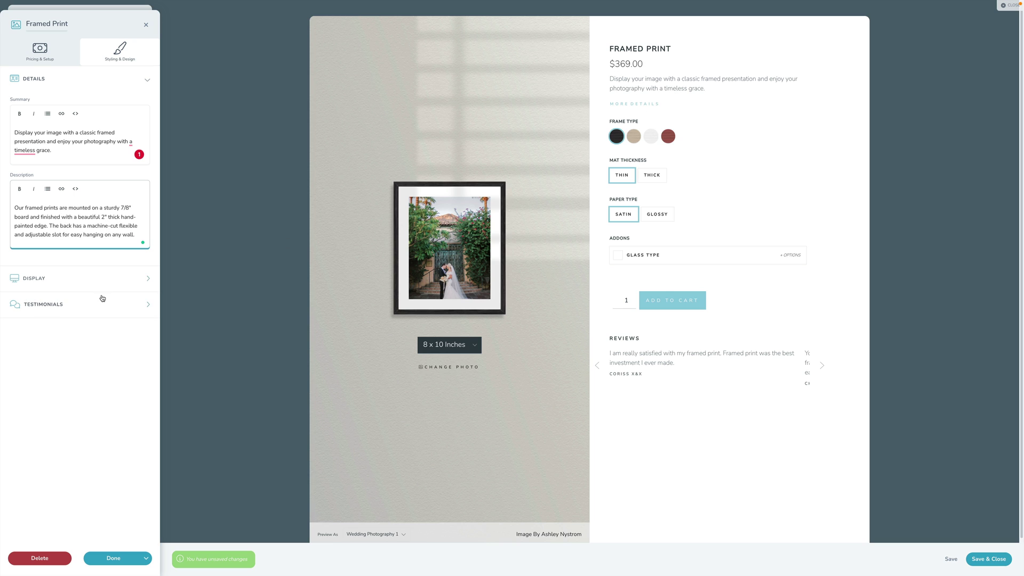
# Review the first of the Framed Print's testimonials and browse through the reviews in the shop preview.
pyautogui.click(55, 305)
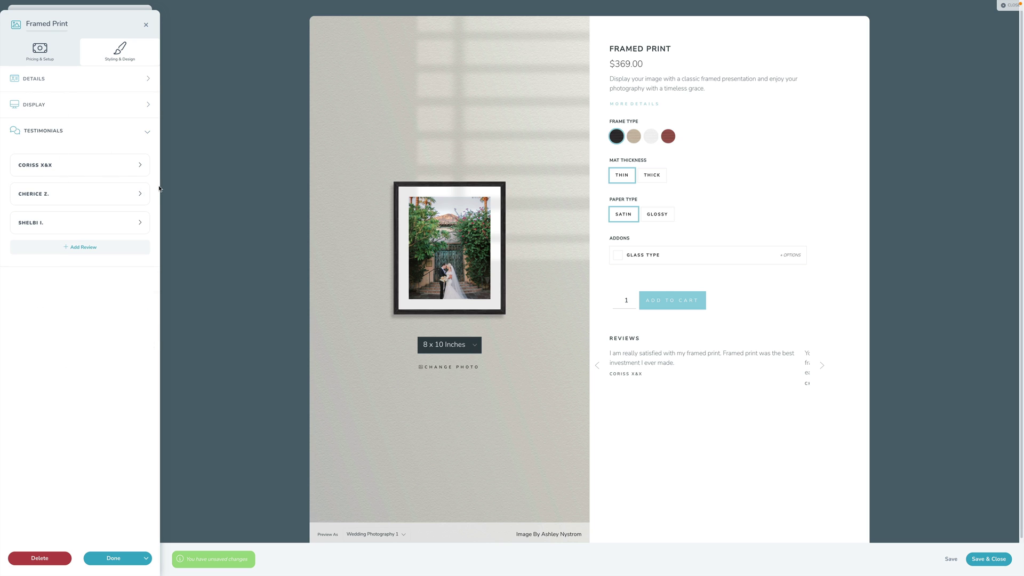
pyautogui.click(140, 166)
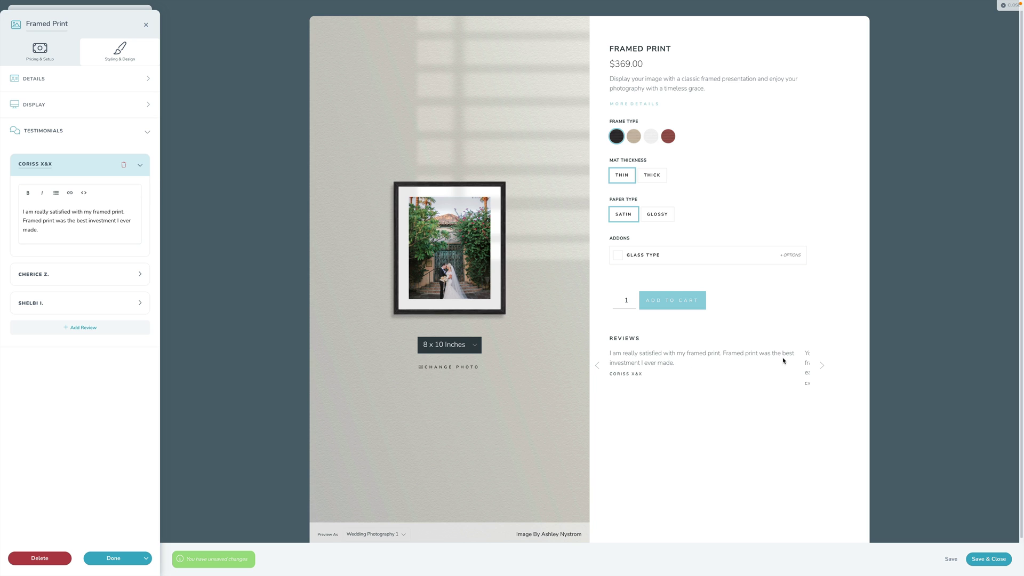
pyautogui.click(821, 365)
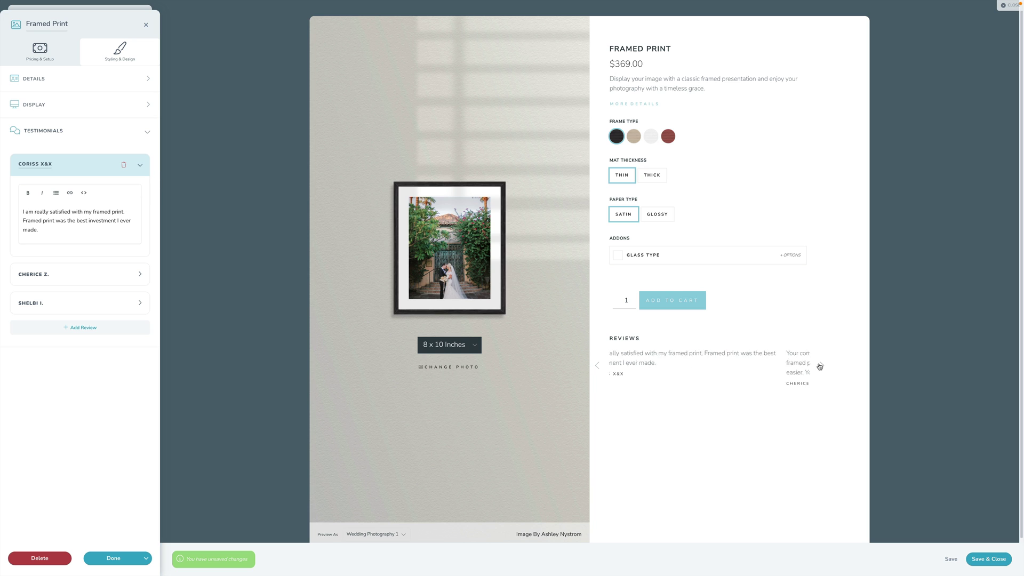
pyautogui.click(596, 367)
pyautogui.click(821, 365)
pyautogui.click(821, 367)
pyautogui.click(822, 366)
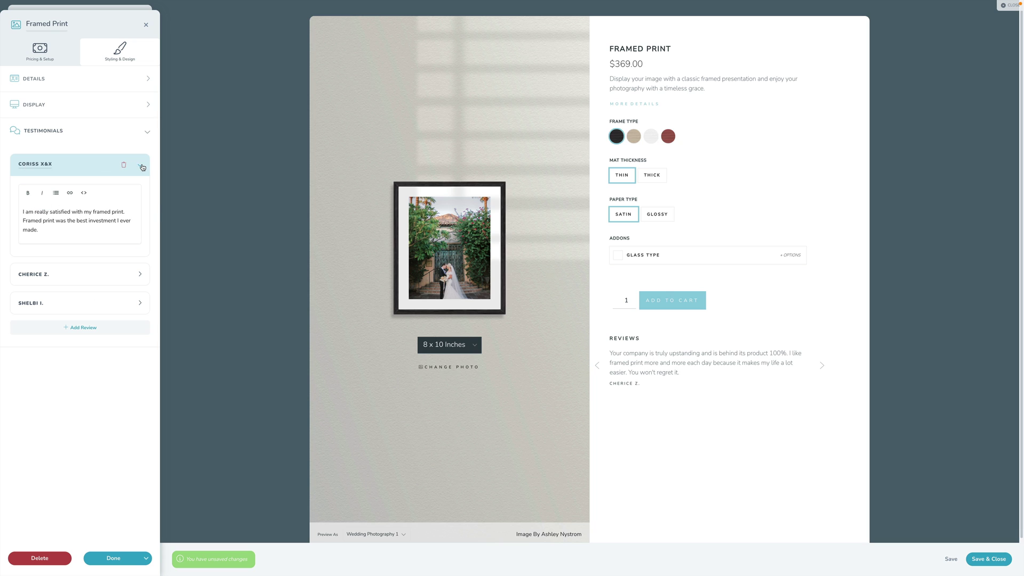
# Add a trial review with the text "asdfasdfasdfasd" to the Framed Print's testimonials and delete it again.
pyautogui.click(140, 165)
pyautogui.click(79, 247)
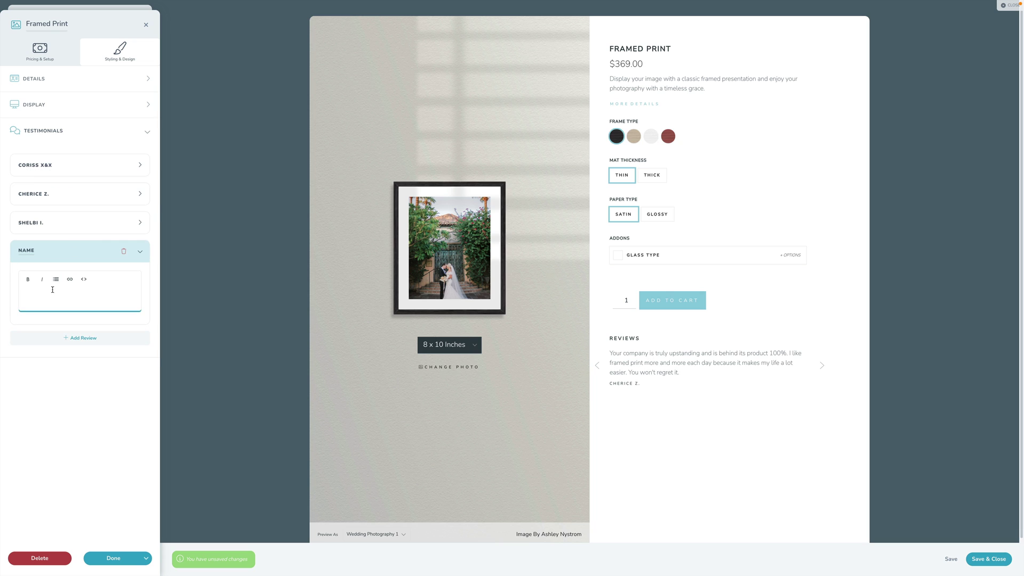
pyautogui.write('asdfasdfasdfasd')
pyautogui.doubleClick(27, 251)
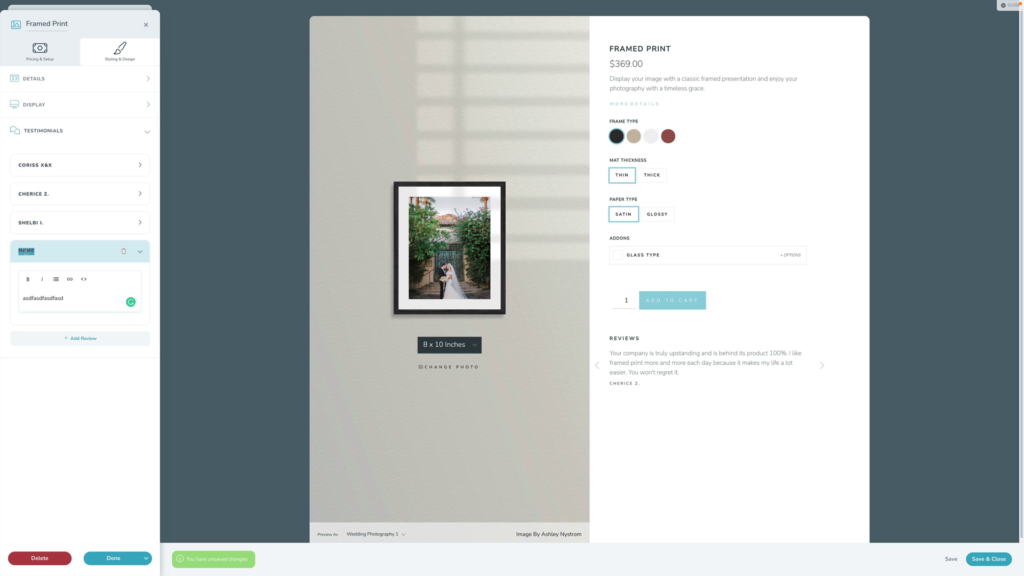
pyautogui.click(124, 251)
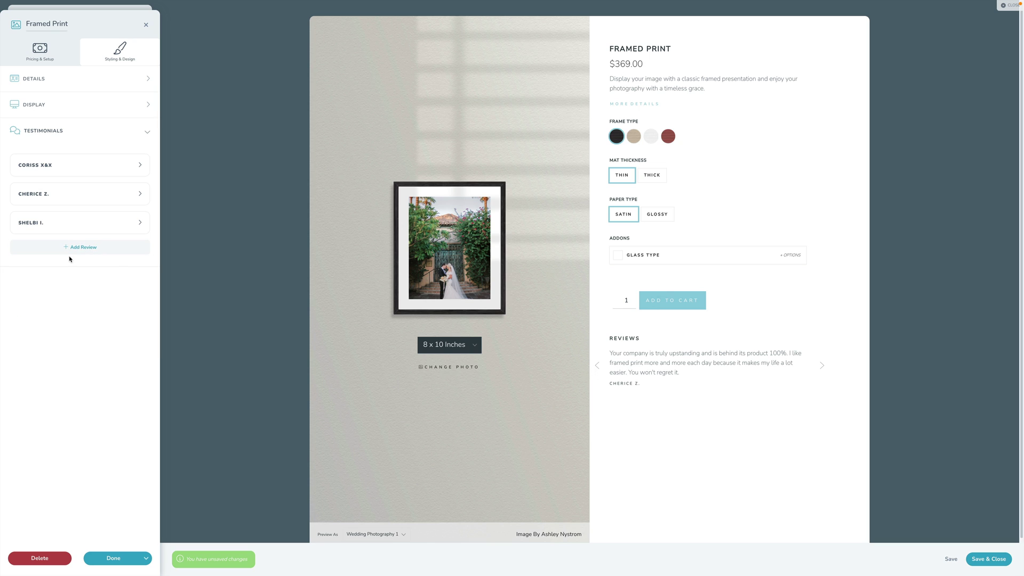
pyautogui.click(45, 135)
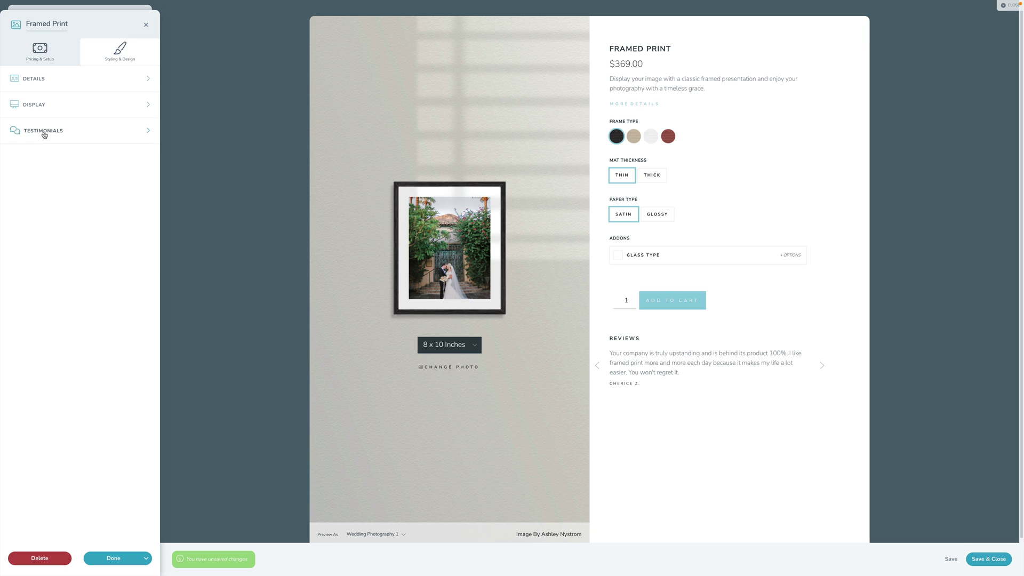
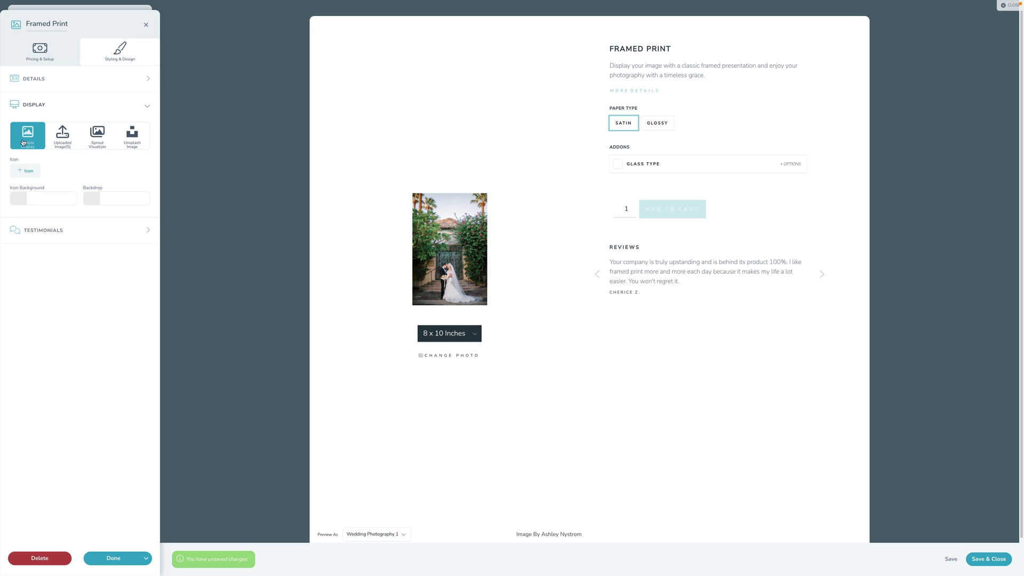
# Add a picture icon to the Framed Print's Simple Display and set its icon background to #E6E6E6.
pyautogui.click(25, 170)
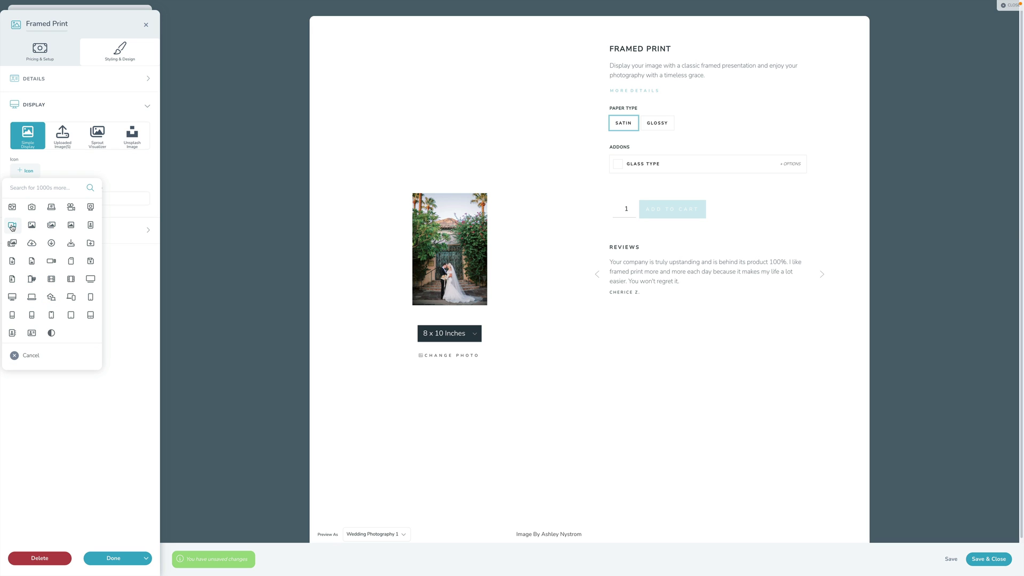
pyautogui.click(33, 229)
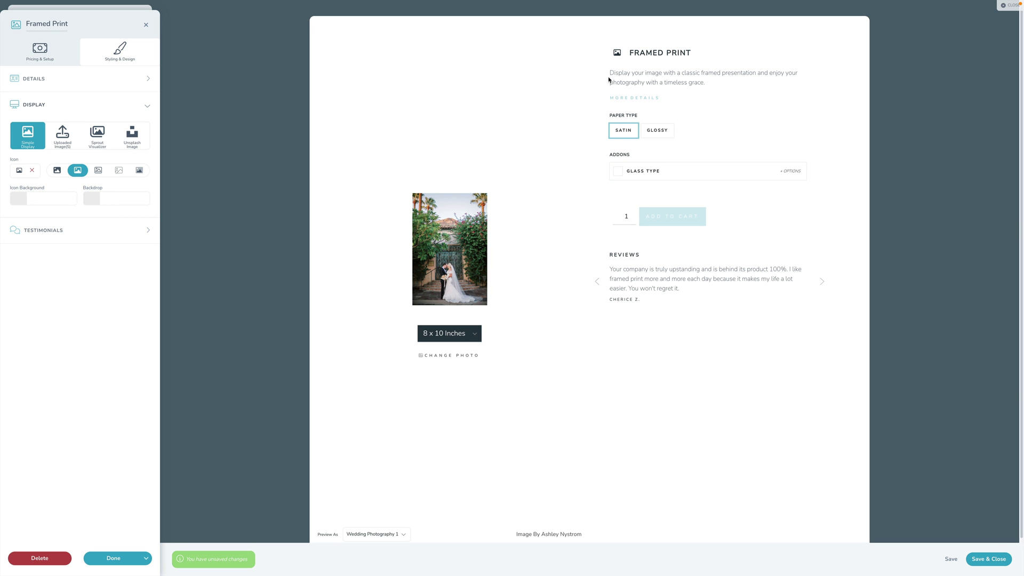
pyautogui.click(49, 199)
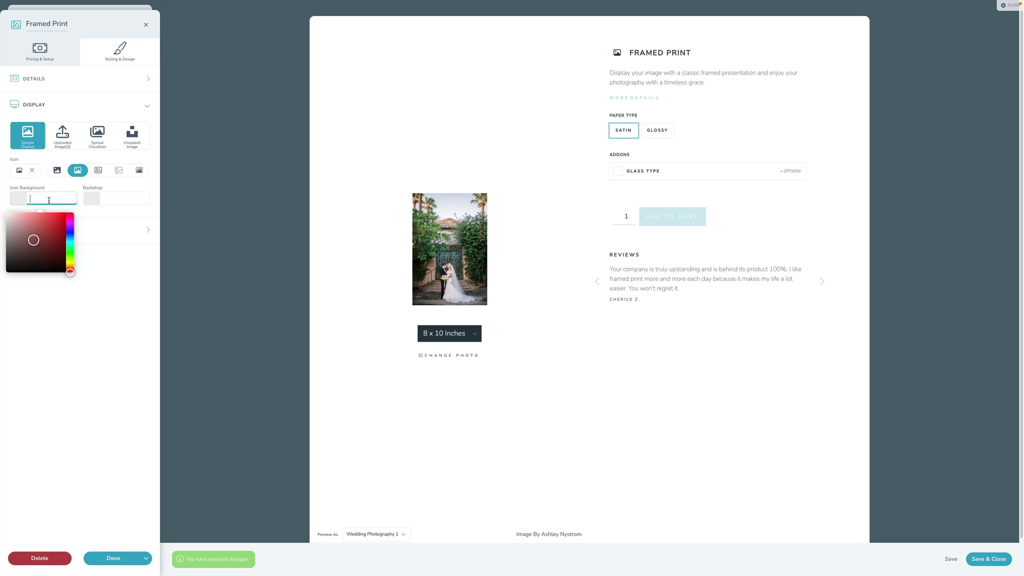
pyautogui.moveTo(38, 249)
pyautogui.mouseDown()
pyautogui.moveTo(50, 237)
pyautogui.moveTo(37, 221)
pyautogui.moveTo(5, 240)
pyautogui.moveTo(68, 214)
pyautogui.moveTo(16, 211)
pyautogui.moveTo(3, 232)
pyautogui.moveTo(3, 218)
pyautogui.mouseUp()
pyautogui.click(103, 247)
# Set the Simple Display's backdrop color to #E6E6E6.
pyautogui.click(126, 198)
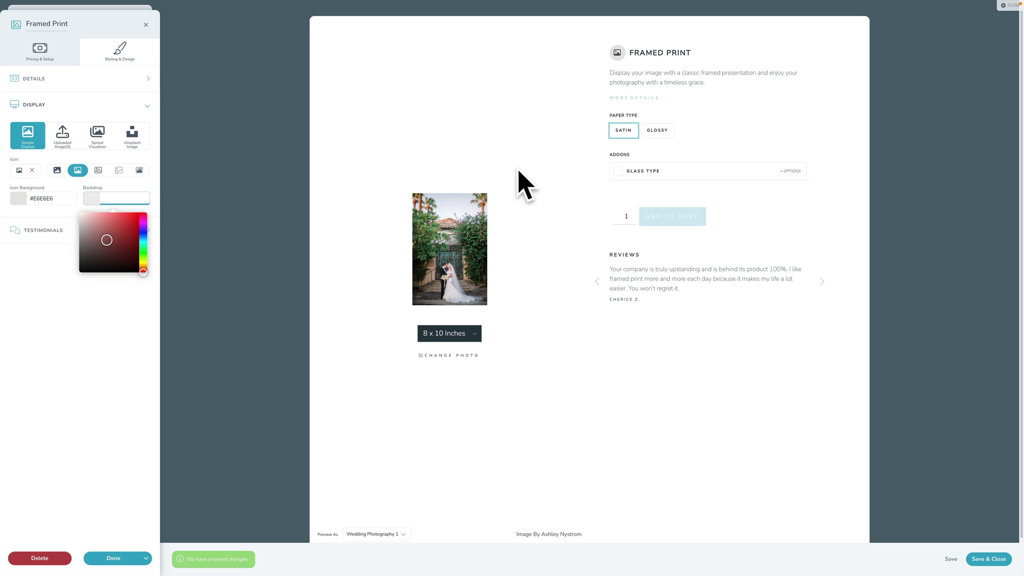
pyautogui.moveTo(107, 240)
pyautogui.mouseDown()
pyautogui.moveTo(68, 235)
pyautogui.moveTo(64, 221)
pyautogui.moveTo(34, 273)
pyautogui.moveTo(35, 221)
pyautogui.mouseUp()
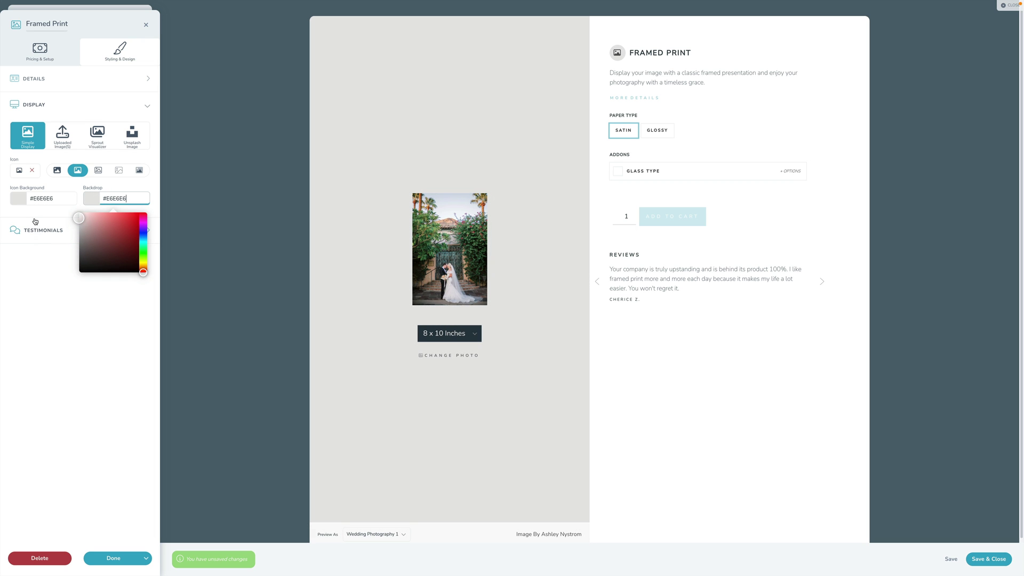
pyautogui.click(63, 354)
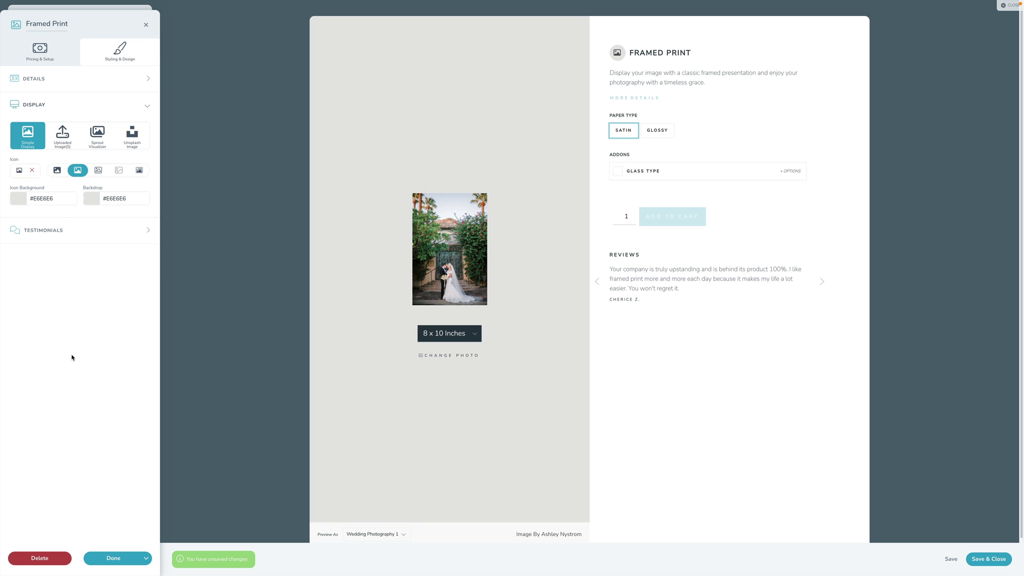
# Try out the picture icon's style variants and apply the fifth one.
pyautogui.click(57, 171)
pyautogui.click(78, 171)
pyautogui.click(99, 170)
pyautogui.click(120, 172)
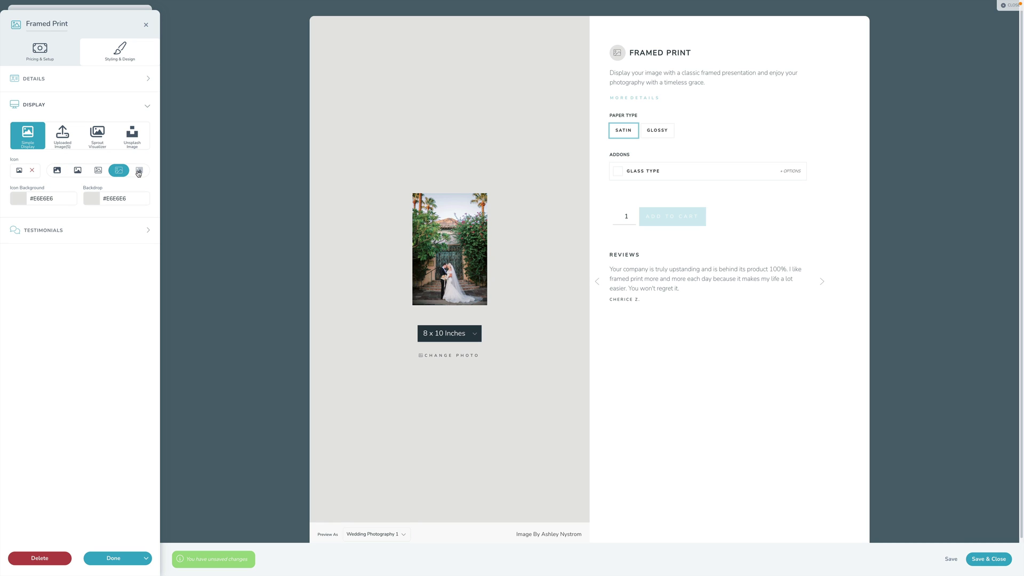
pyautogui.click(140, 170)
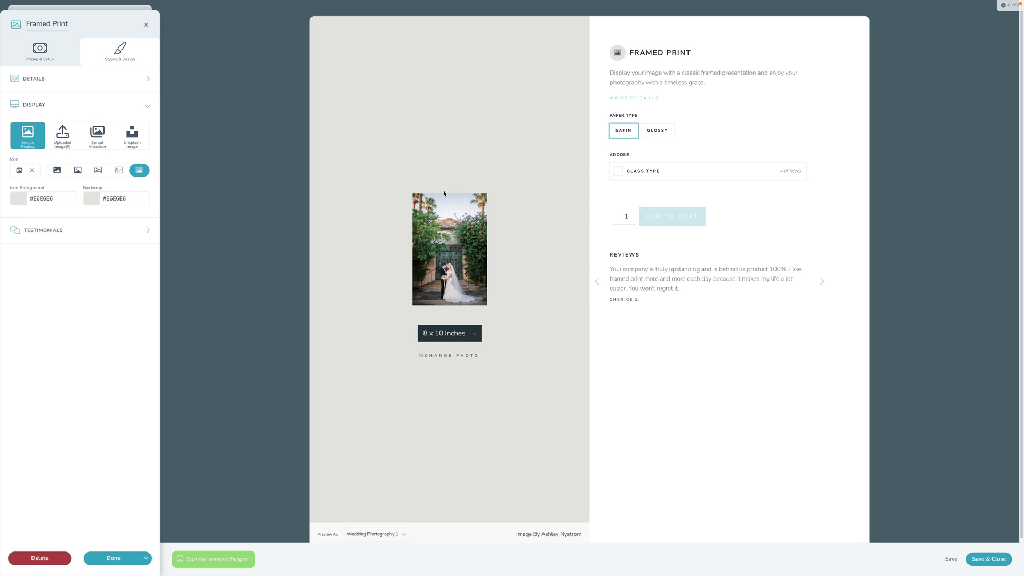
# Switch the Framed Print's display to Uploaded Image(s) and try different preview photos, including Wedding Photography 4 and Family Portrait.
pyautogui.click(67, 143)
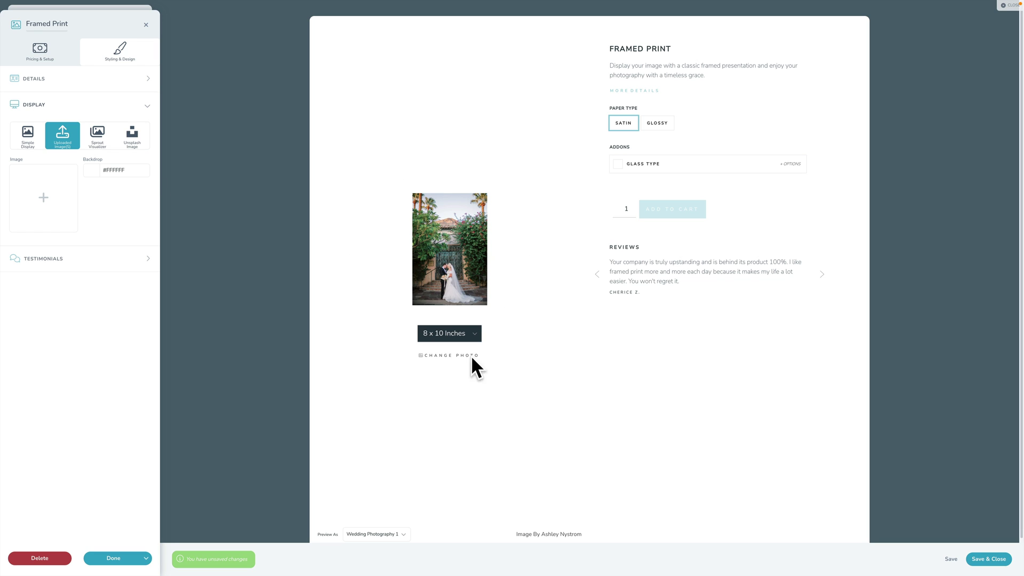
pyautogui.click(391, 535)
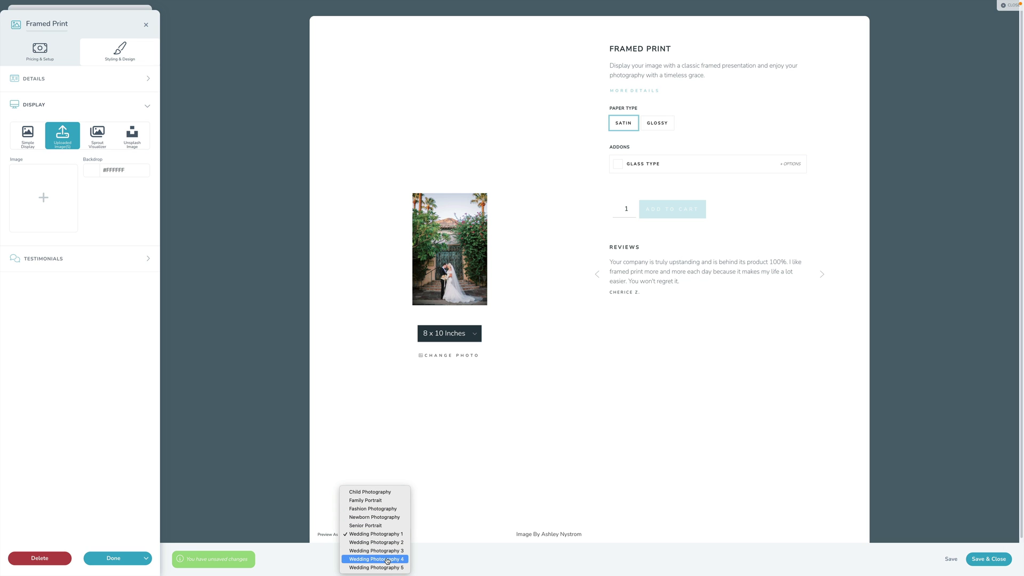
pyautogui.click(381, 560)
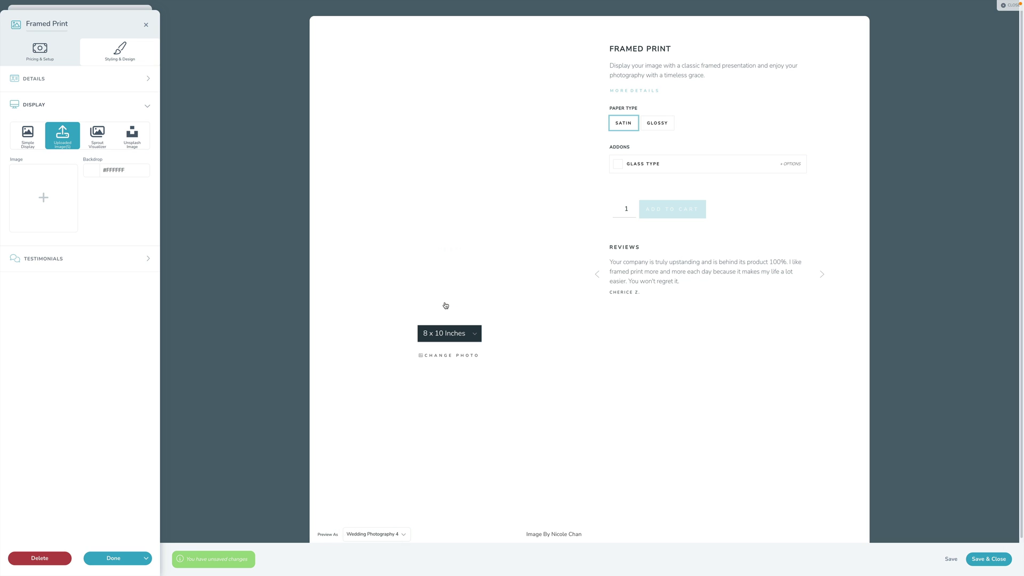
pyautogui.click(383, 535)
pyautogui.click(379, 475)
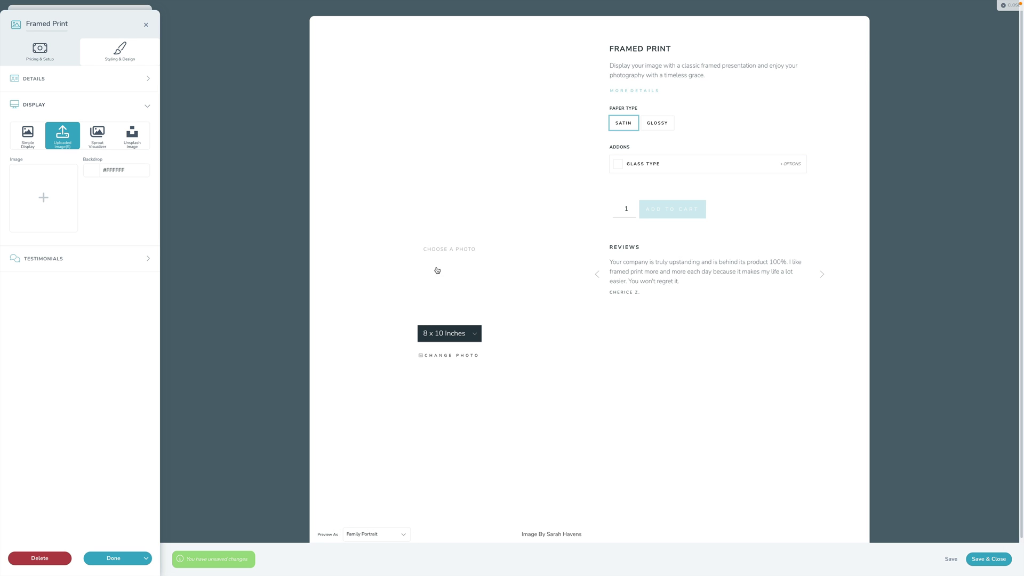
pyautogui.click(368, 533)
pyautogui.click(363, 560)
# Finish and reopen the Framed Print item, and switch its display styling to Sprout Visualizer.
pyautogui.click(110, 558)
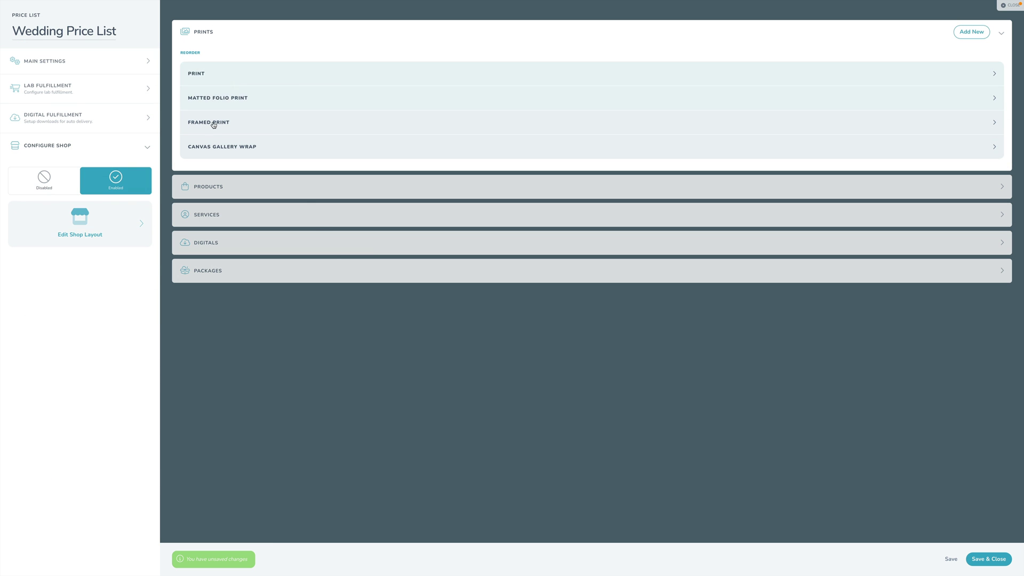
pyautogui.click(213, 124)
pyautogui.click(123, 56)
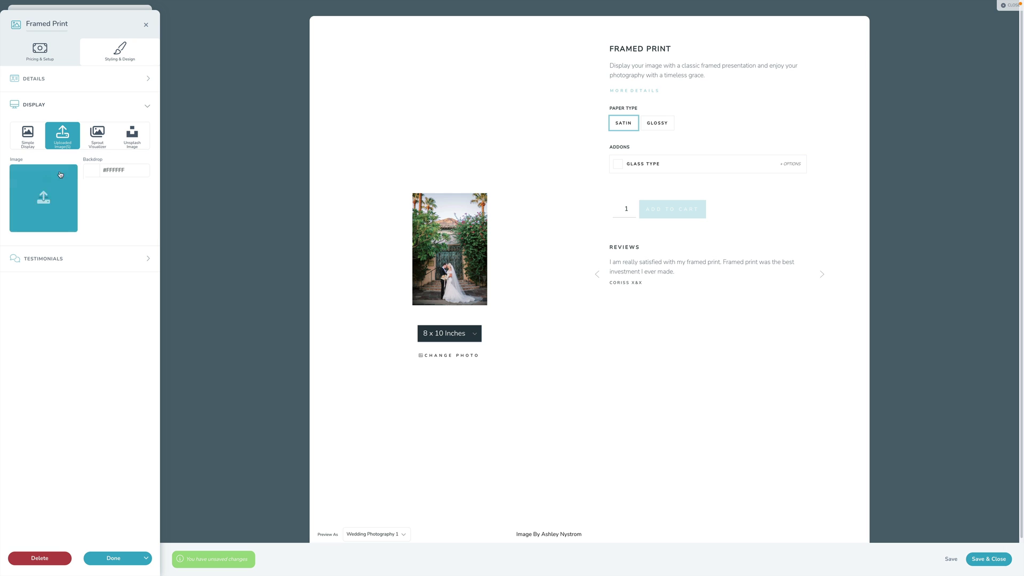
pyautogui.click(99, 141)
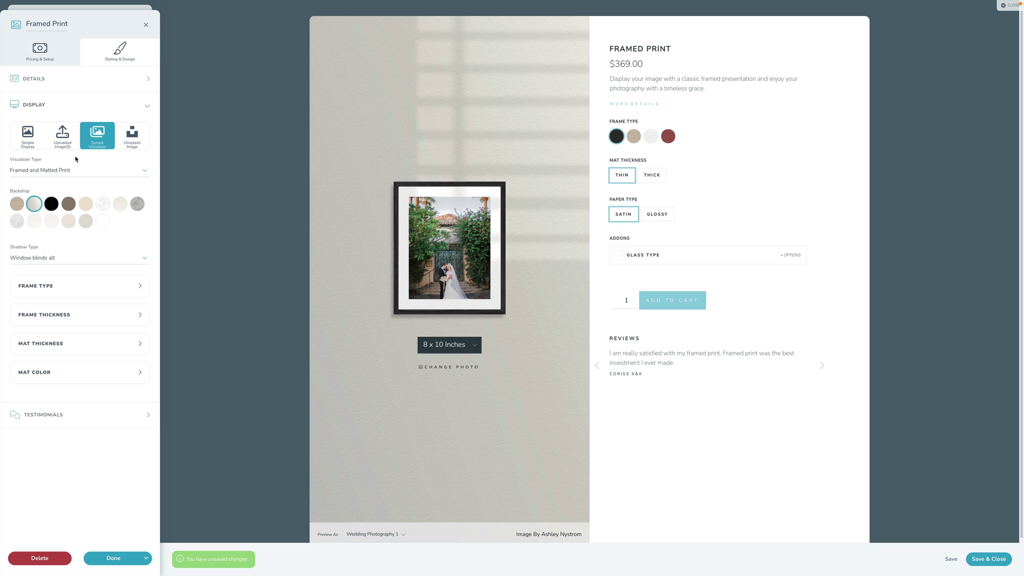
# Try the Matted Print, Flat Desk Print and Canvas Gallery Wrap visualizer types and settle on Flat Desk Print.
pyautogui.click(56, 169)
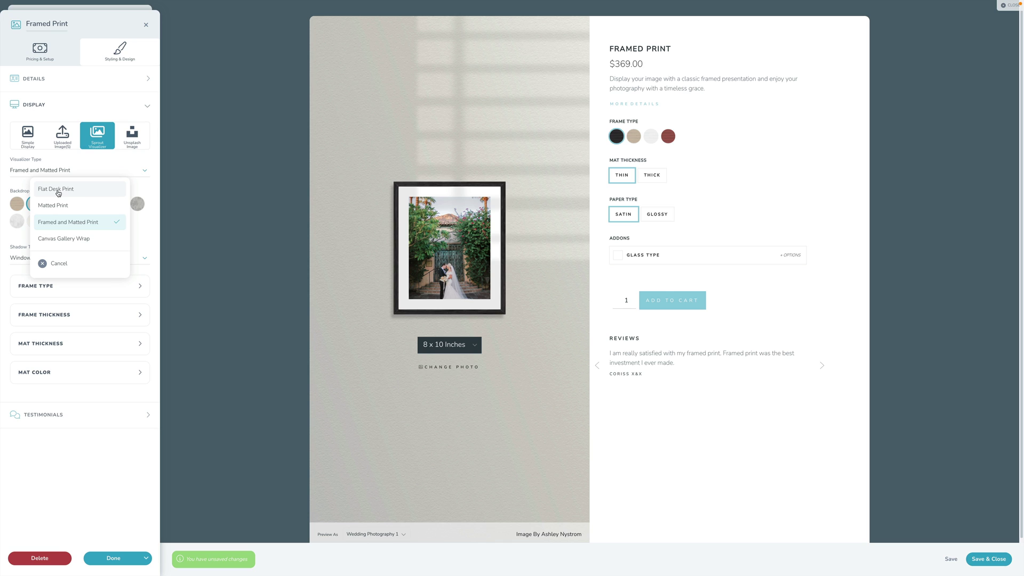
pyautogui.click(91, 474)
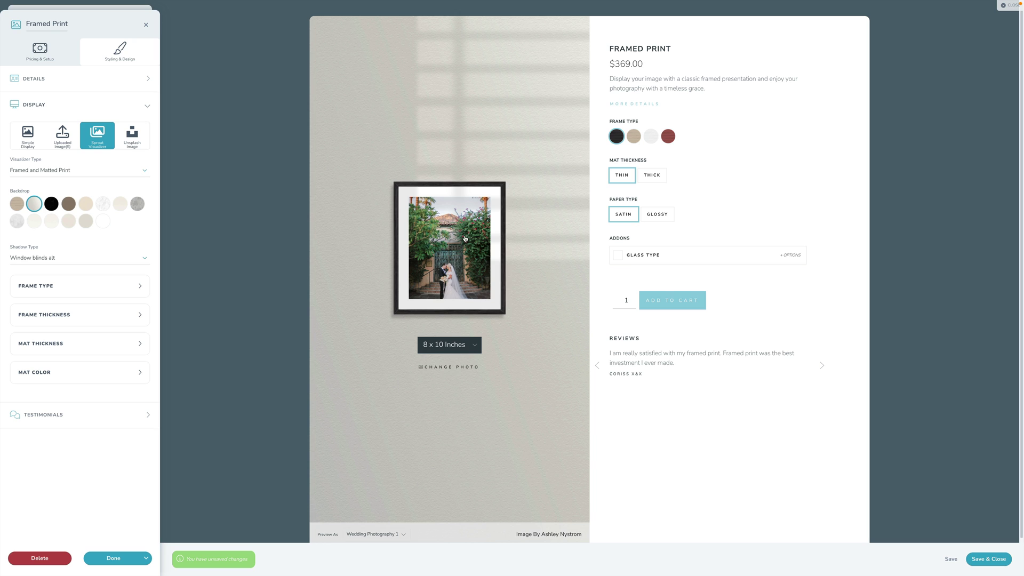
pyautogui.click(66, 179)
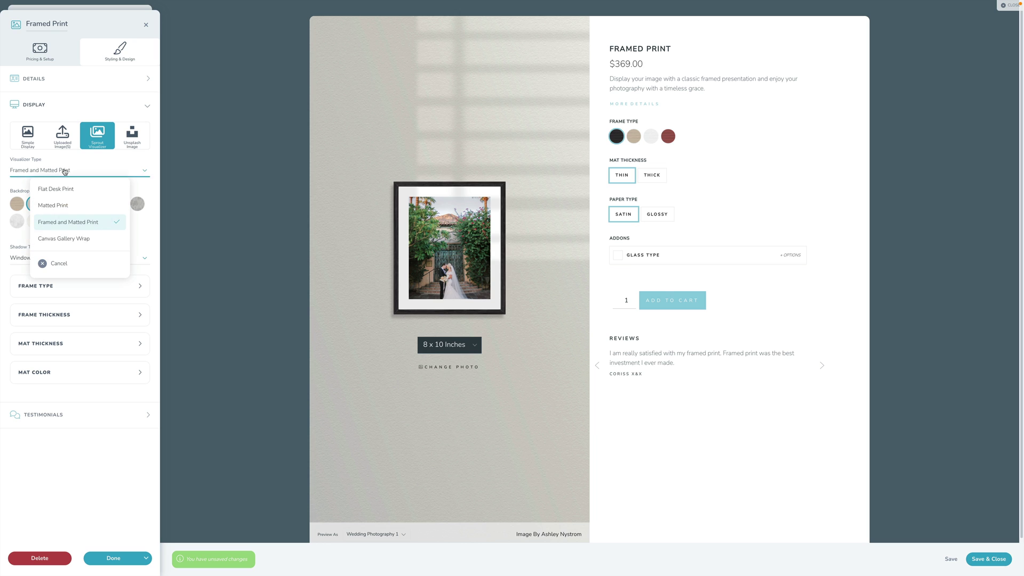
pyautogui.click(62, 205)
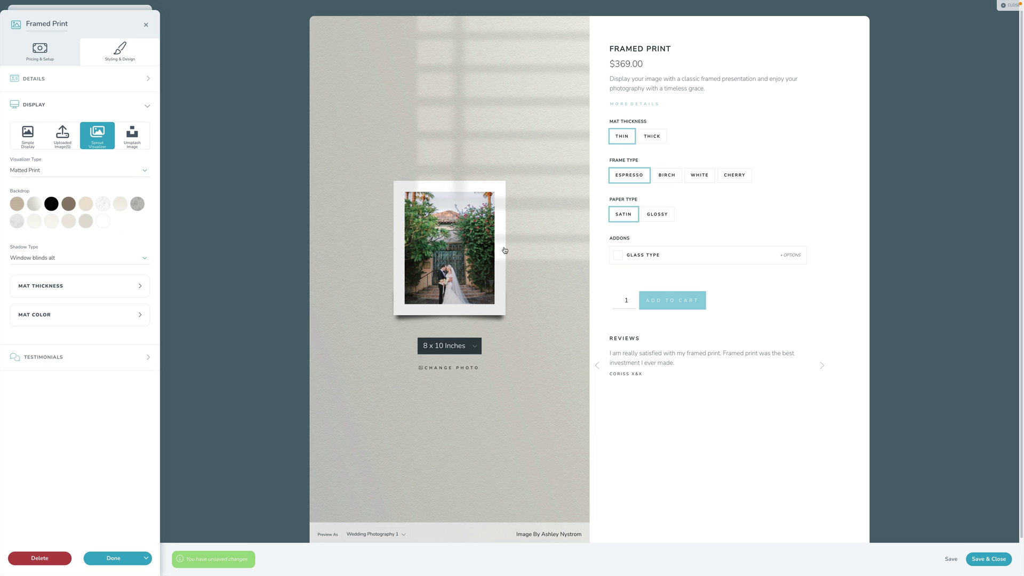
pyautogui.click(31, 174)
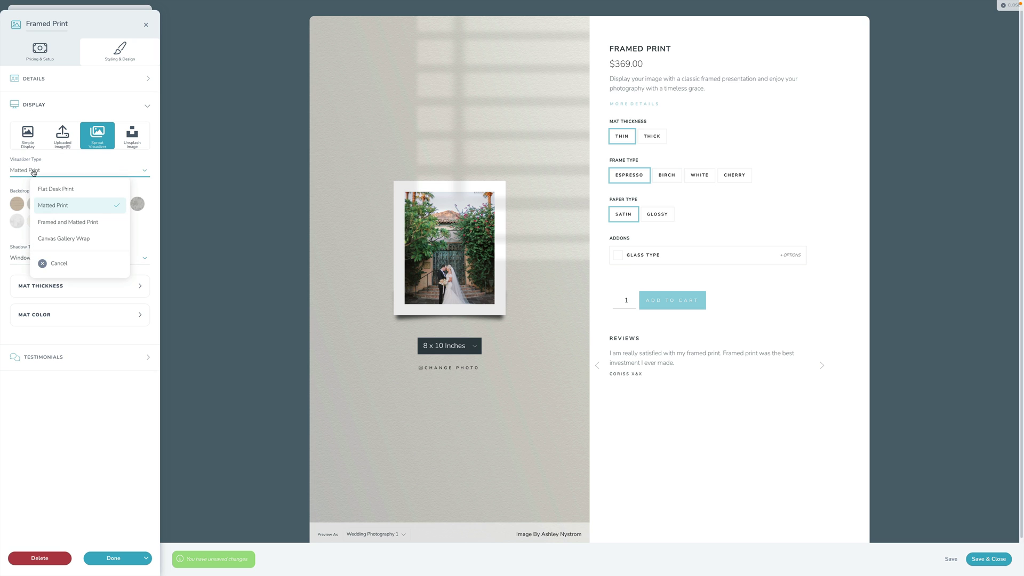
pyautogui.click(59, 188)
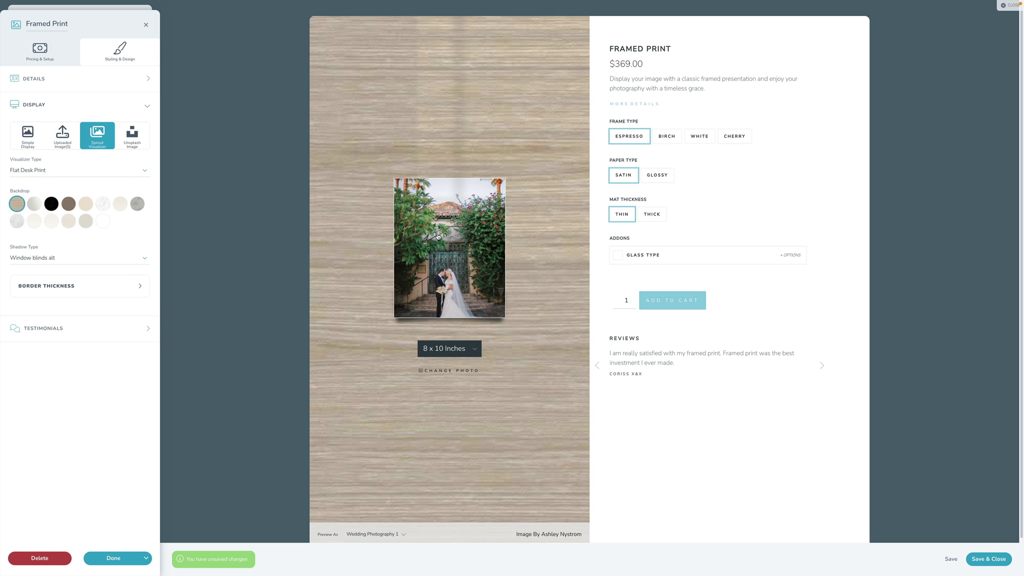
pyautogui.click(32, 171)
pyautogui.click(81, 239)
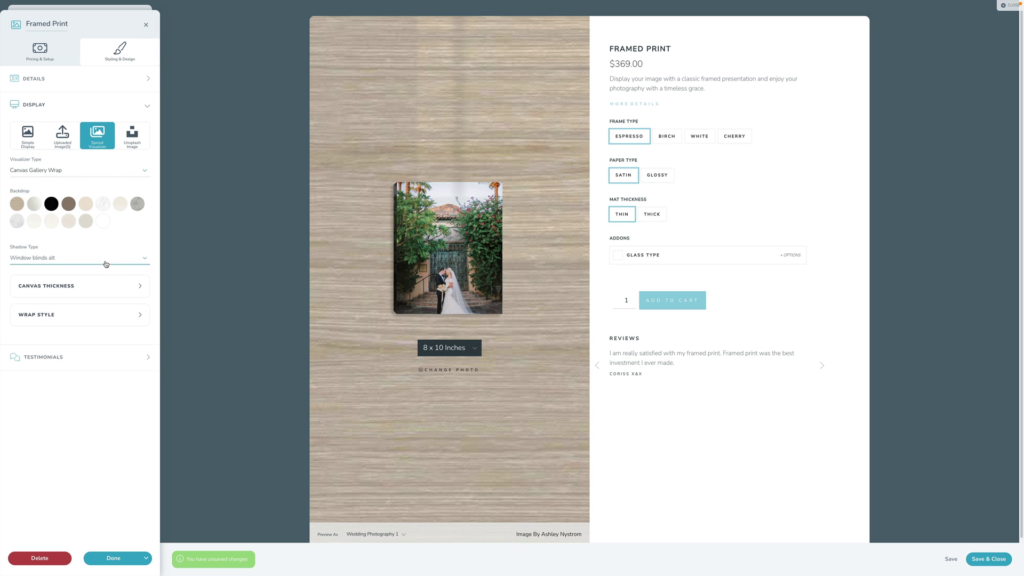
pyautogui.click(31, 176)
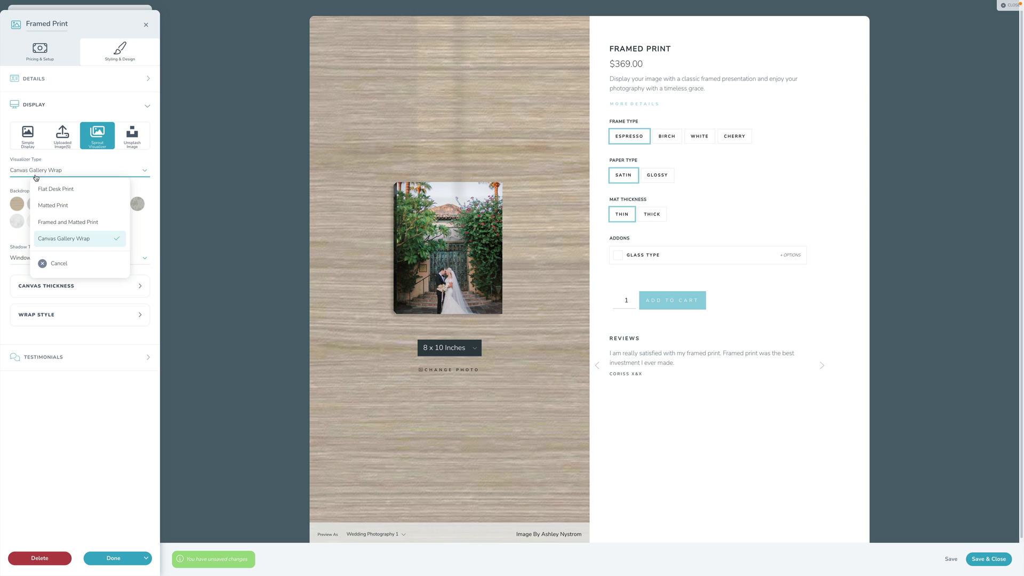
pyautogui.click(71, 406)
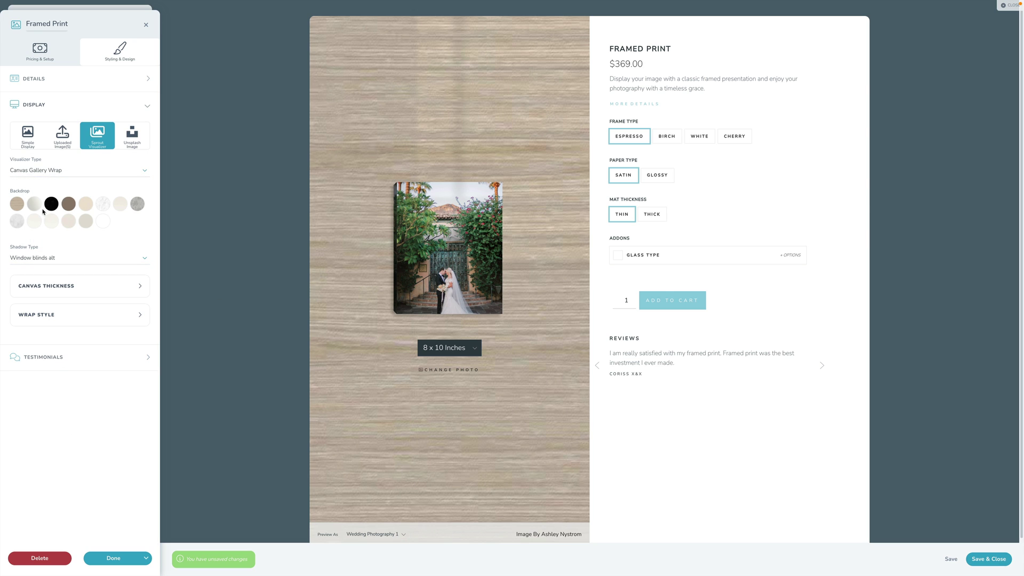
pyautogui.click(51, 171)
pyautogui.click(68, 189)
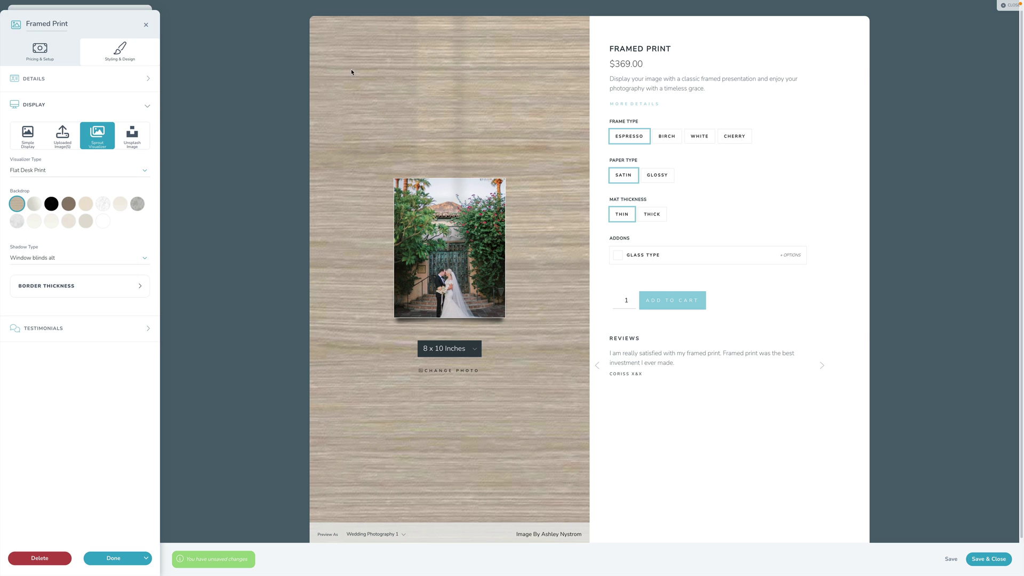
# Try out the visualizer's plaster, black, dark wood, concrete, cream and white marble backdrops behind the Flat Desk Print.
pyautogui.click(34, 204)
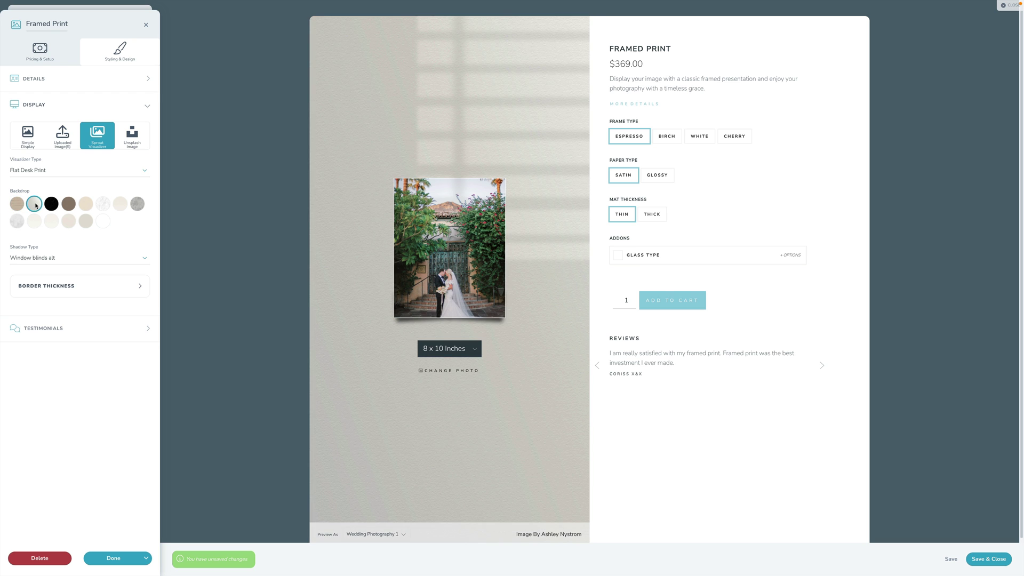
pyautogui.click(52, 204)
pyautogui.click(69, 204)
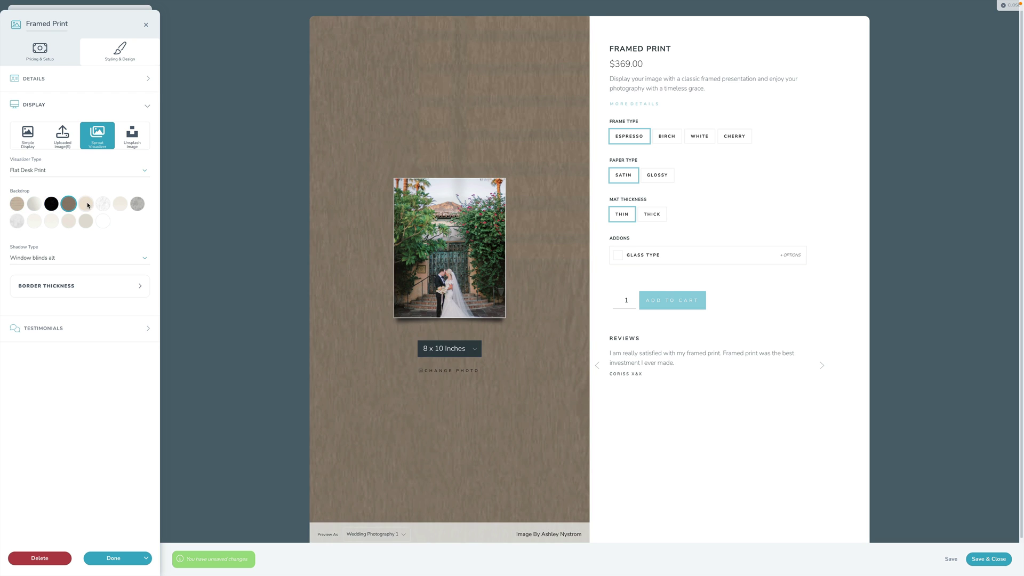
pyautogui.click(85, 204)
pyautogui.click(108, 205)
pyautogui.click(126, 204)
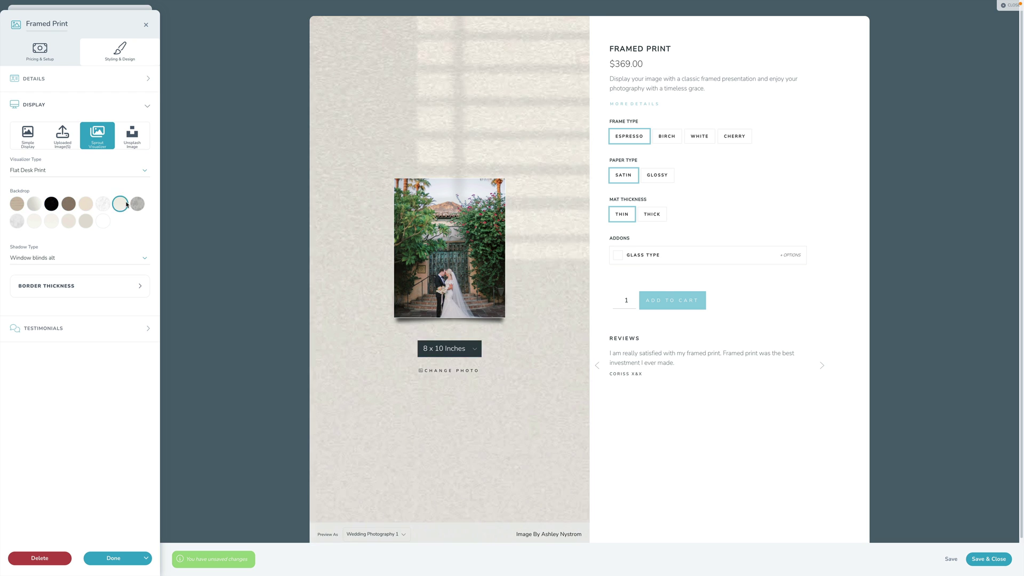
pyautogui.click(137, 205)
pyautogui.click(18, 221)
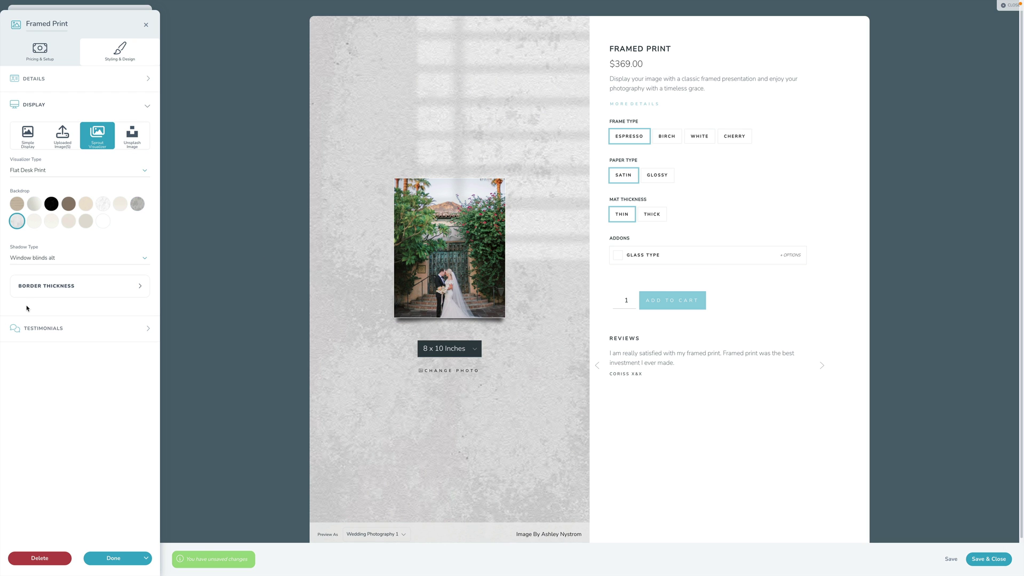
pyautogui.click(34, 220)
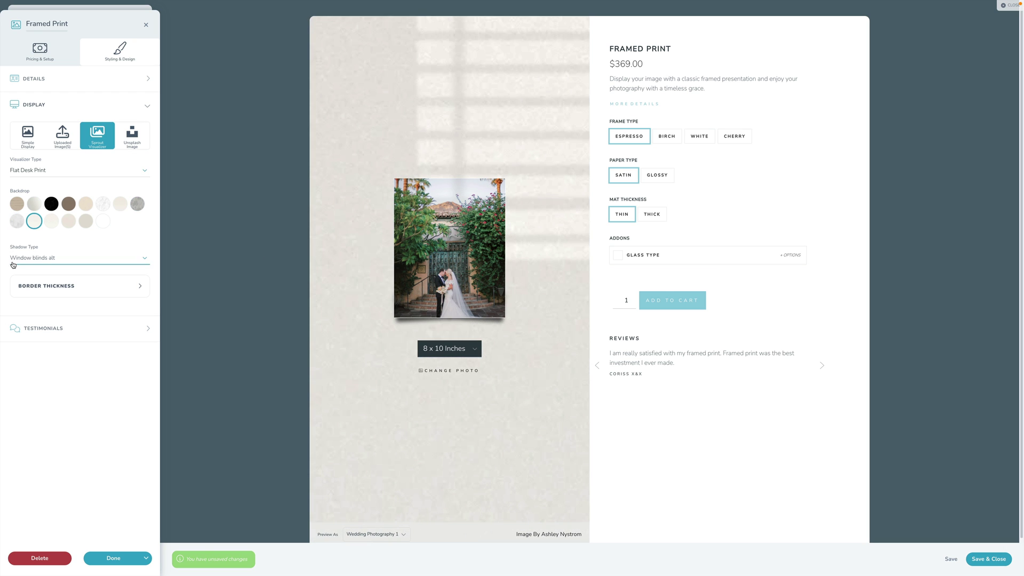
pyautogui.click(103, 204)
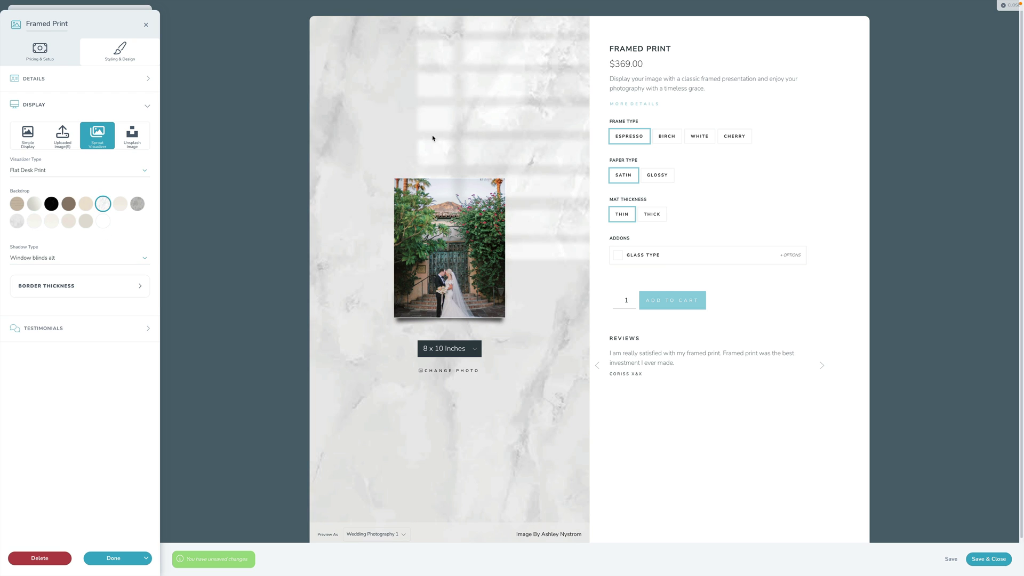
# Try a pale pink custom backdrop color and return to the light wood backdrop.
pyautogui.click(103, 220)
pyautogui.click(18, 240)
pyautogui.moveTo(38, 286); pyautogui.dragTo(8, 258)
pyautogui.click(1, 224)
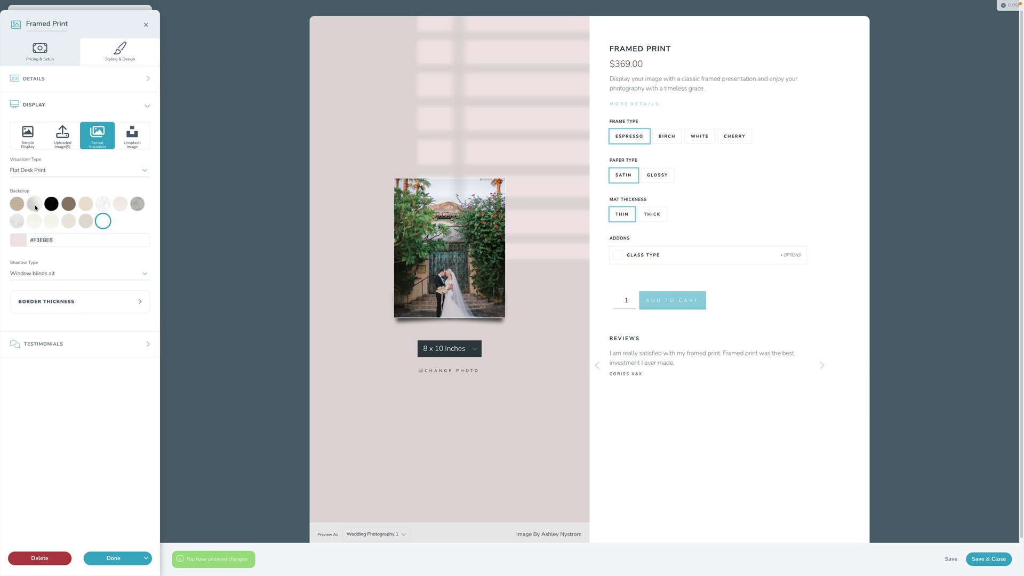
pyautogui.click(35, 205)
pyautogui.click(17, 204)
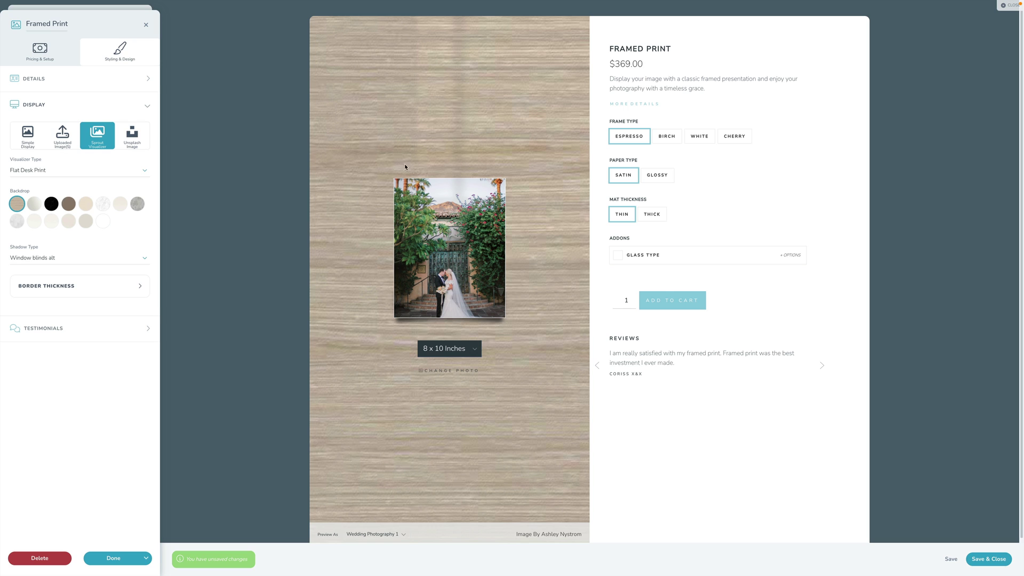
# Try the Palm tree and Orchid leaves shadow types, and change the backdrop to white marble after trying the light concrete one.
pyautogui.click(48, 258)
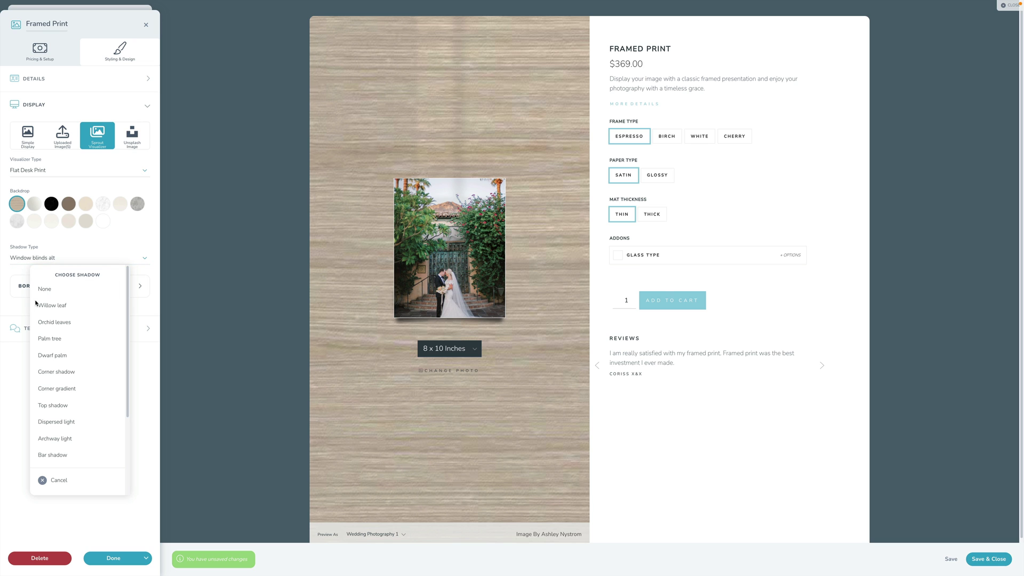
pyautogui.click(61, 339)
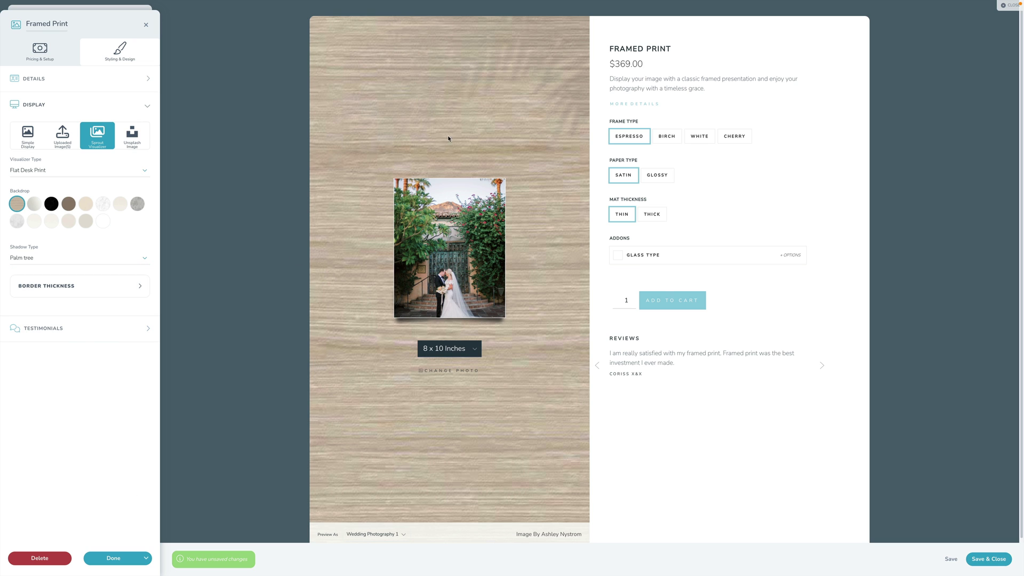
pyautogui.click(38, 257)
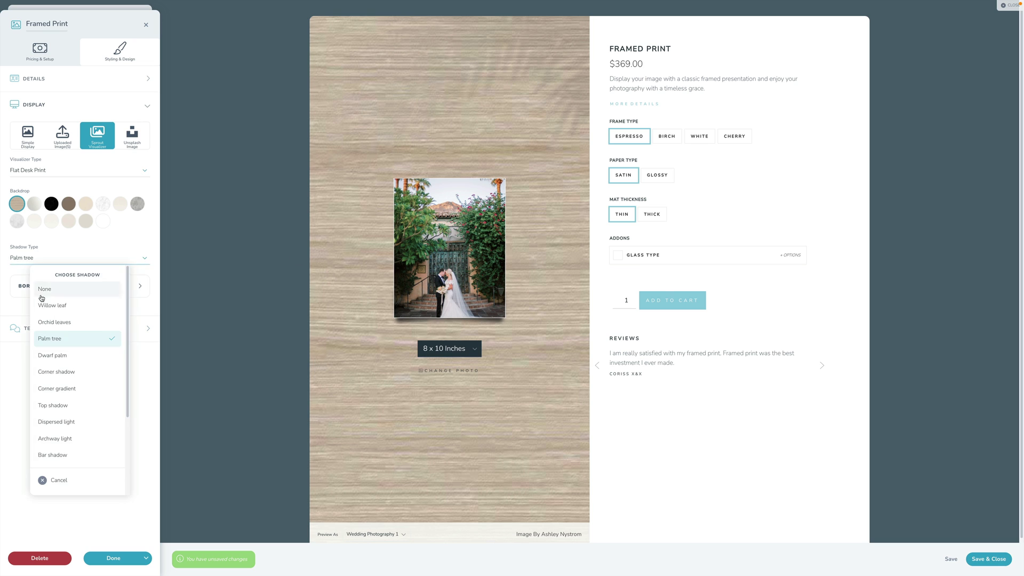
pyautogui.click(51, 322)
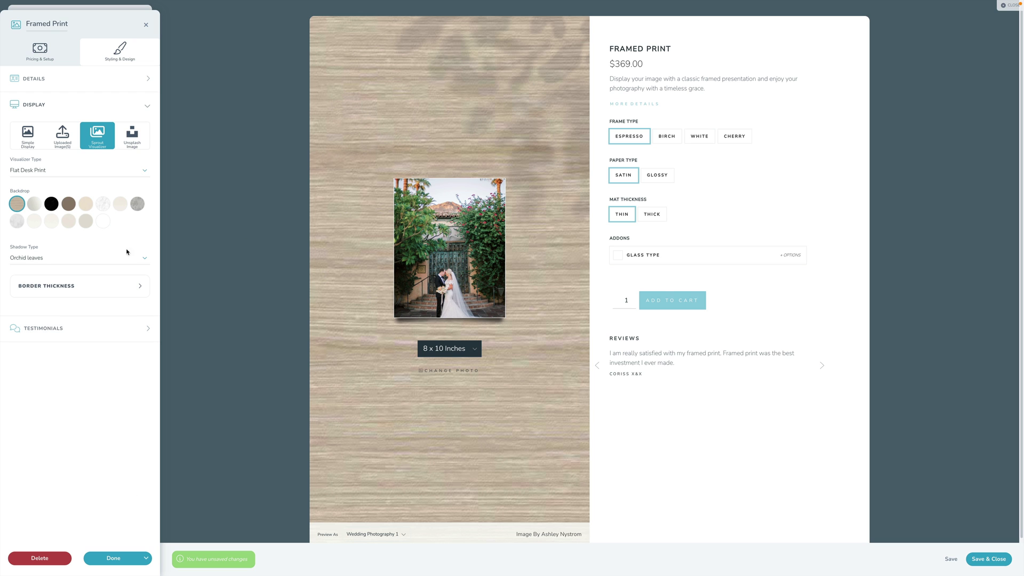
pyautogui.click(18, 221)
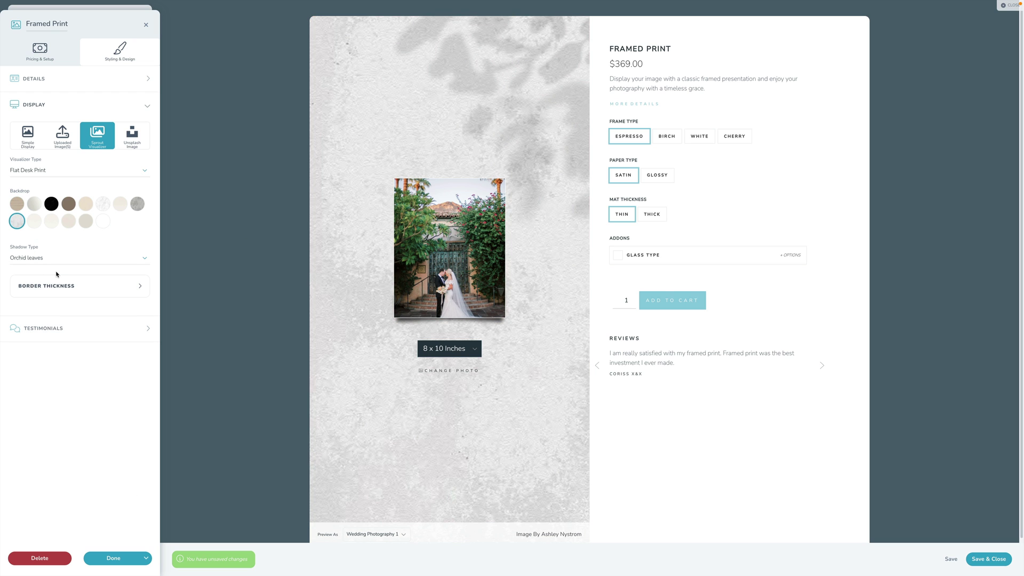
pyautogui.click(103, 205)
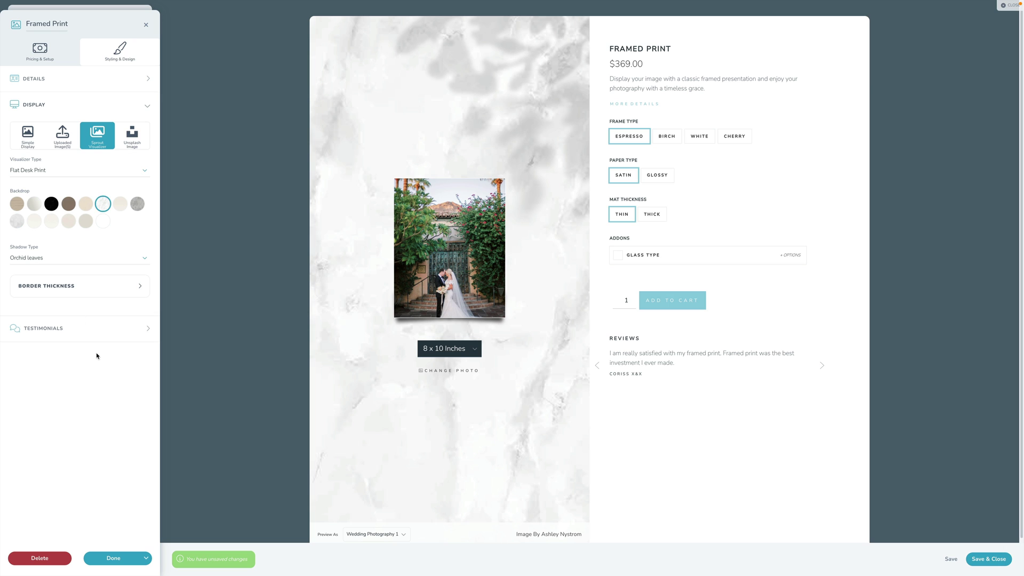
# Try the Palm tree, Corner gradient, Dispersed light and Archway light shadow types on the white marble backdrop.
pyautogui.click(58, 261)
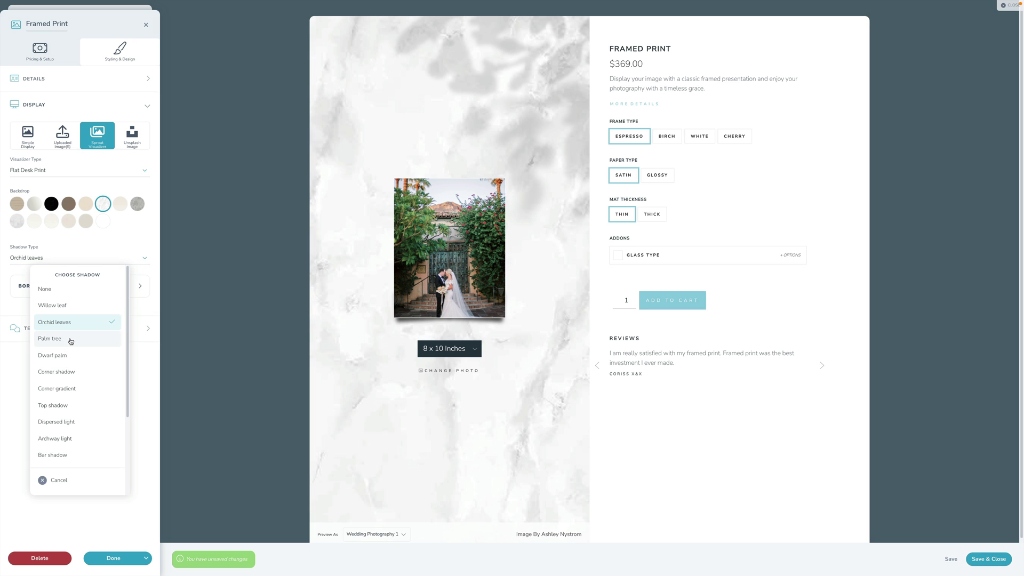
pyautogui.click(70, 340)
pyautogui.click(54, 260)
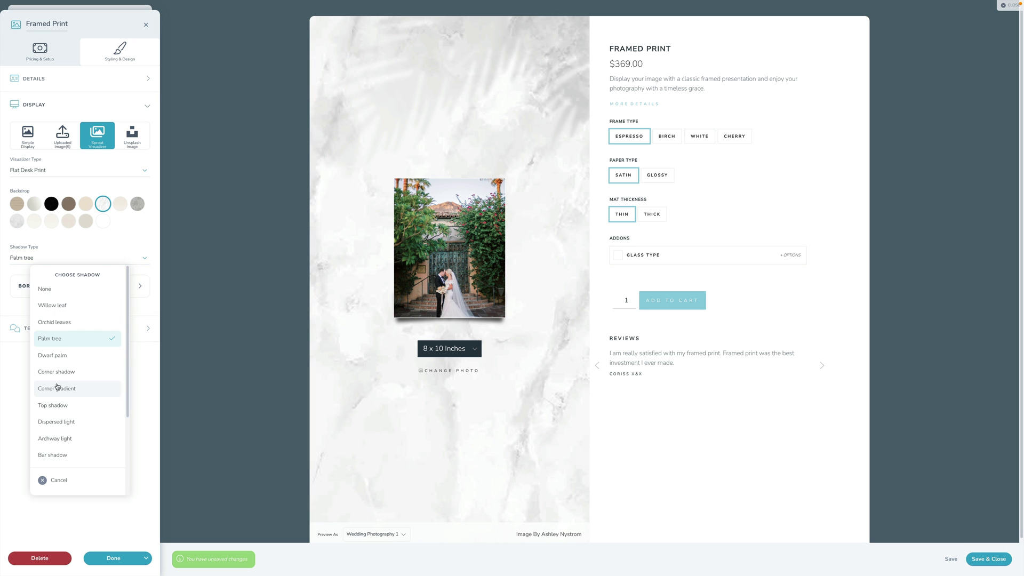
pyautogui.click(62, 388)
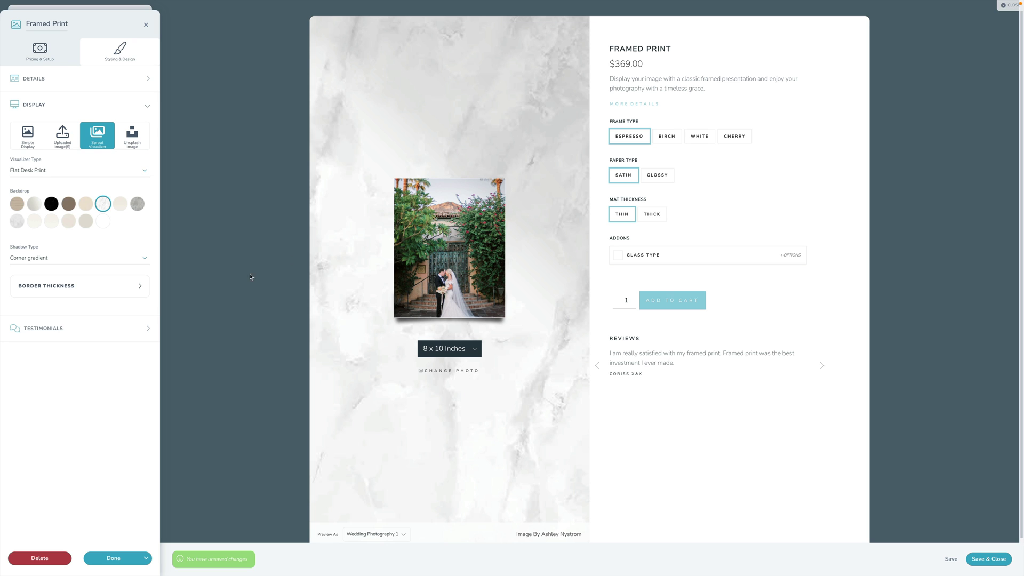
pyautogui.click(35, 257)
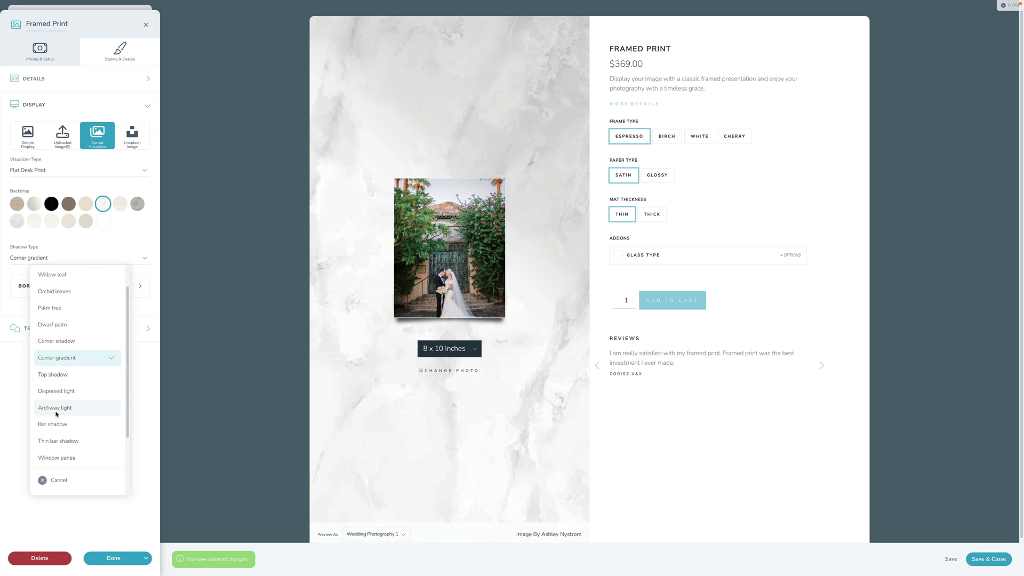
pyautogui.click(56, 391)
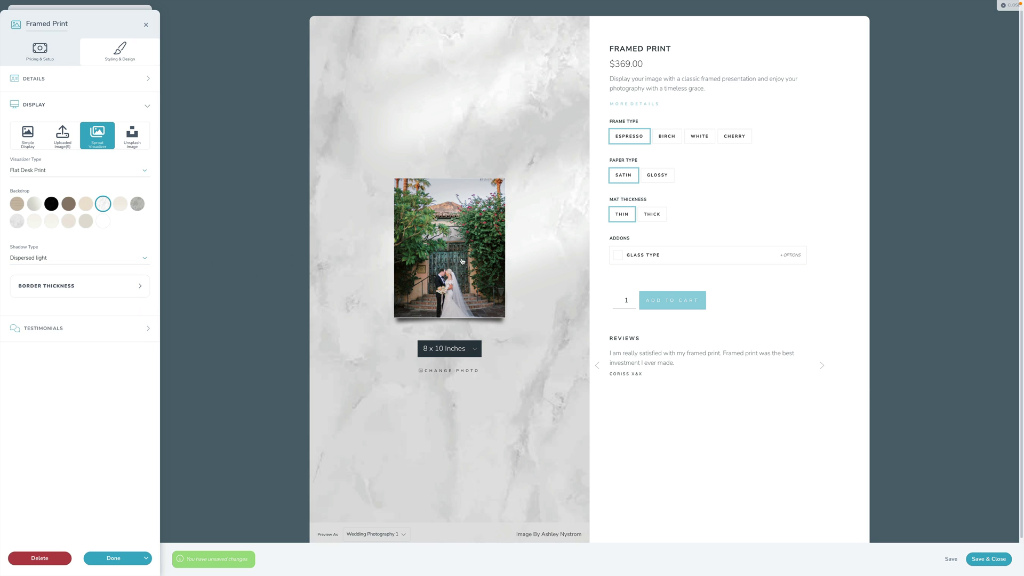
pyautogui.click(80, 260)
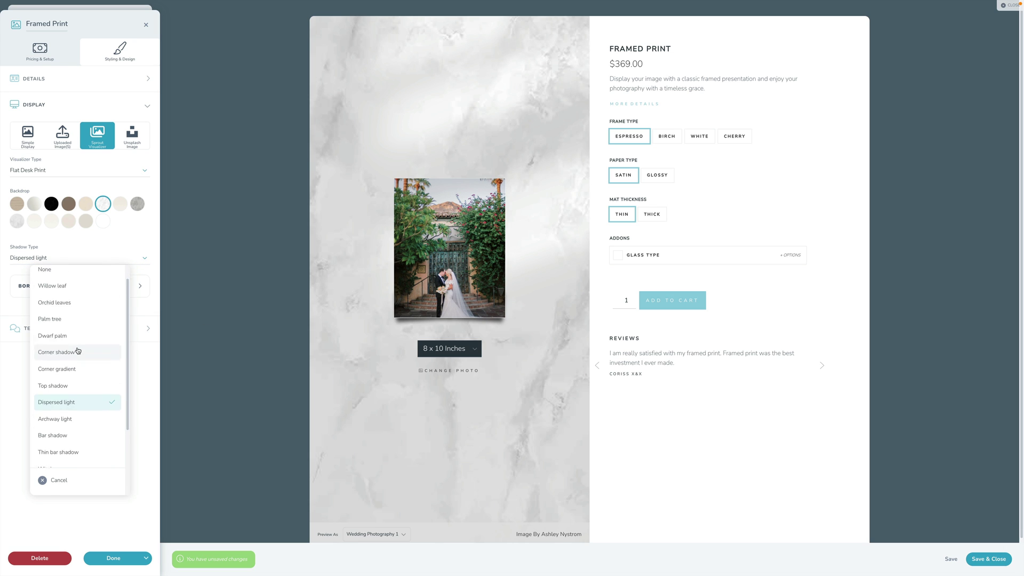
pyautogui.click(55, 419)
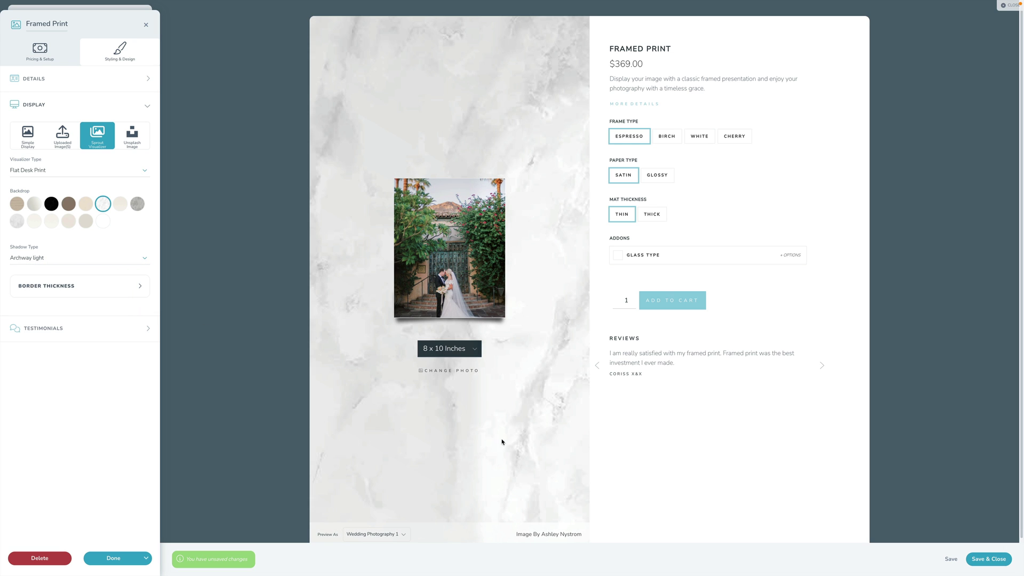
# Try the Window blinds shadow type and settle on Window frame.
pyautogui.click(24, 261)
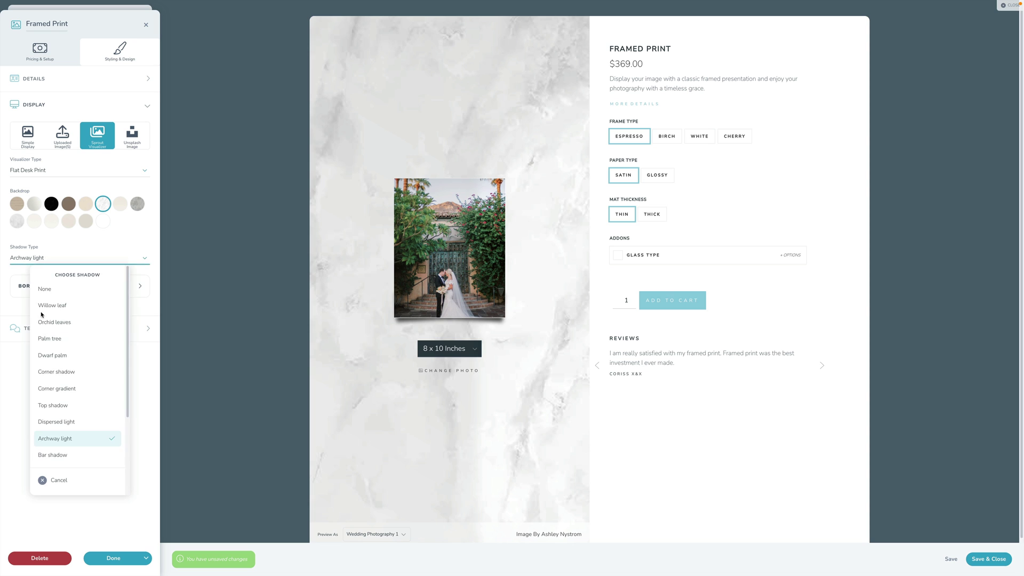
pyautogui.scroll(-2, 48, 384)
pyautogui.click(63, 418)
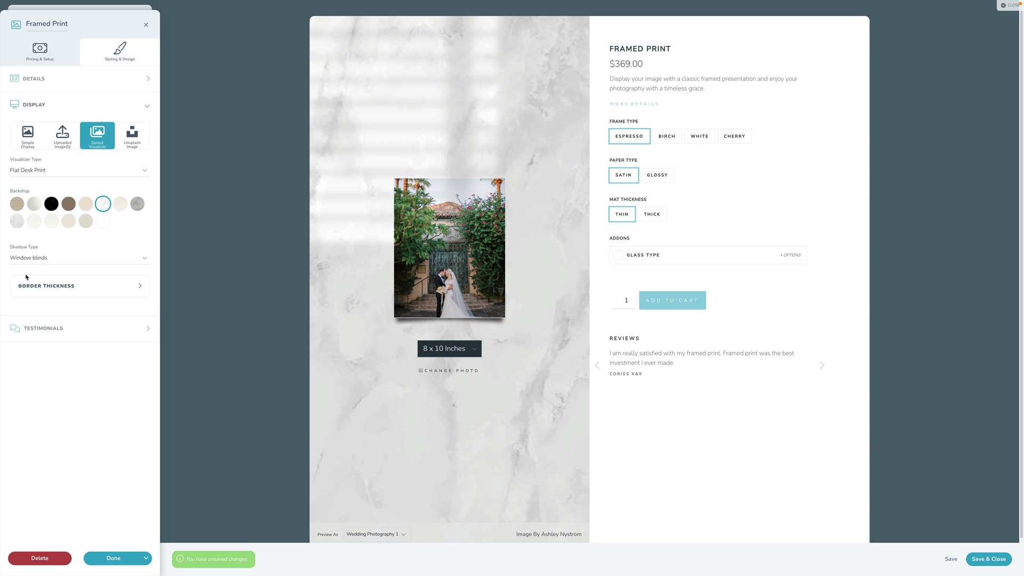
pyautogui.click(38, 256)
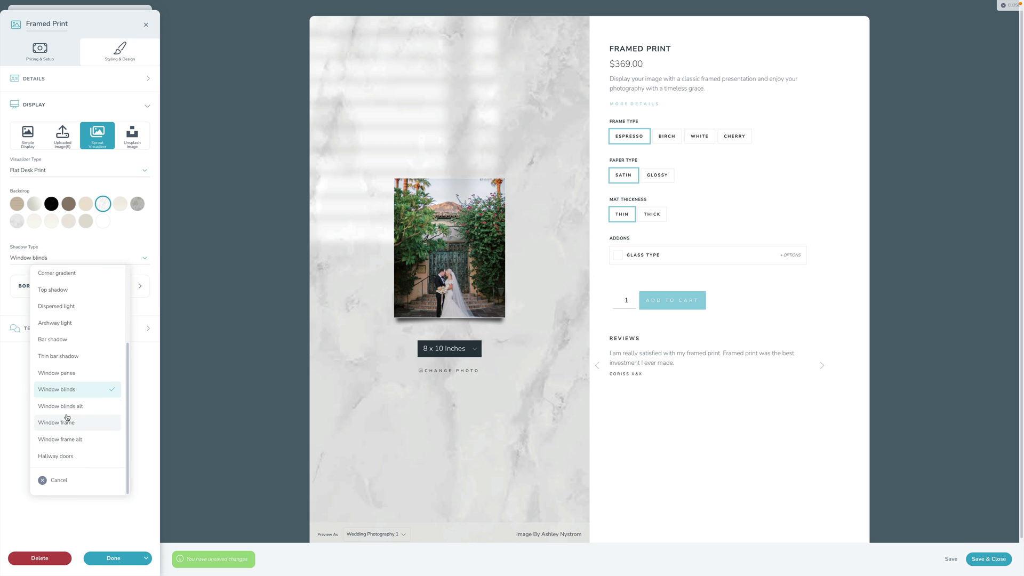
pyautogui.click(57, 465)
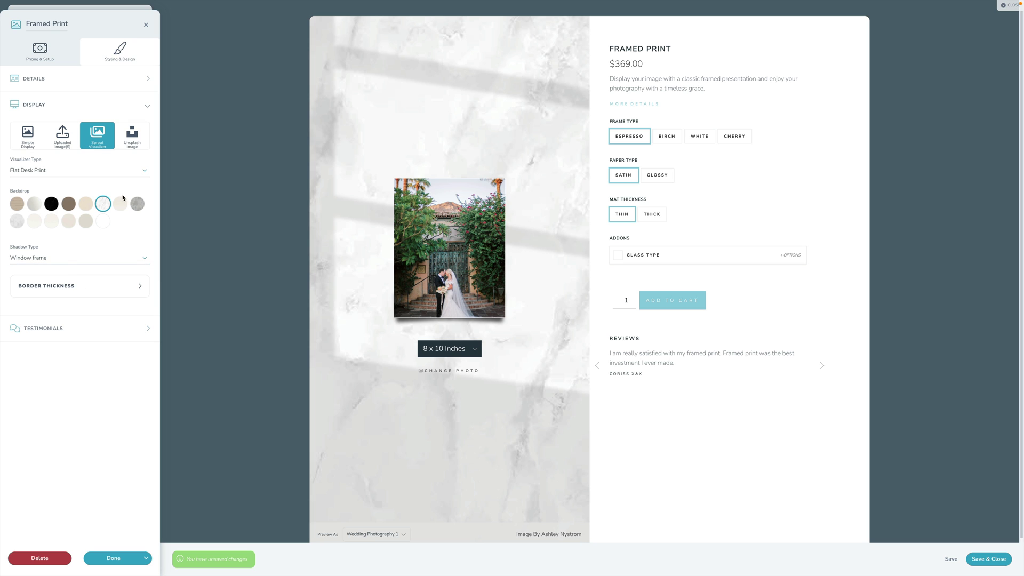
# Look through the visualizer types and the border thickness's pricing mapping options, keeping Flat Desk Print and a mapping of Nothing.
pyautogui.click(42, 176)
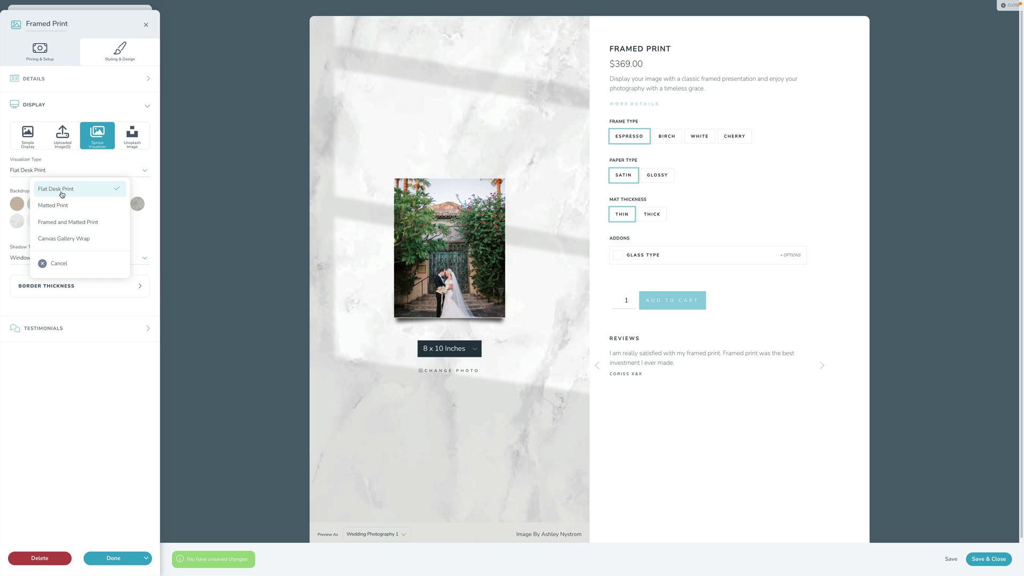
pyautogui.click(79, 438)
pyautogui.click(68, 288)
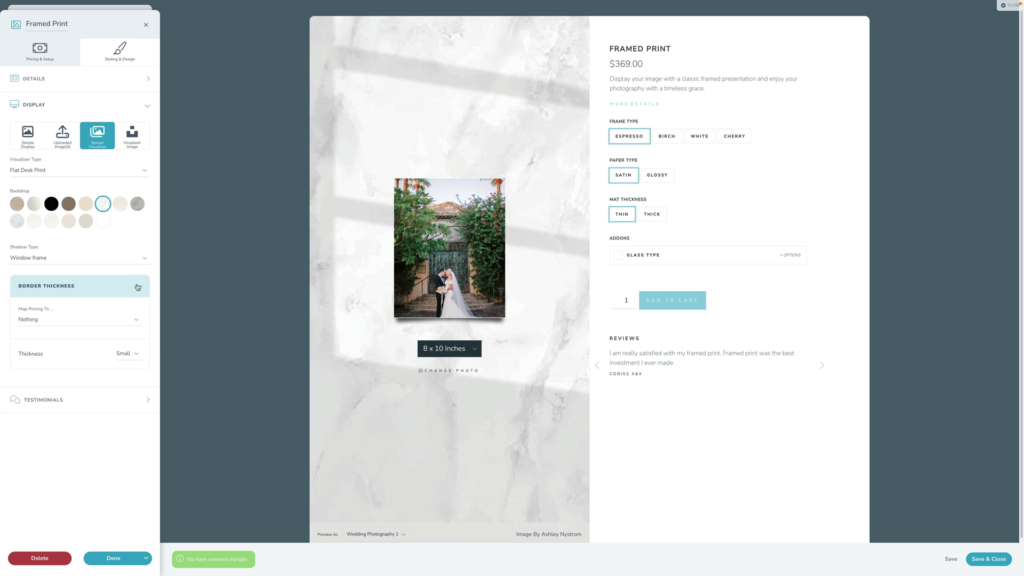
pyautogui.click(68, 292)
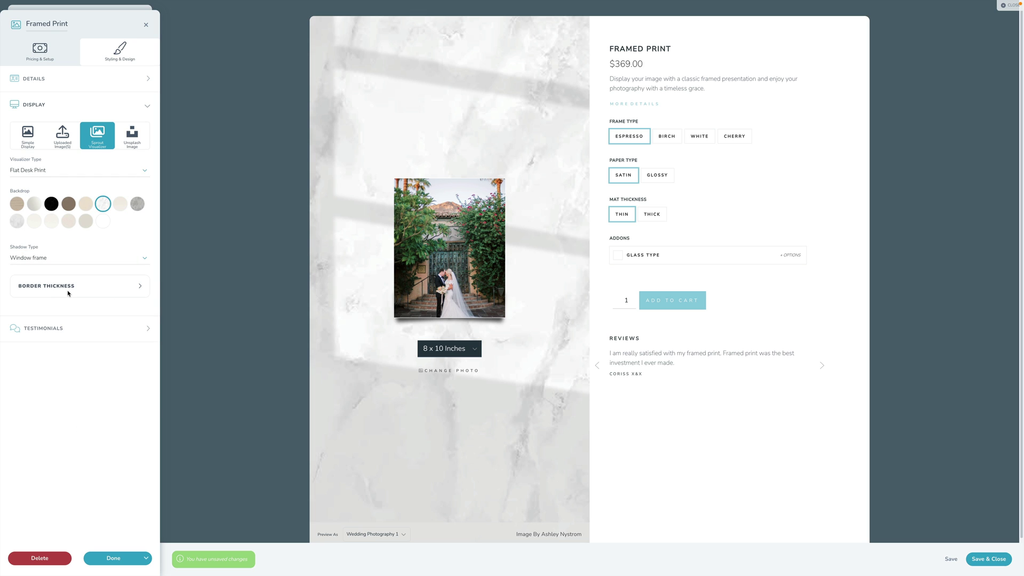
pyautogui.click(138, 289)
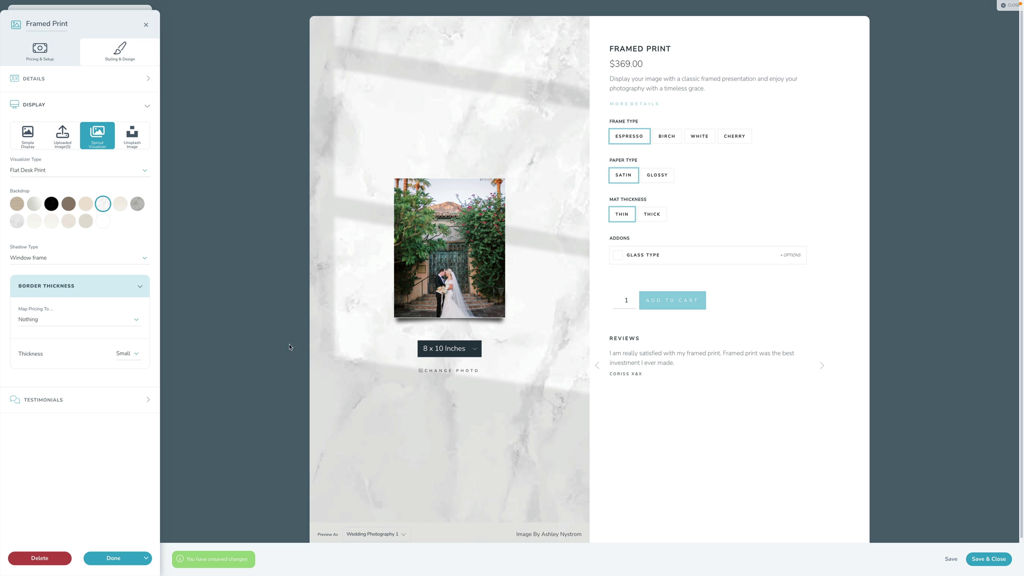
pyautogui.click(38, 319)
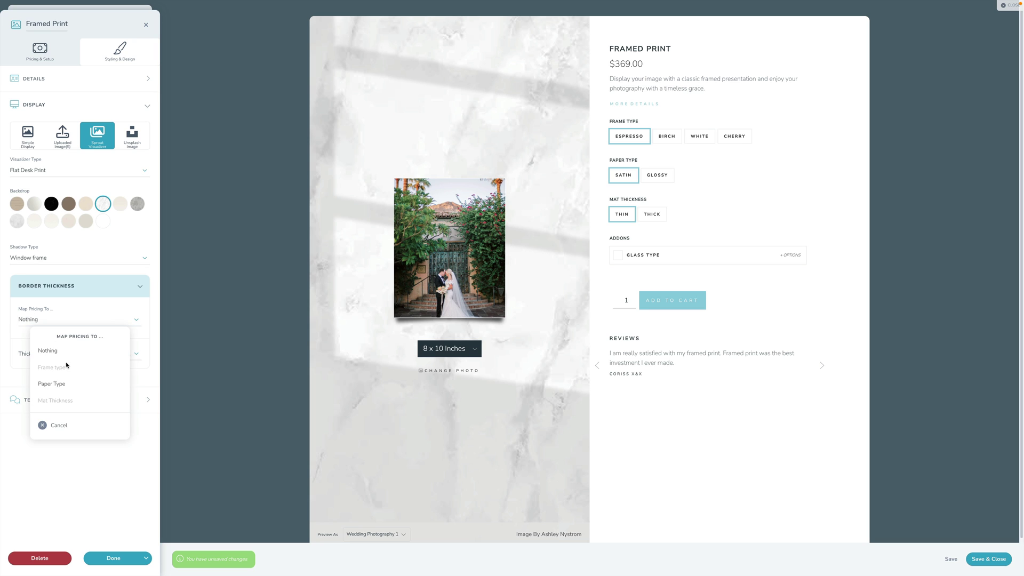
pyautogui.click(67, 352)
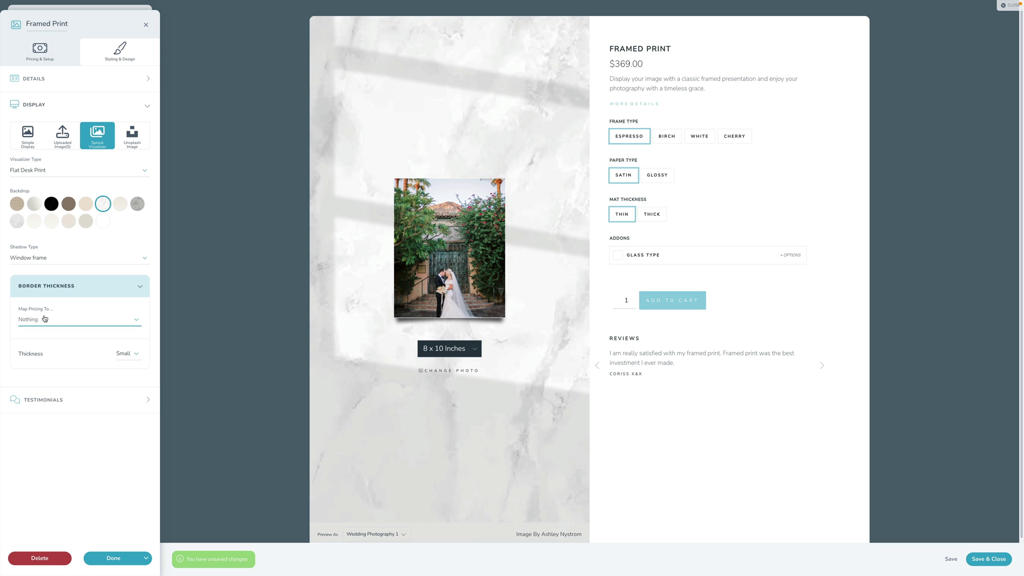
pyautogui.click(67, 320)
pyautogui.click(39, 317)
# Try the None, Medium and Large border thicknesses and return the print's border to Small.
pyautogui.click(126, 354)
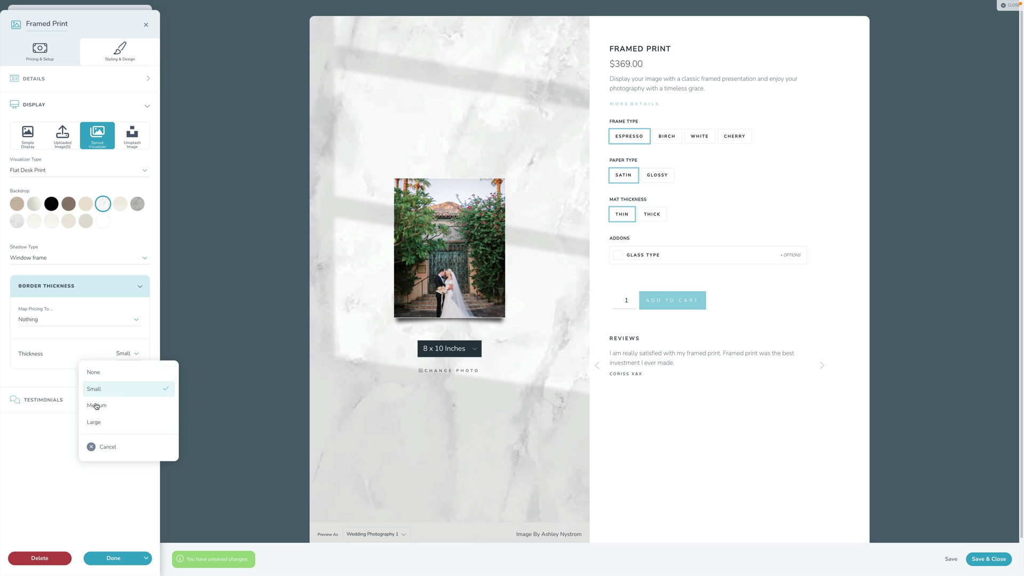
pyautogui.click(99, 376)
pyautogui.click(126, 354)
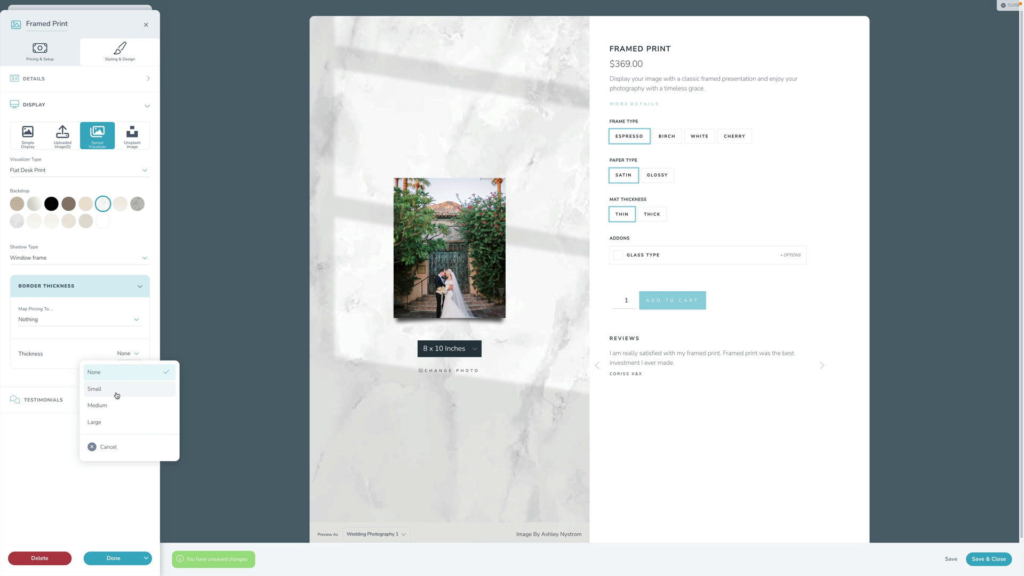
pyautogui.click(114, 403)
pyautogui.click(126, 355)
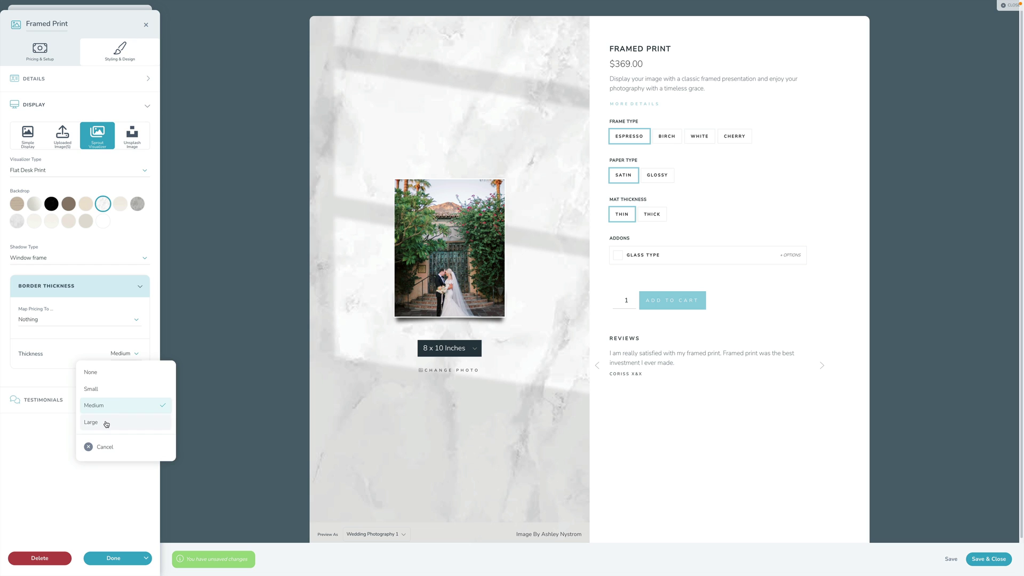
pyautogui.click(104, 421)
pyautogui.click(122, 356)
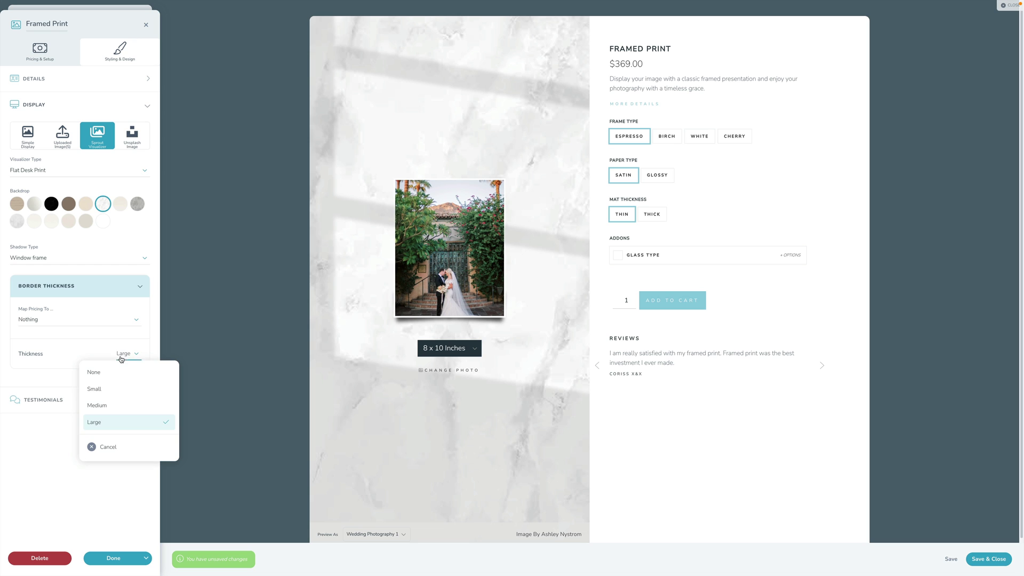
pyautogui.click(116, 392)
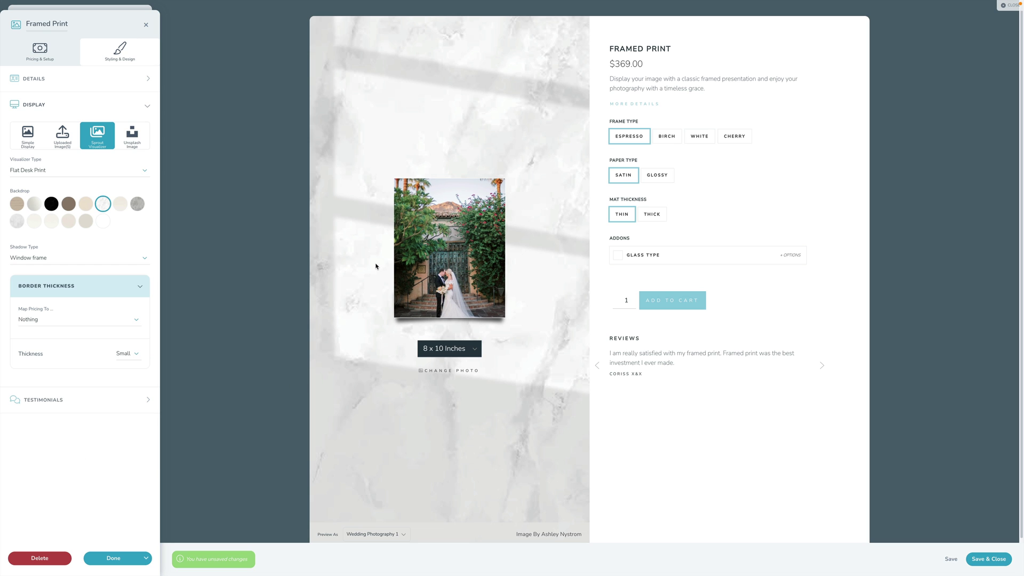
pyautogui.click(141, 287)
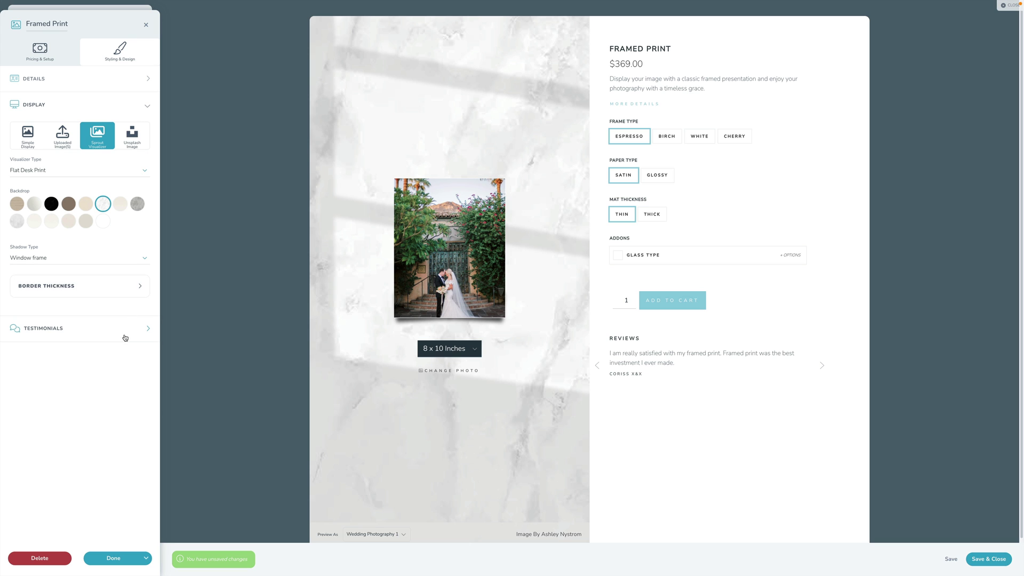
# Switch the visualizer type to Matted Print and choose the off-white textured backdrop after trying the cream and gray ones.
pyautogui.click(45, 171)
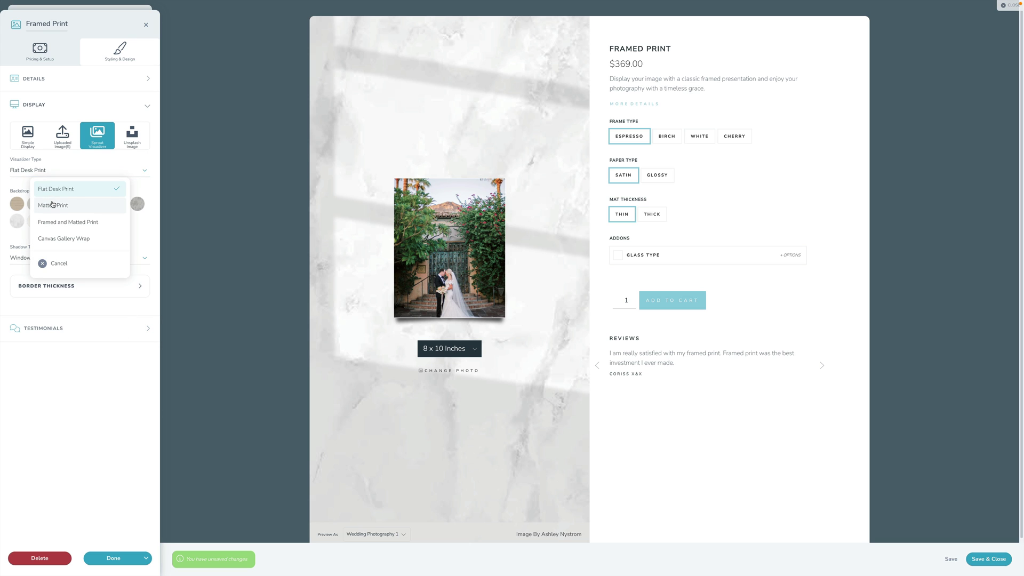
pyautogui.click(52, 204)
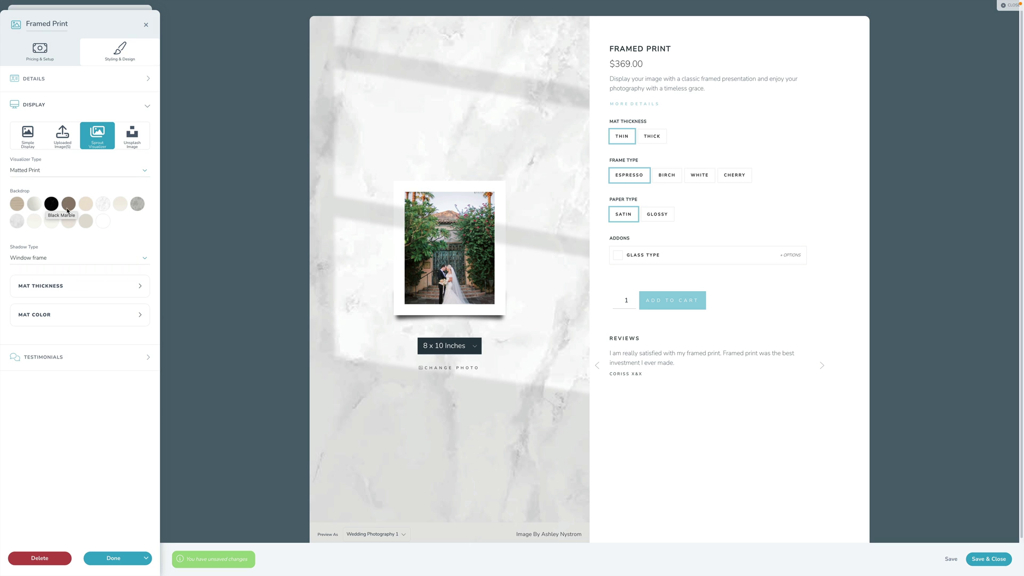
pyautogui.click(121, 204)
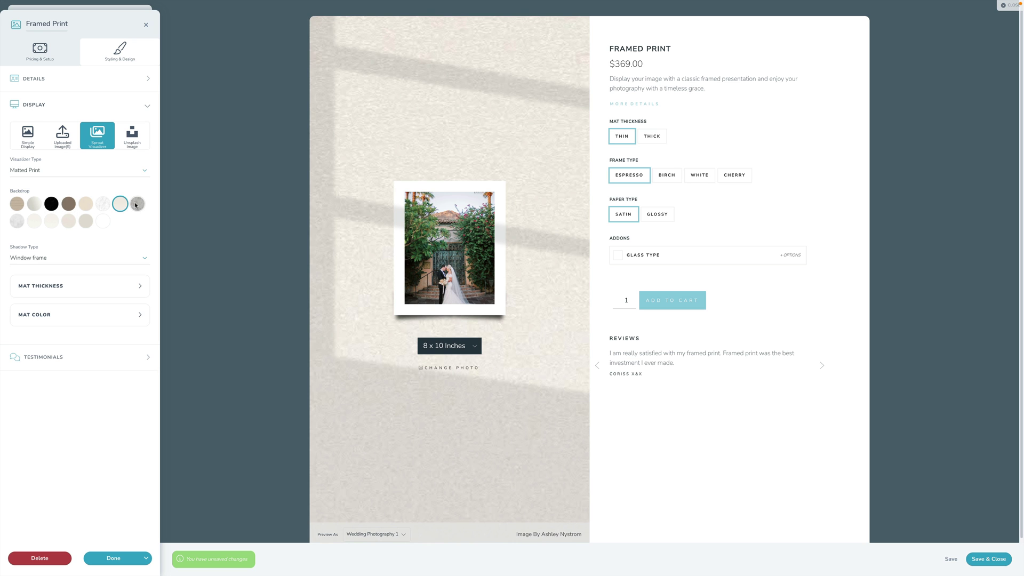
pyautogui.click(136, 204)
pyautogui.click(38, 222)
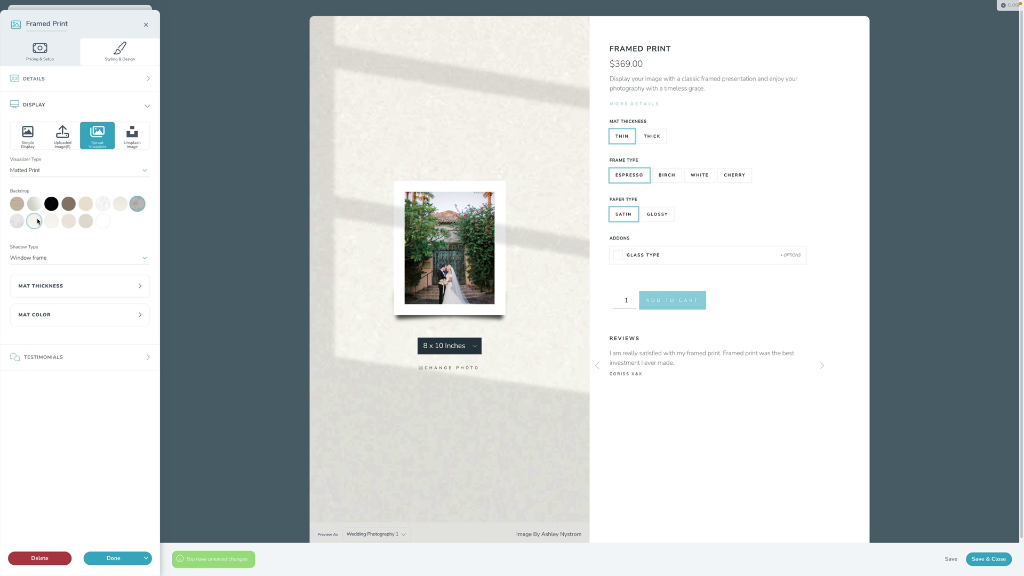
# Review the mat thickness mapping to the Mat Thickness pricing option, keeping Thin as Small and Thick as Large.
pyautogui.click(140, 286)
pyautogui.click(48, 320)
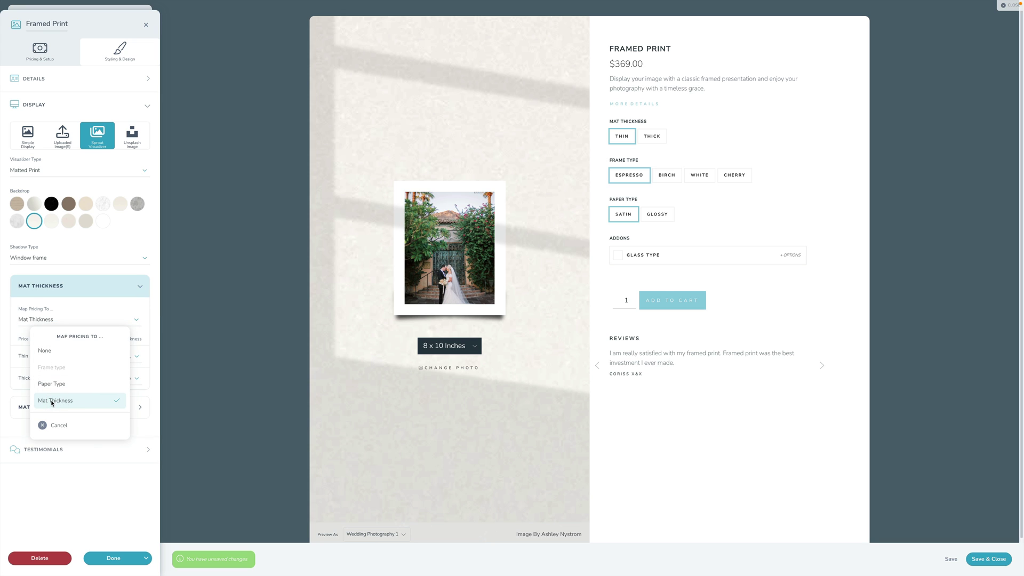
pyautogui.click(87, 485)
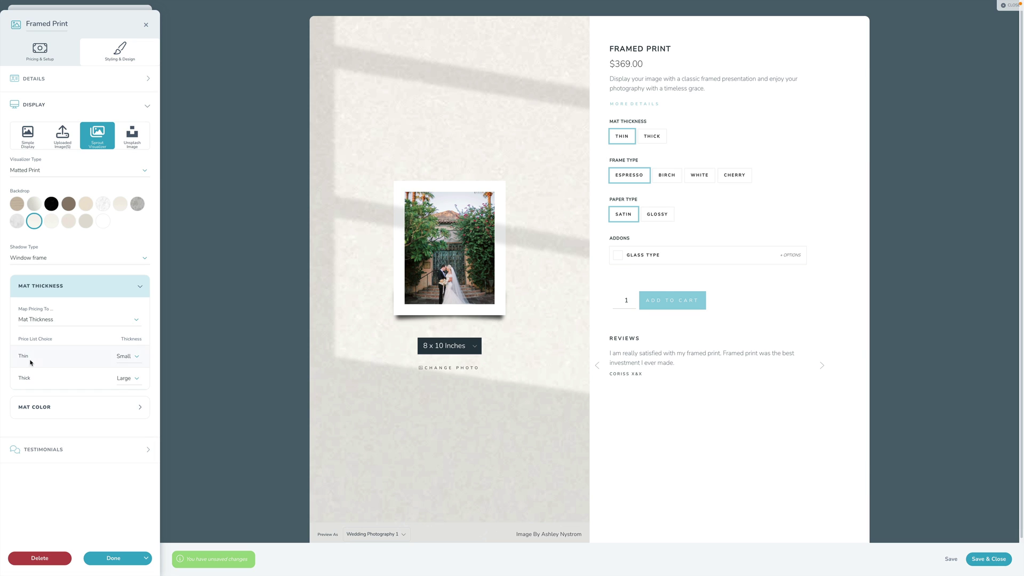
pyautogui.click(127, 356)
pyautogui.click(106, 396)
pyautogui.click(126, 378)
pyautogui.click(96, 455)
# Check which pricing options the mat color can be mapped to, keeping it on Nothing.
pyautogui.click(140, 413)
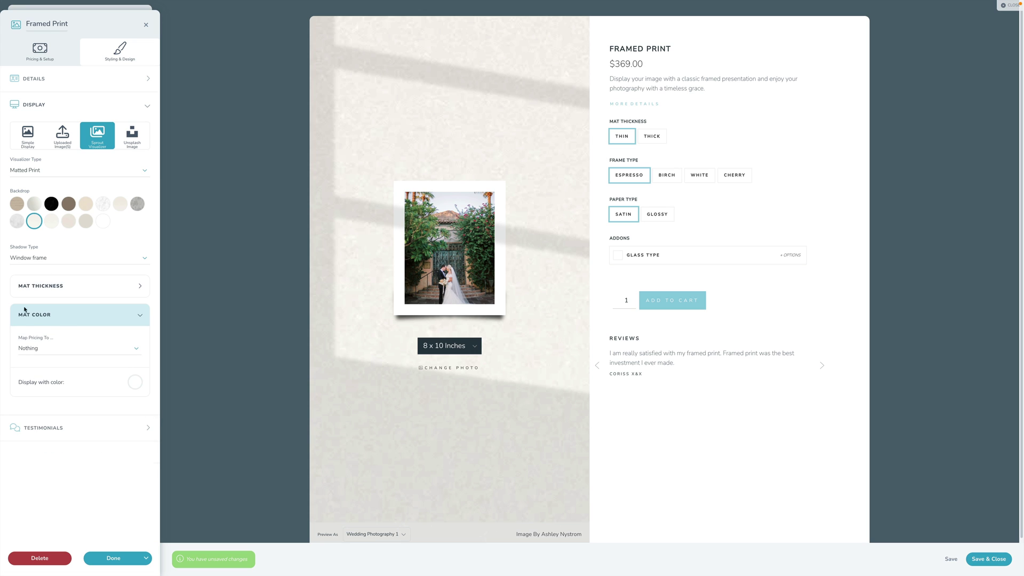
pyautogui.click(38, 352)
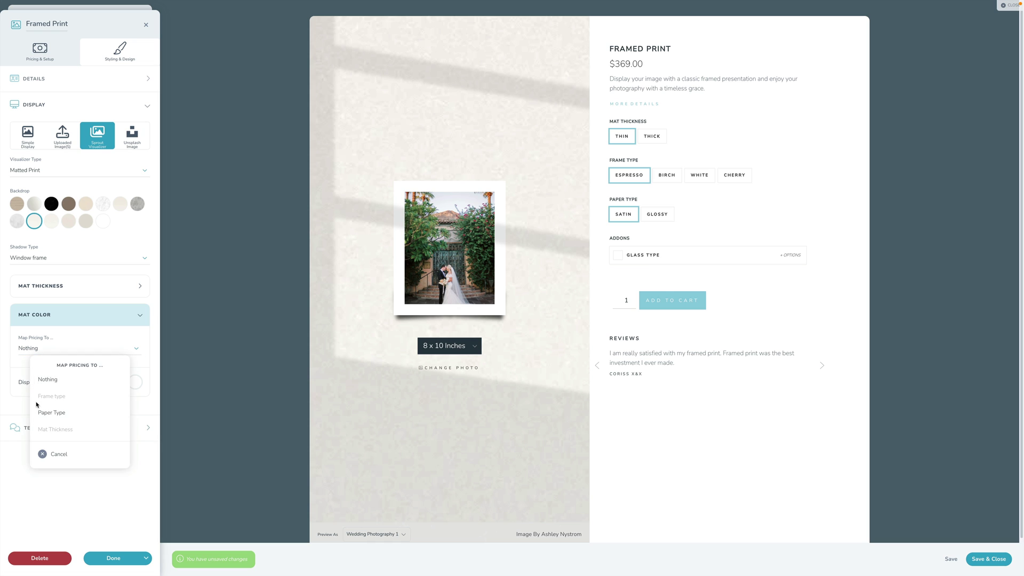
pyautogui.click(14, 474)
# Change the mat's display color from white to a very pale, warm cream.
pyautogui.click(135, 382)
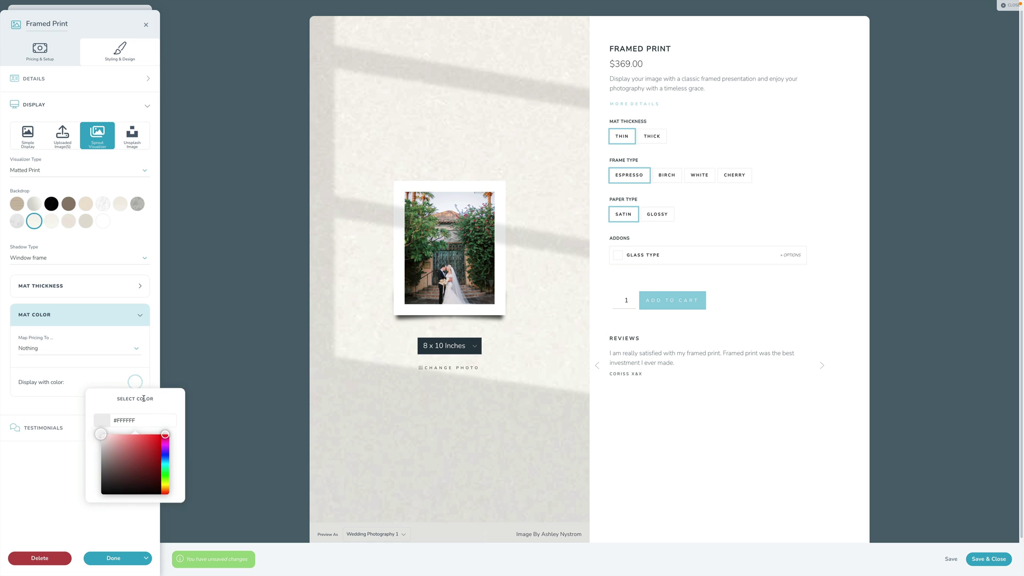
pyautogui.click(123, 448)
pyautogui.moveTo(122, 448); pyautogui.dragTo(94, 446)
pyautogui.moveTo(167, 454); pyautogui.dragTo(165, 483)
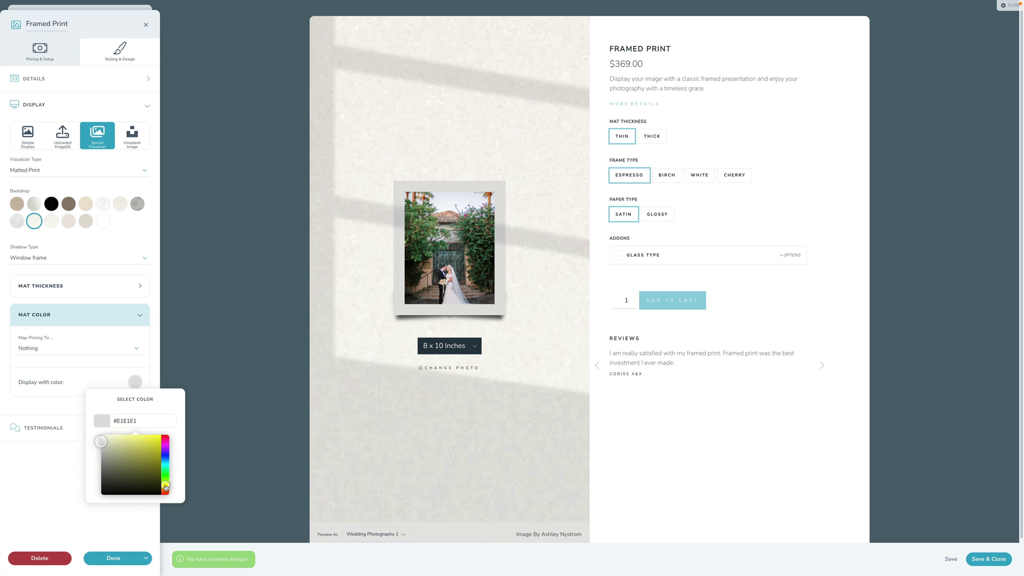
pyautogui.moveTo(103, 443); pyautogui.dragTo(104, 437)
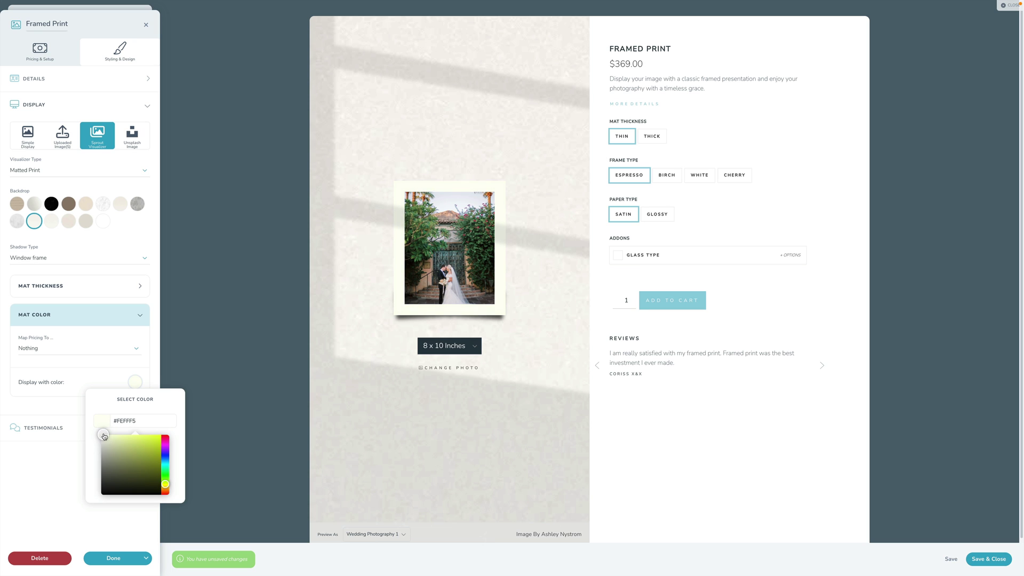
pyautogui.moveTo(166, 485); pyautogui.dragTo(166, 488)
pyautogui.moveTo(105, 438); pyautogui.dragTo(103, 437)
pyautogui.click(43, 489)
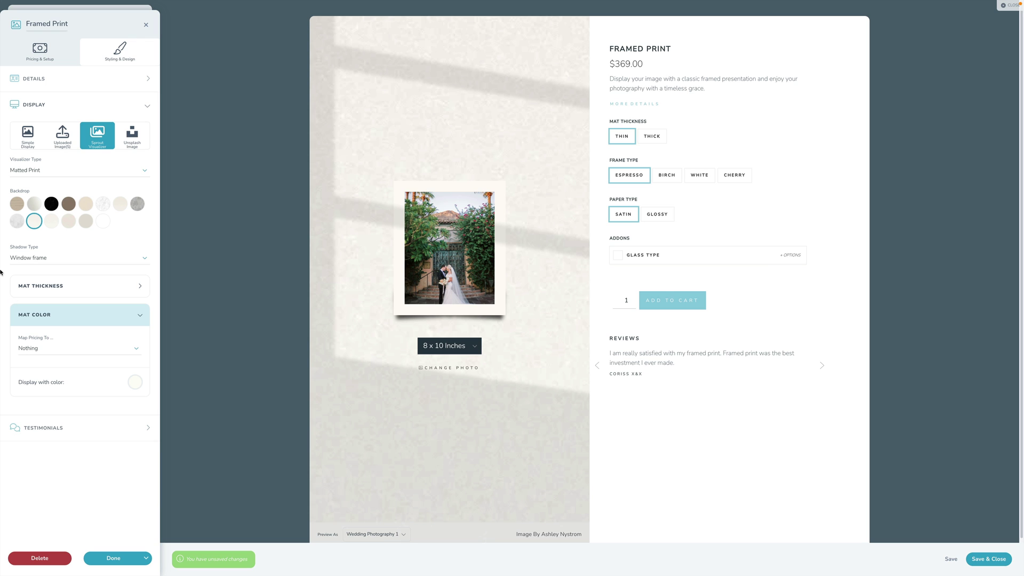
# Switch the visualizer type to Framed and Matted Print, keeping the light gray gradient backdrop and the Window frame shadow.
pyautogui.click(42, 178)
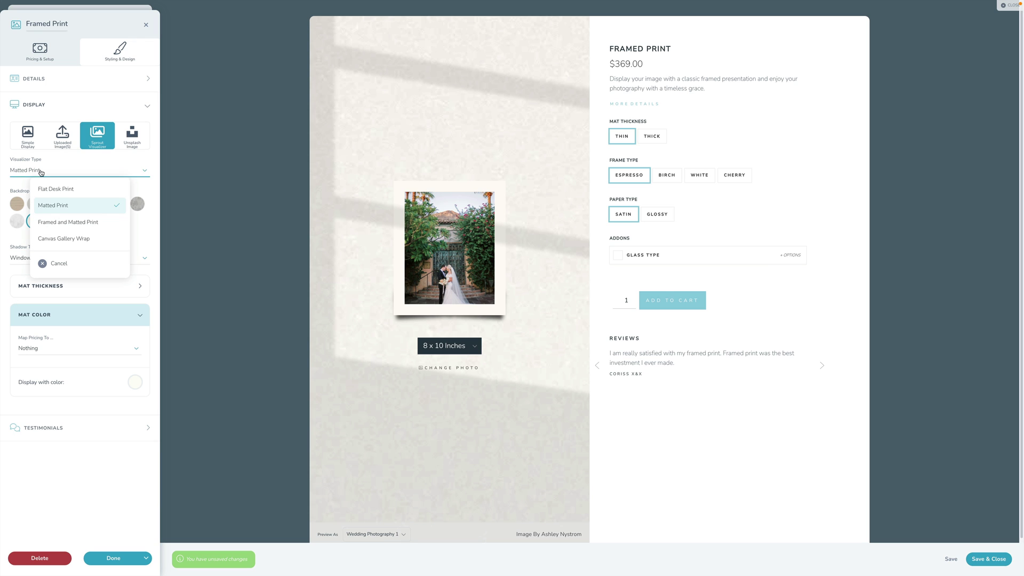
pyautogui.click(75, 221)
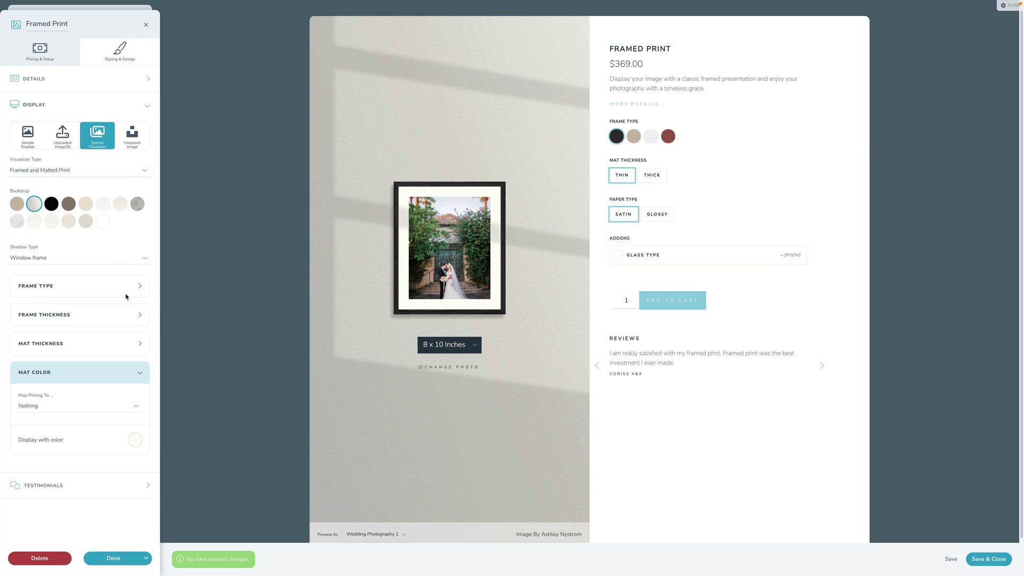
pyautogui.click(140, 344)
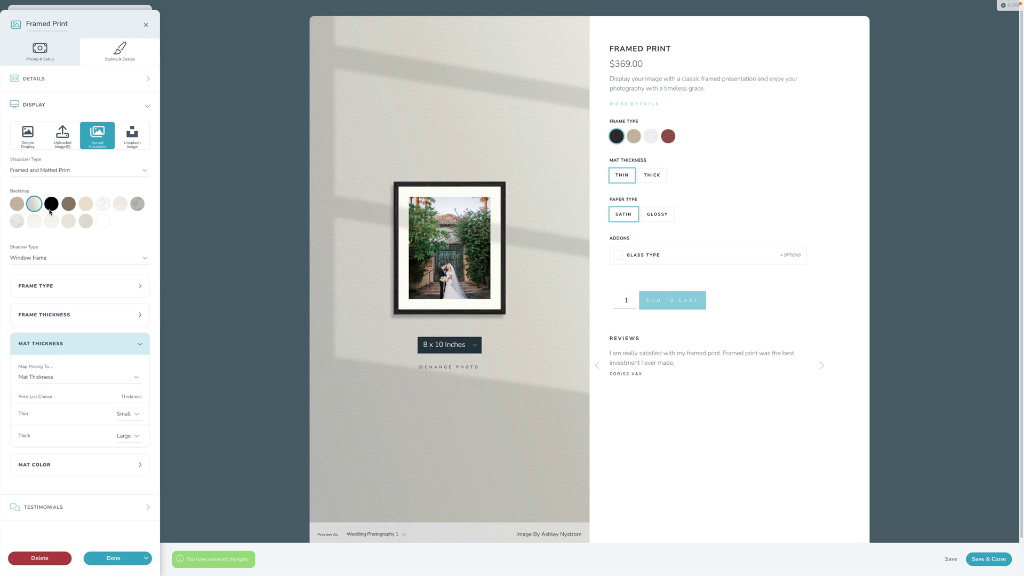
pyautogui.click(18, 204)
pyautogui.click(34, 204)
pyautogui.click(51, 258)
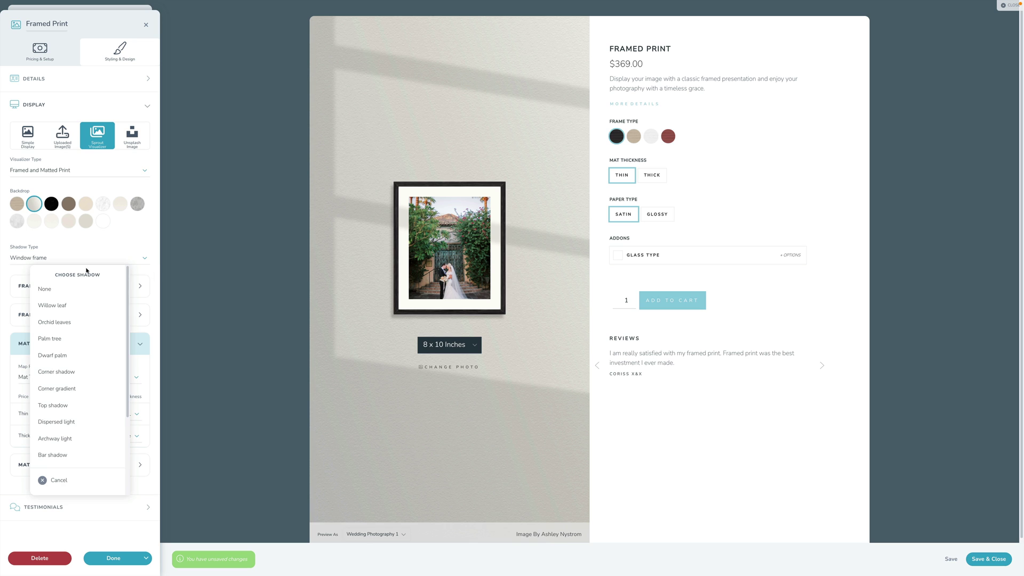
pyautogui.click(48, 276)
pyautogui.click(136, 346)
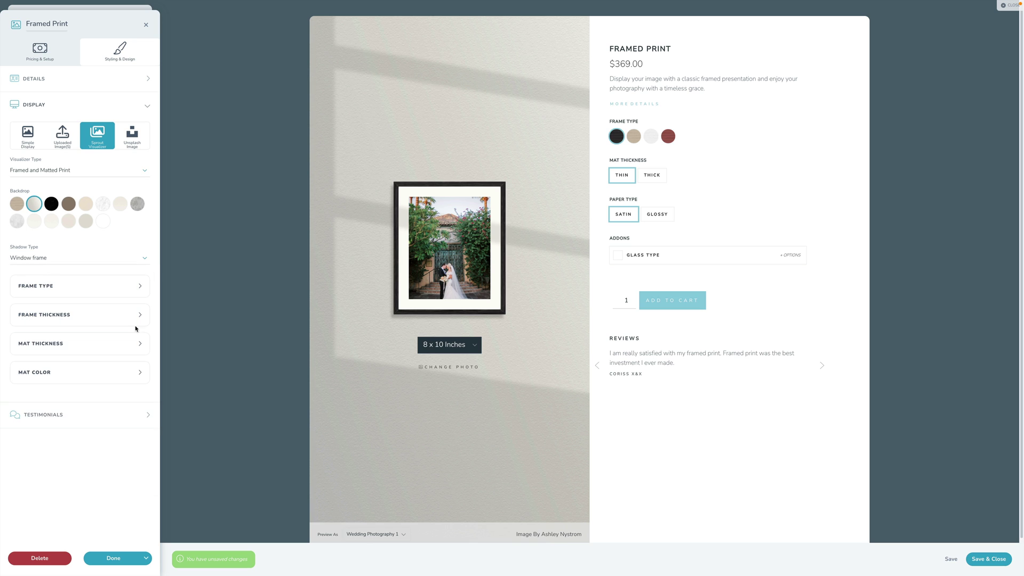
# Review the Frame Type mapping, the Framed Print's Frame Type choices and the price rows of its 10 x 10 size.
pyautogui.click(136, 288)
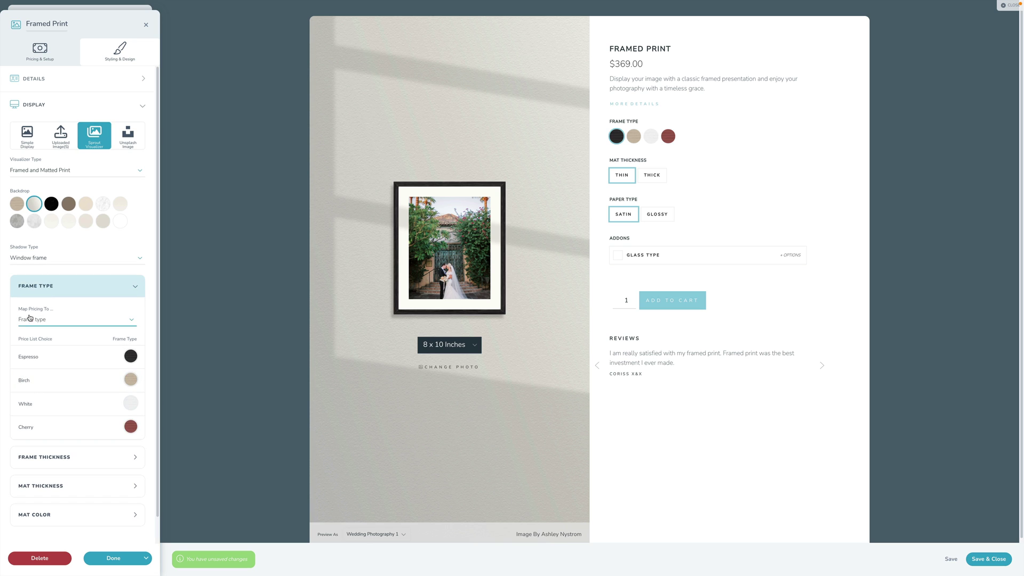
pyautogui.click(111, 558)
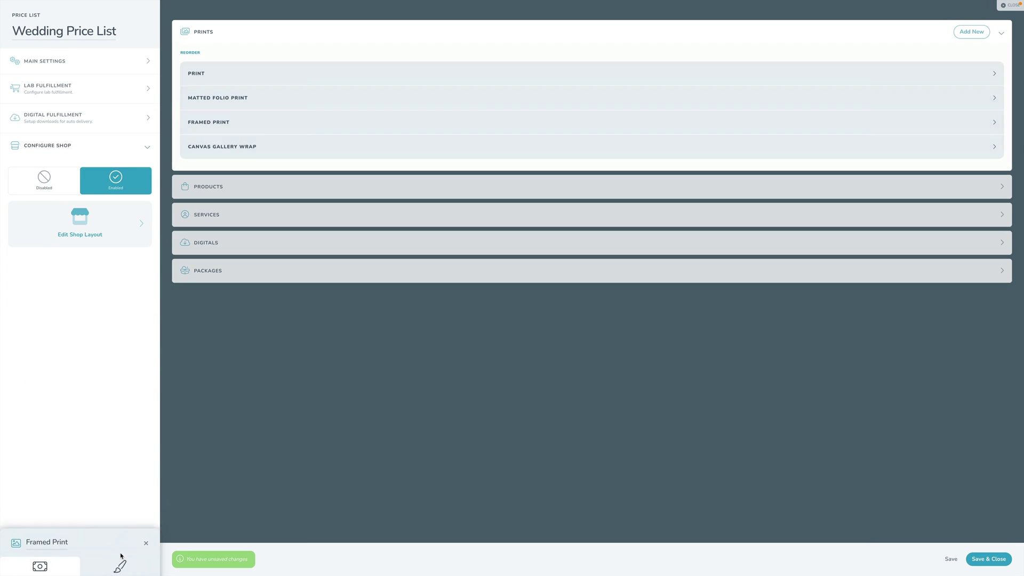
pyautogui.click(217, 125)
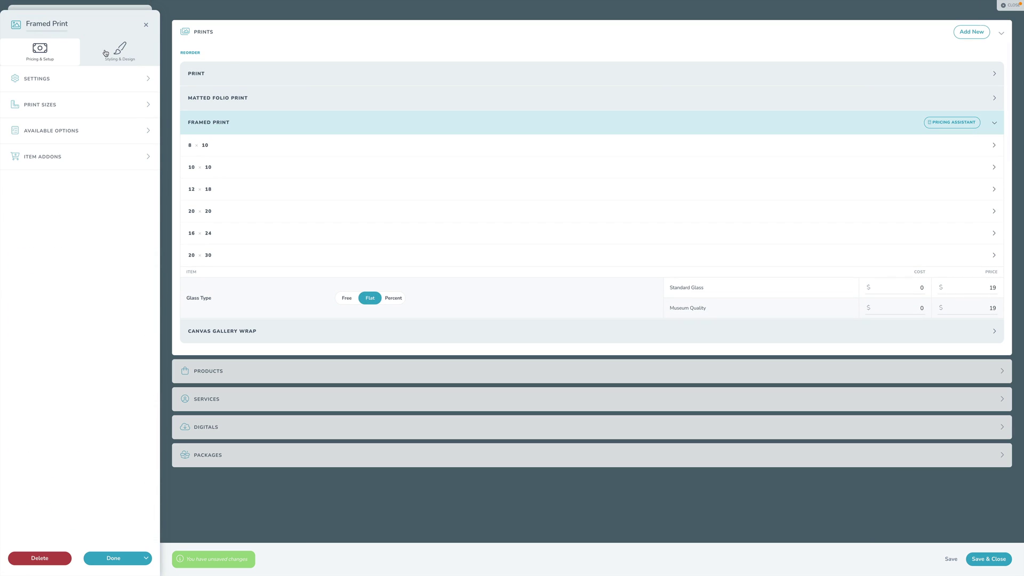
pyautogui.click(46, 129)
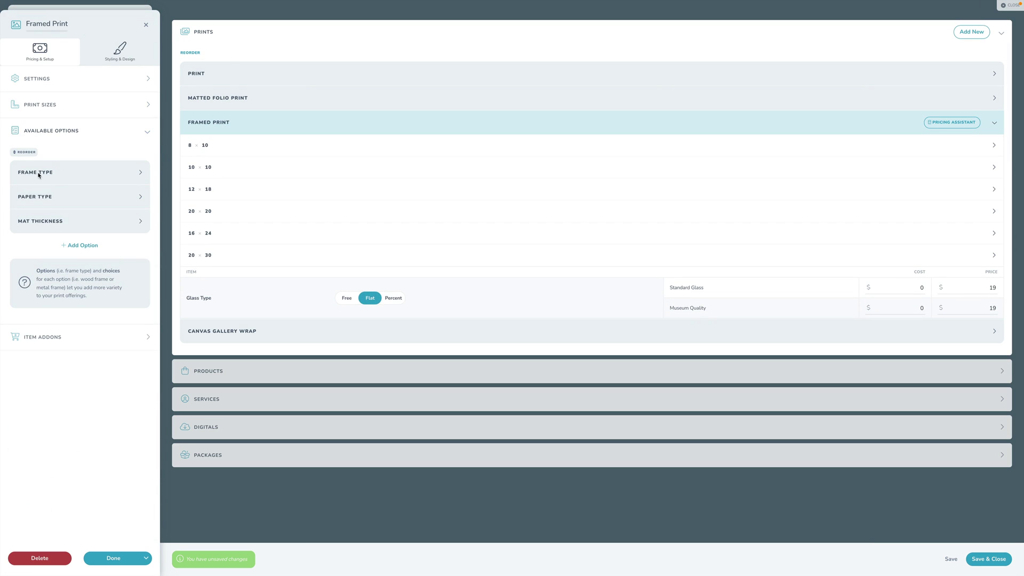
pyautogui.click(147, 173)
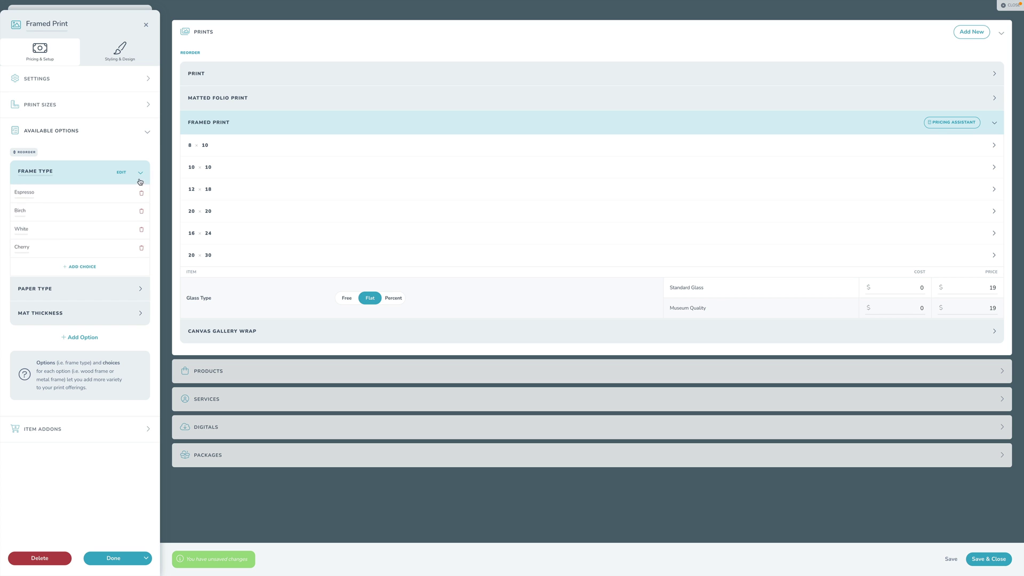
pyautogui.click(23, 242)
pyautogui.click(258, 167)
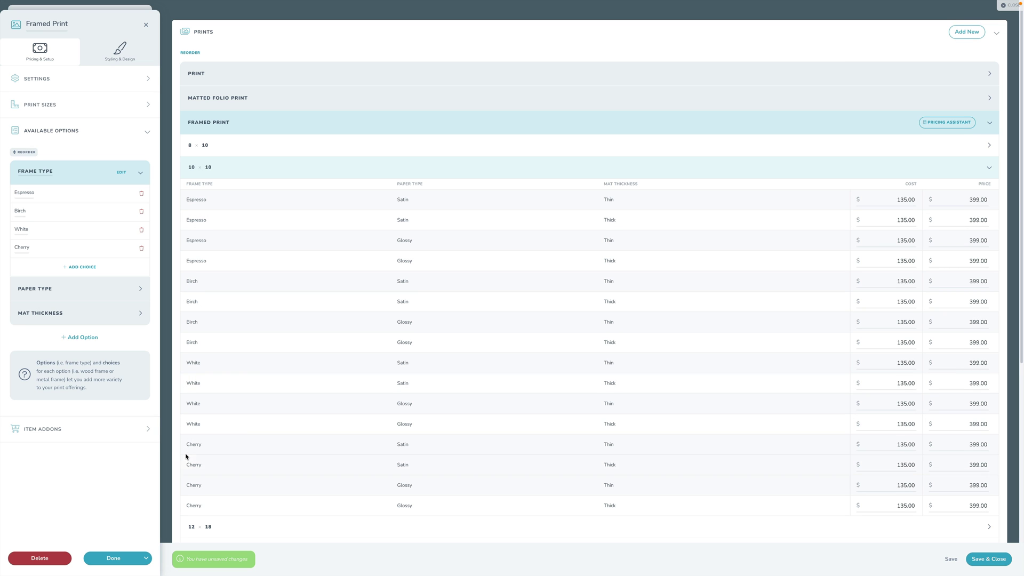
# In the Frame Type mapping, give Birch a light brown wood frame and Cherry a reddish-brown one, keeping Espresso dark and White white.
pyautogui.click(120, 50)
pyautogui.click(84, 114)
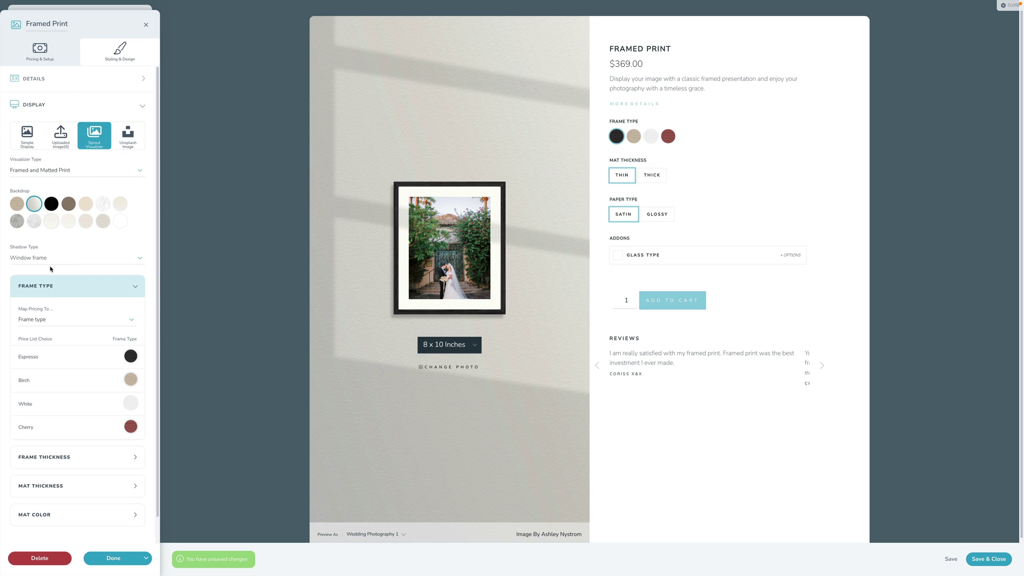
pyautogui.click(131, 357)
pyautogui.click(131, 379)
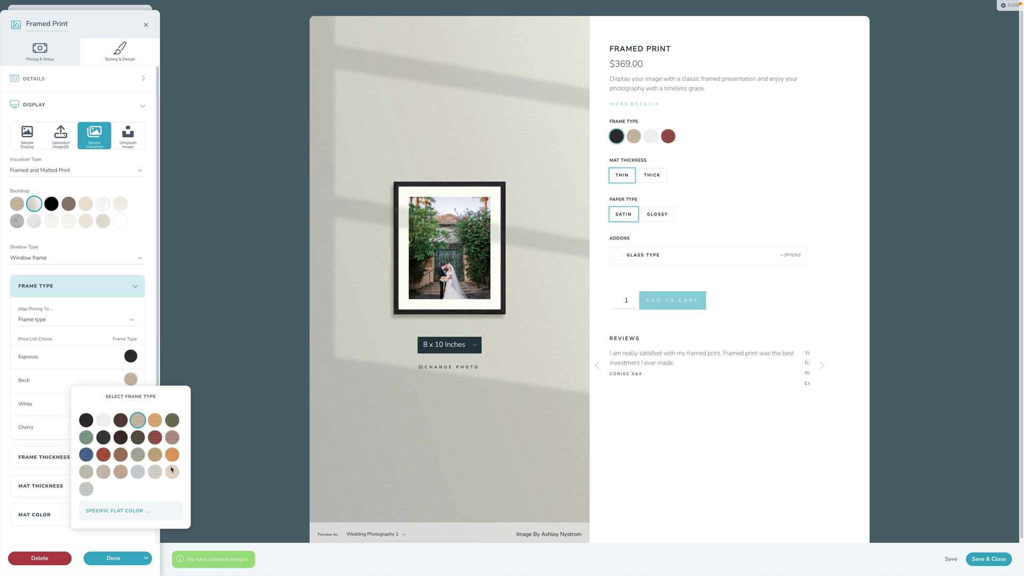
pyautogui.click(118, 473)
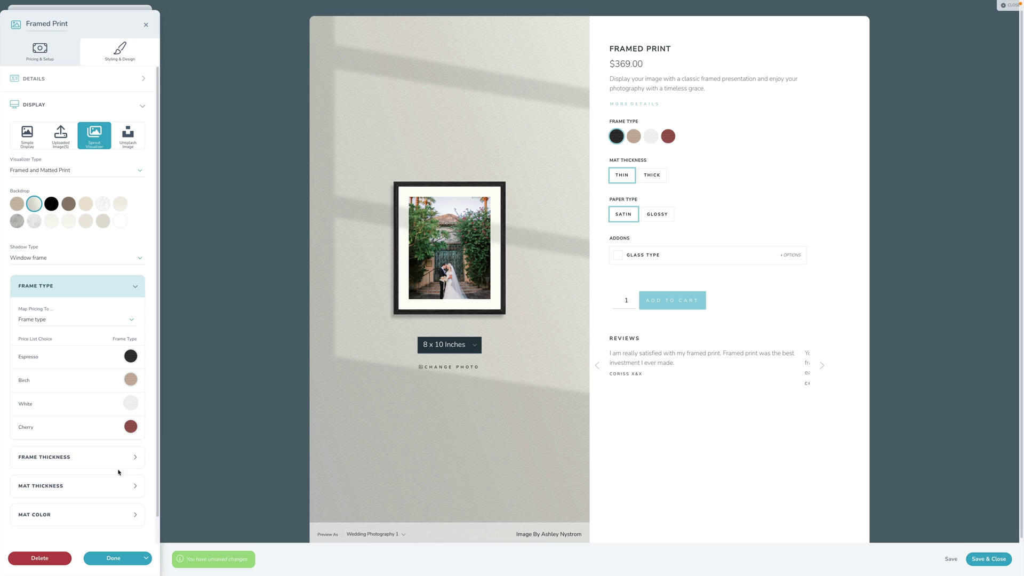
pyautogui.click(130, 403)
pyautogui.click(103, 444)
pyautogui.click(130, 427)
pyautogui.click(103, 504)
# Preview the Birch, White and Cherry frames on the 8 x 10 print, plus the Thick mat and Glossy paper.
pyautogui.click(634, 135)
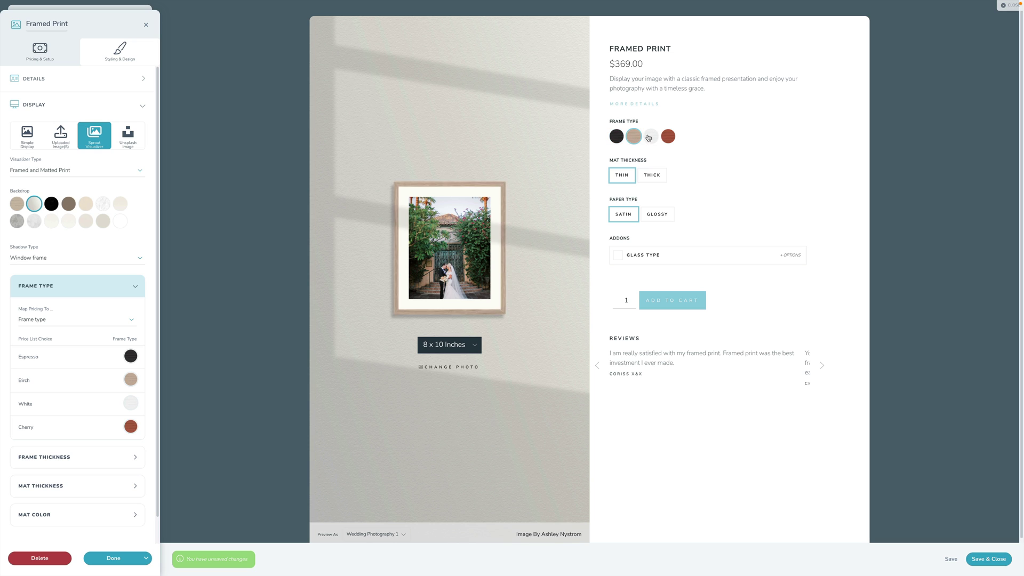
pyautogui.click(649, 137)
pyautogui.click(669, 137)
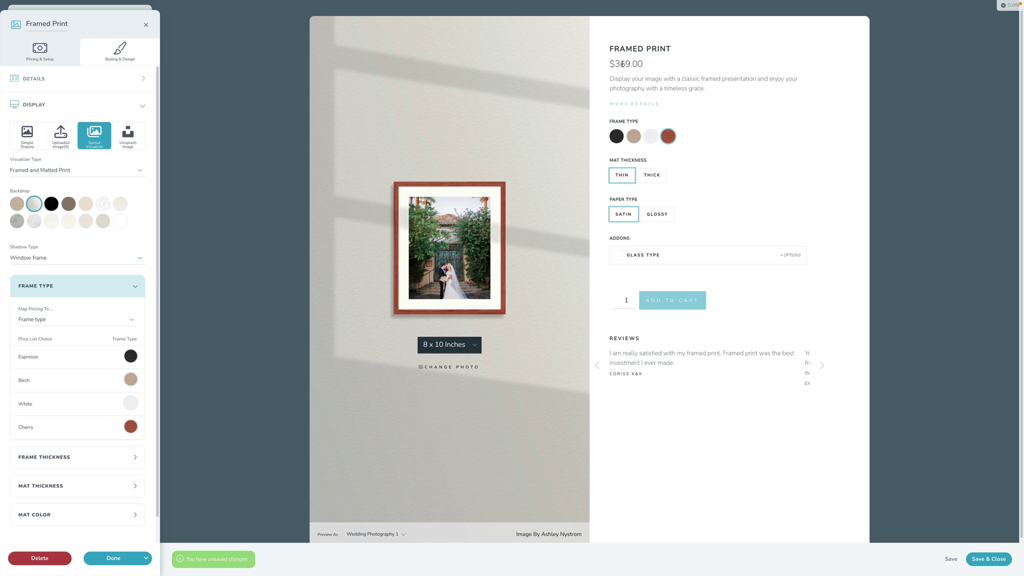
pyautogui.click(646, 177)
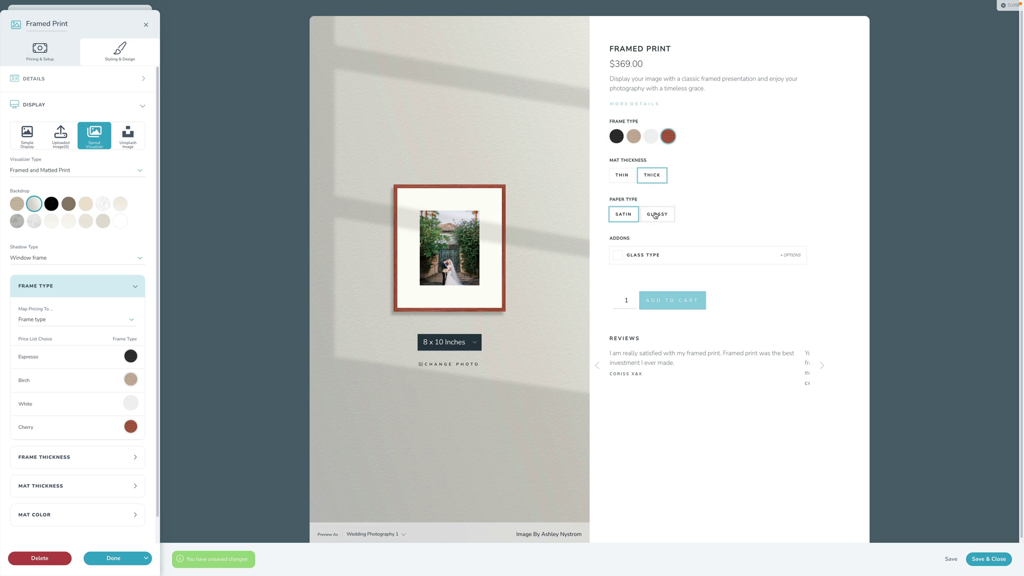
pyautogui.click(656, 214)
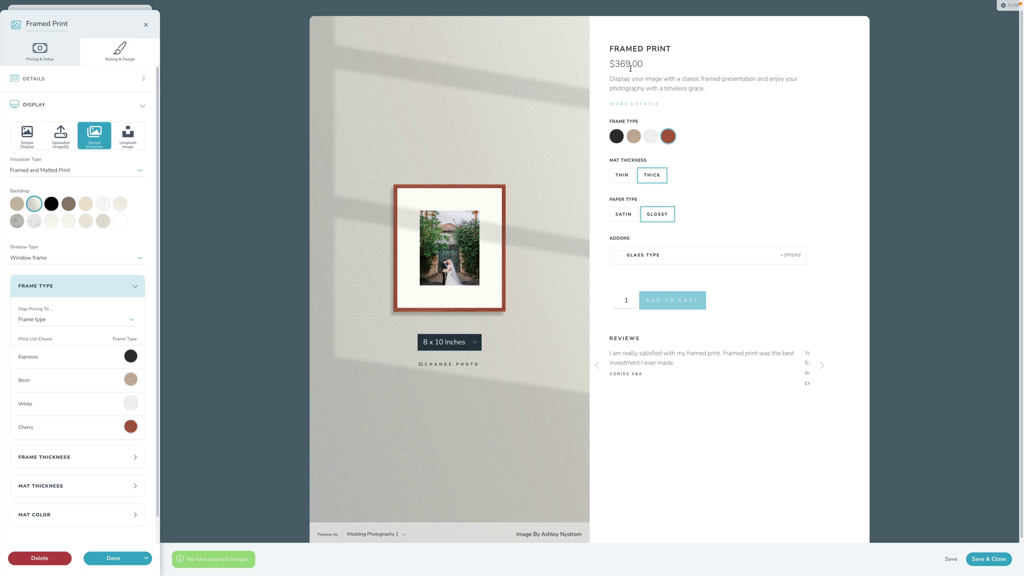
# Preview the 12 x 18 and 10 x 10 sizes with the Thin mat and Satin paper, and the 10 x 10 in the Espresso frame.
pyautogui.click(450, 342)
pyautogui.click(456, 369)
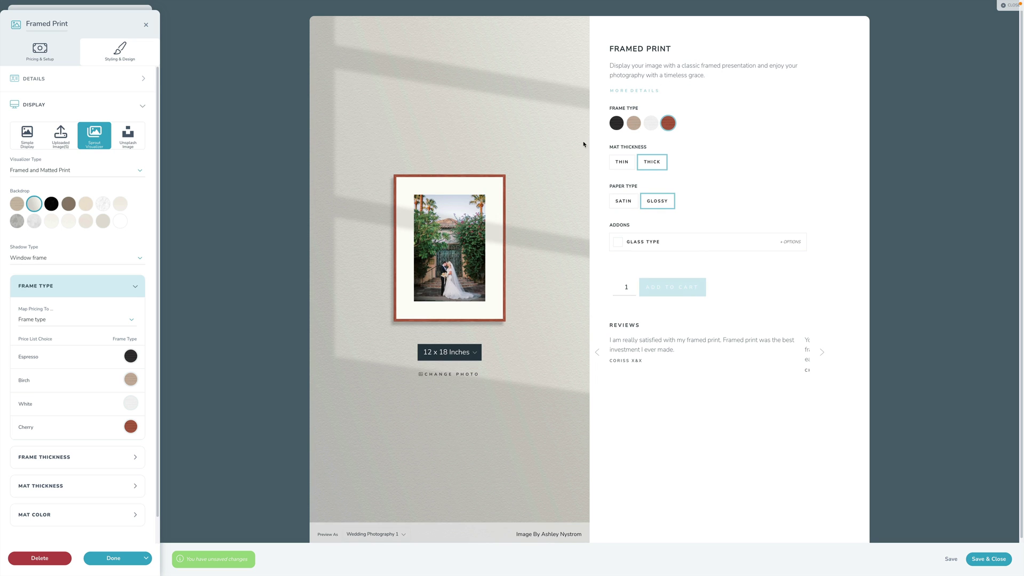
pyautogui.click(622, 161)
pyautogui.click(624, 201)
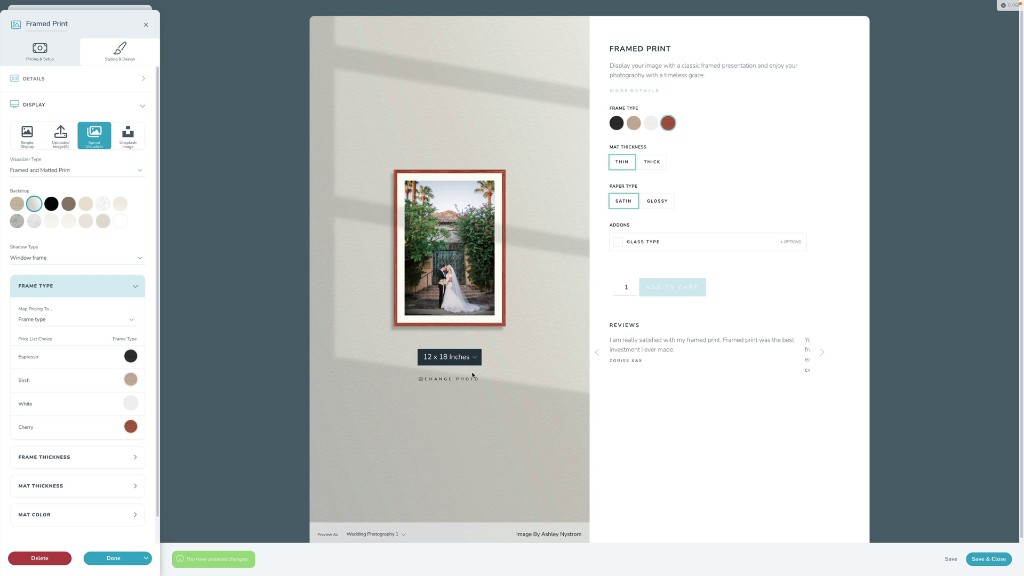
pyautogui.click(463, 355)
pyautogui.click(452, 347)
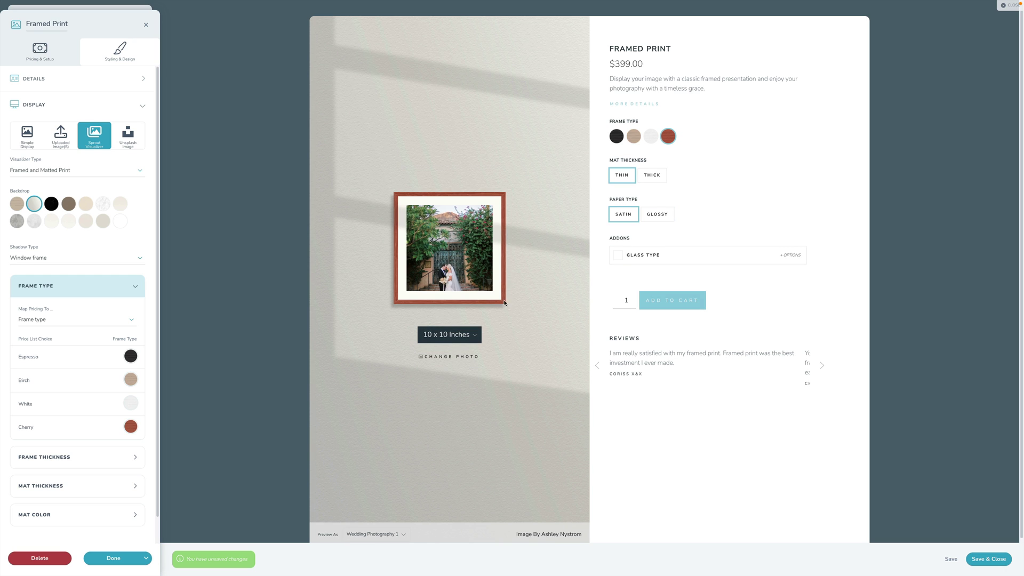
pyautogui.click(616, 137)
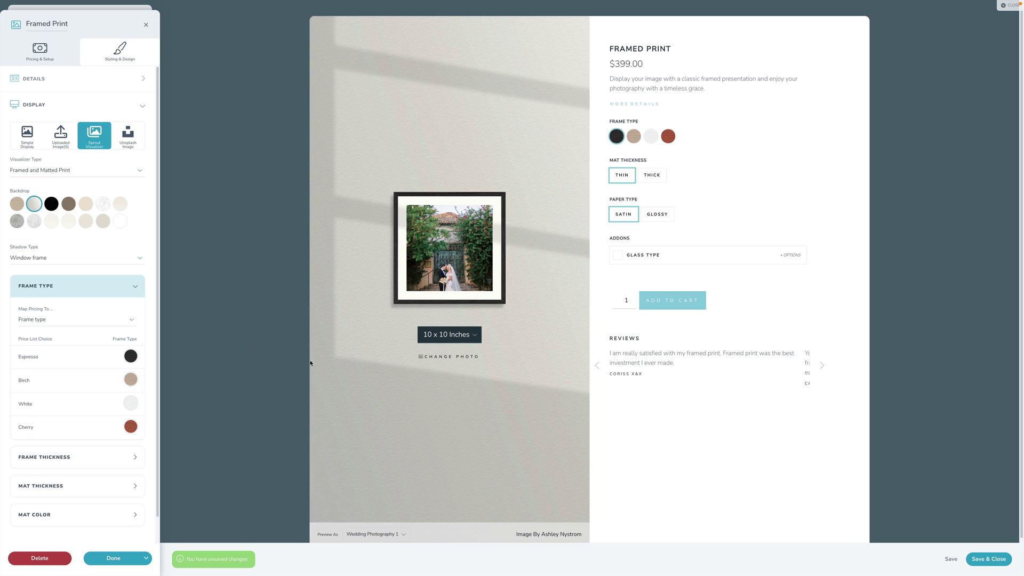
# Try the Extra Large and Small display thicknesses for the frame and return it to Medium.
pyautogui.click(136, 287)
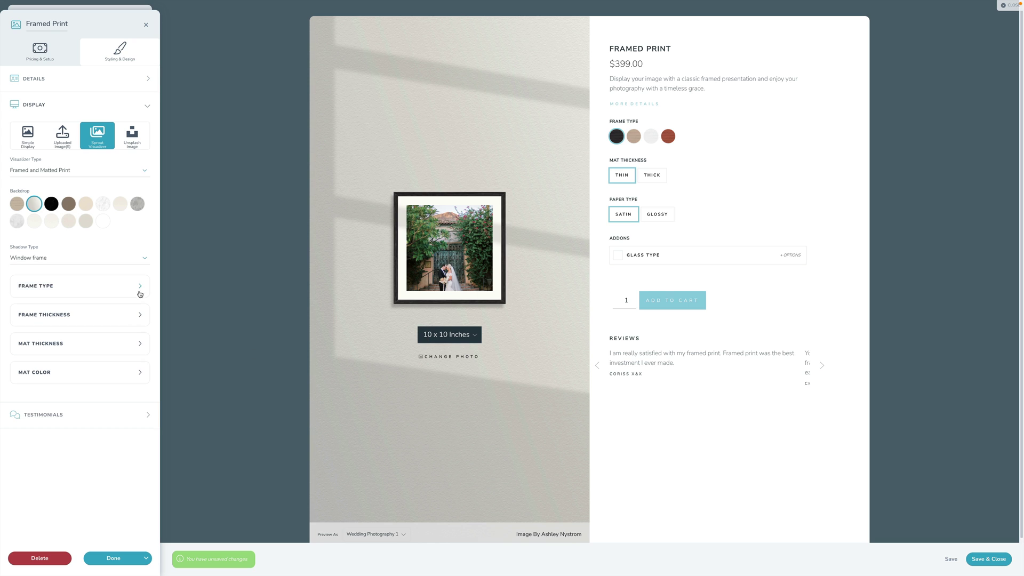
pyautogui.click(140, 313)
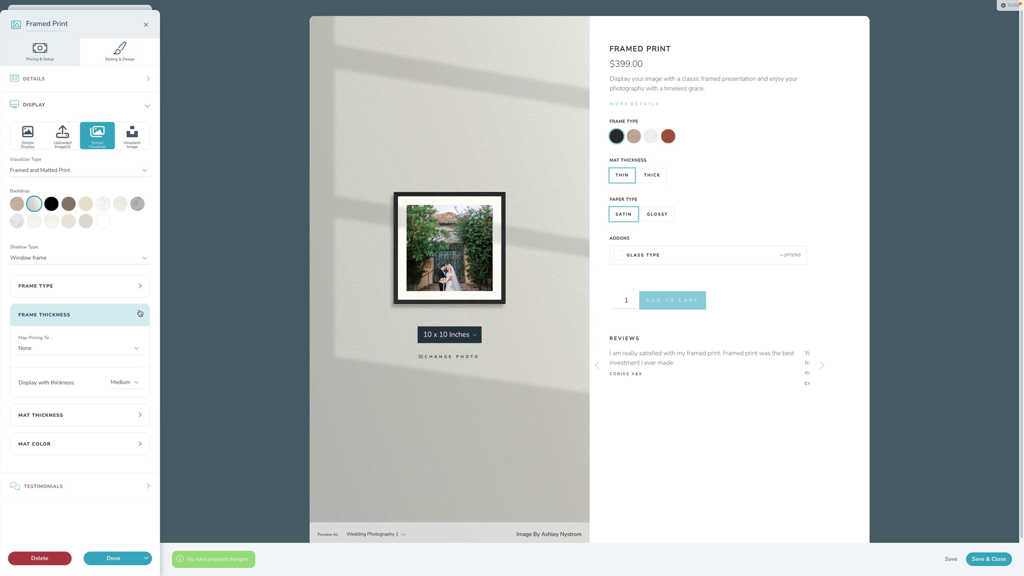
pyautogui.click(120, 389)
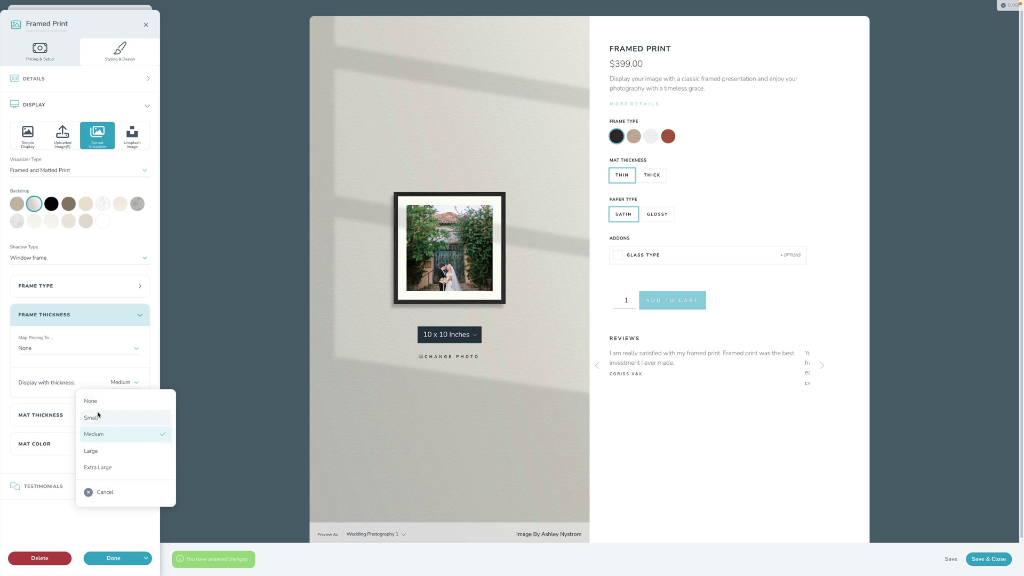
pyautogui.click(99, 468)
pyautogui.click(120, 388)
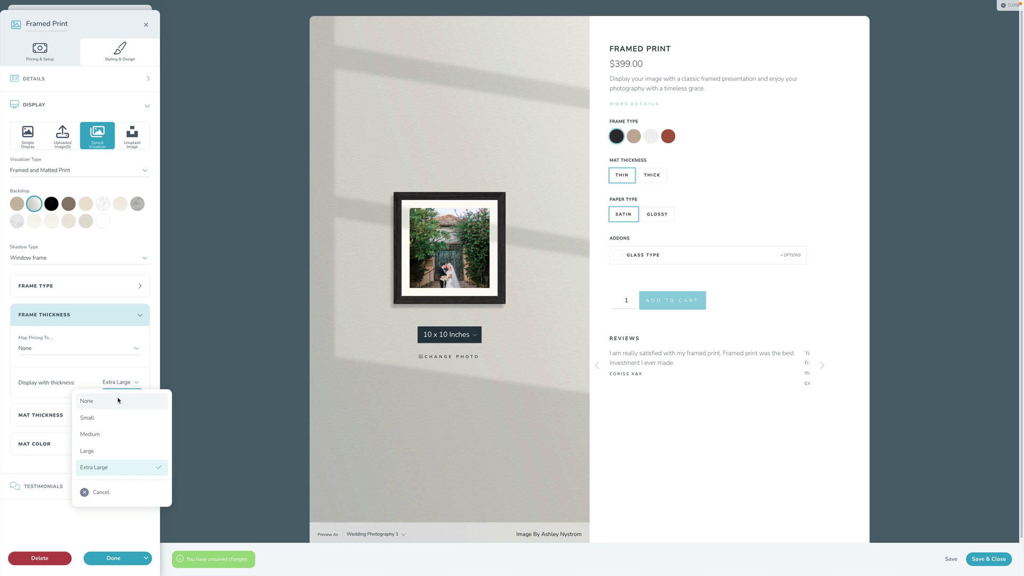
pyautogui.click(109, 417)
pyautogui.click(122, 384)
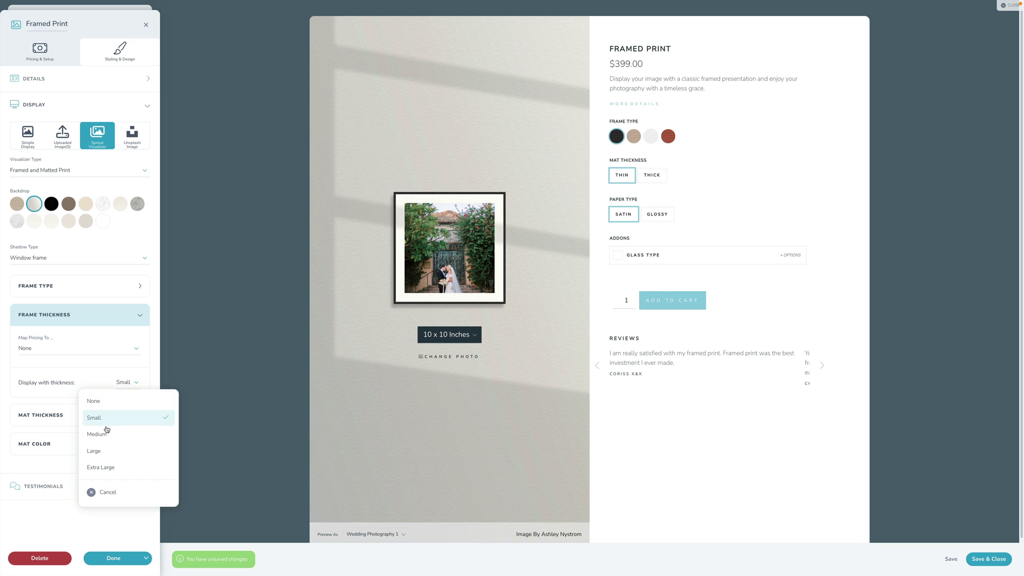
pyautogui.click(106, 433)
pyautogui.click(119, 322)
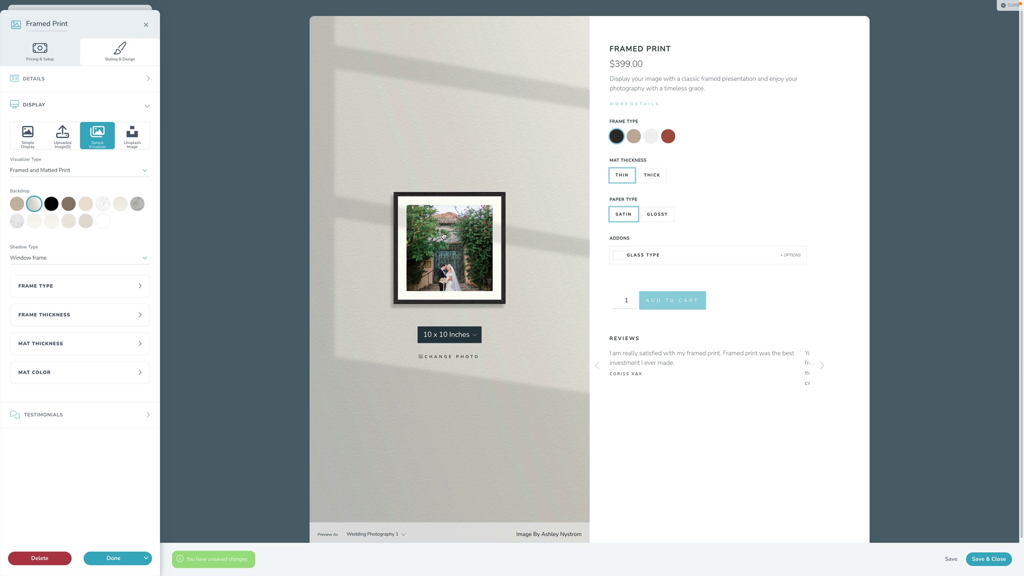
# Try the Extra Large and Medium thicknesses for the Thin mat choice and return it to Small.
pyautogui.click(137, 344)
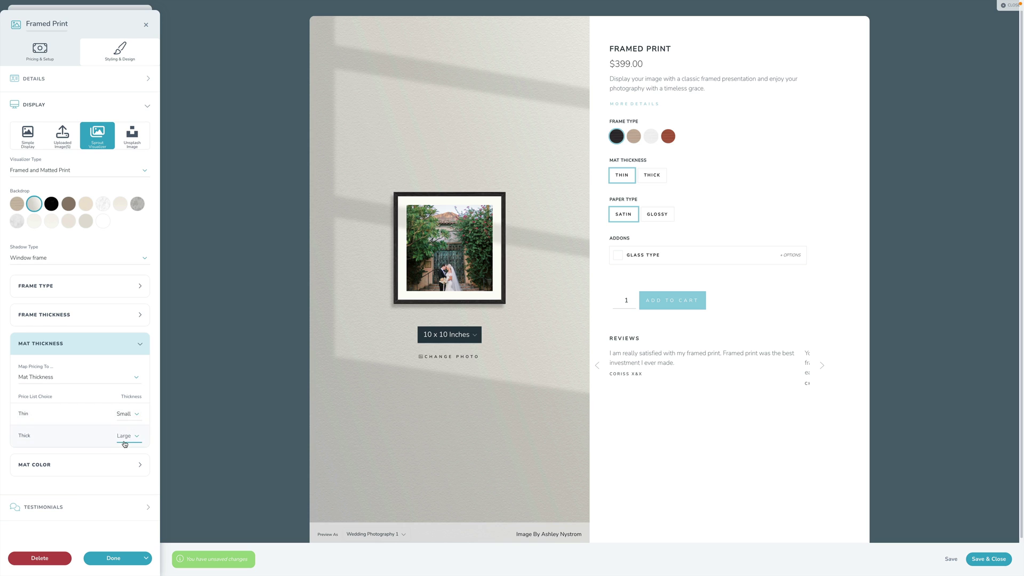
pyautogui.click(127, 414)
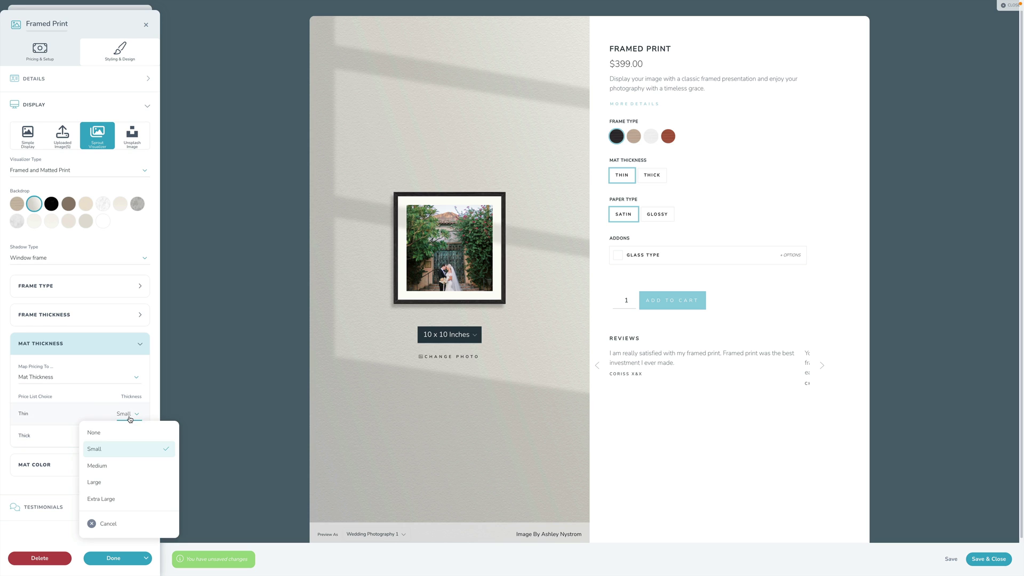
pyautogui.click(104, 499)
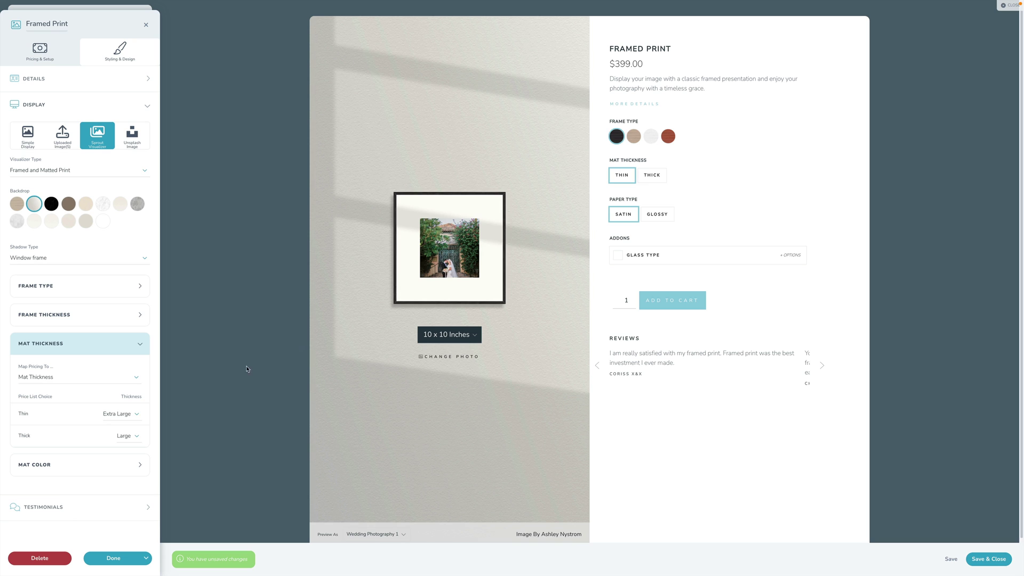
pyautogui.click(138, 417)
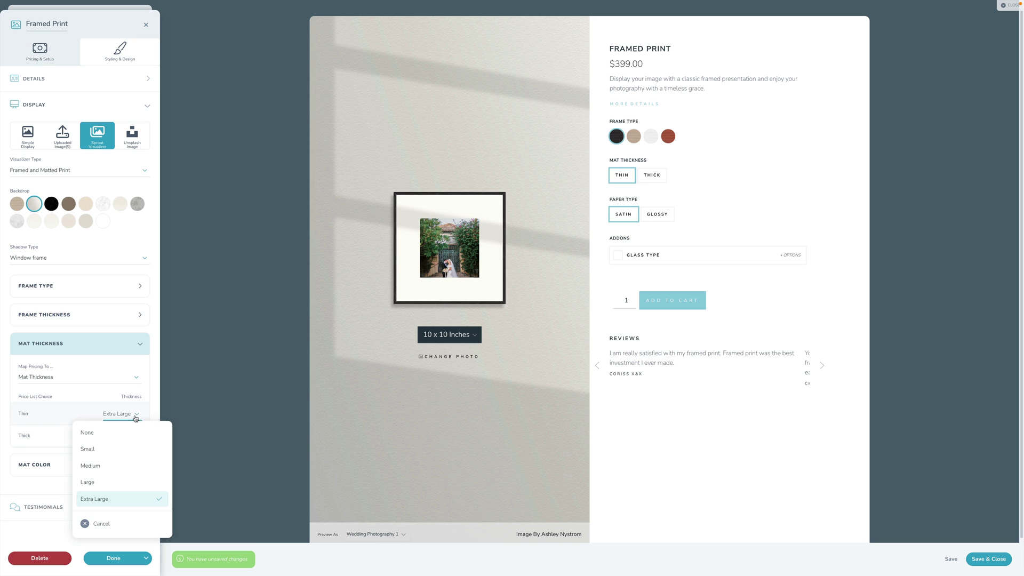
pyautogui.click(110, 469)
pyautogui.click(122, 413)
pyautogui.click(99, 450)
# Map the Thick mat choice to Extra Large and compare the Thin and Thick mats in the preview.
pyautogui.click(128, 437)
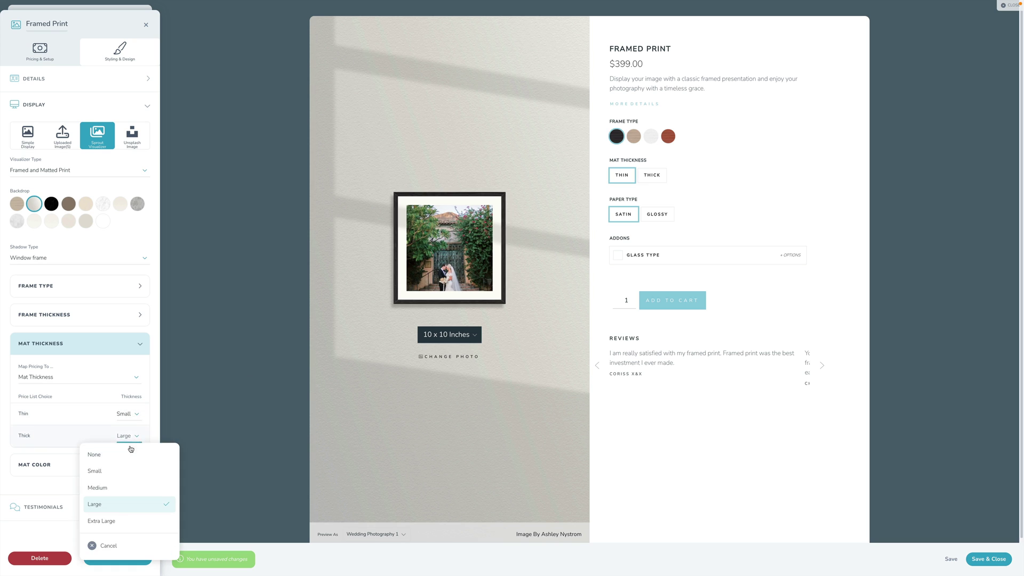
pyautogui.click(116, 524)
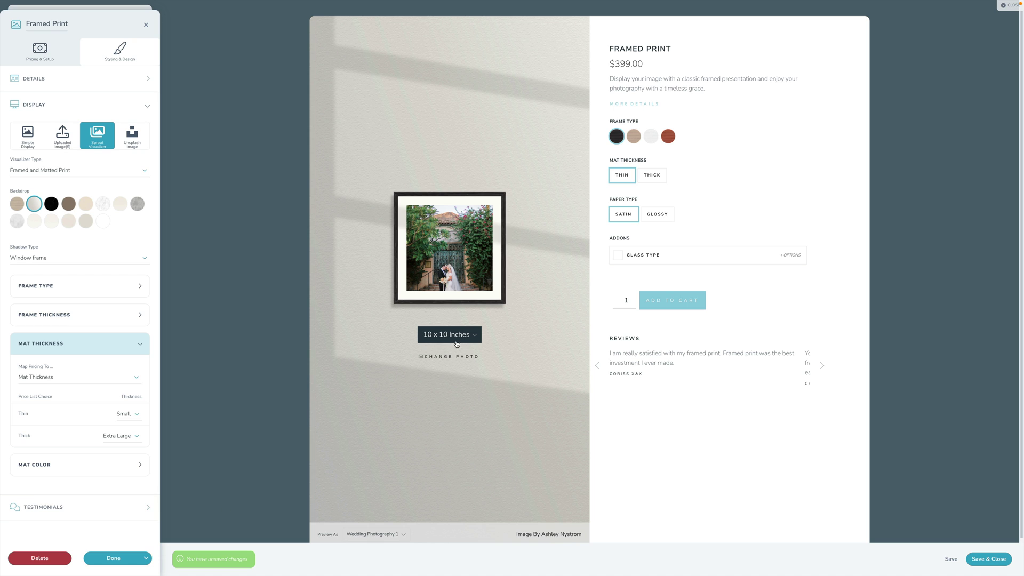
pyautogui.click(651, 179)
pyautogui.click(623, 179)
pyautogui.click(653, 177)
pyautogui.click(623, 177)
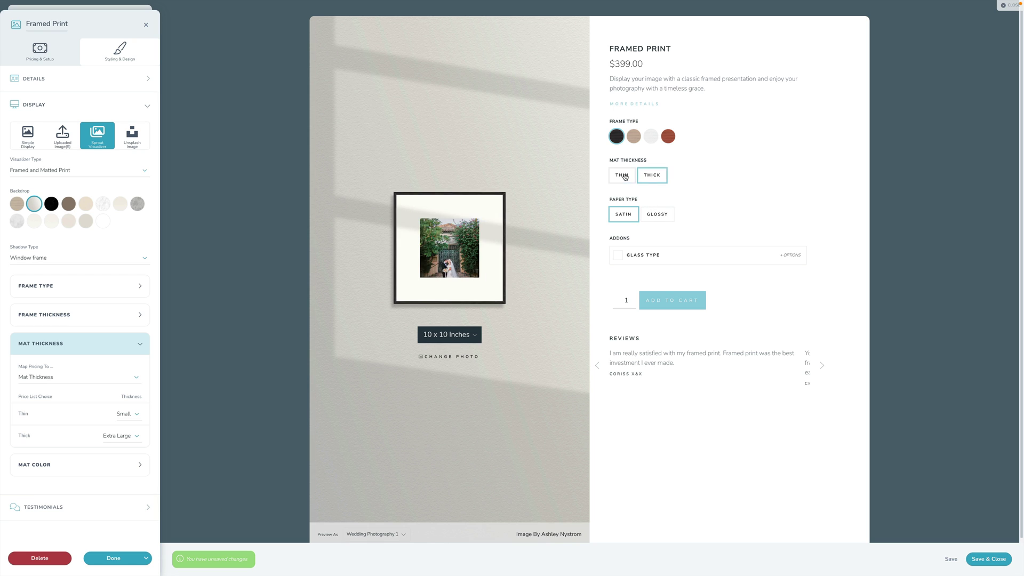
# Compare the Thick and Thin mat thicknesses of the 10 x 10 Framed Print again in the preview.
pyautogui.click(662, 177)
pyautogui.click(623, 177)
pyautogui.click(653, 177)
pyautogui.click(628, 177)
pyautogui.click(659, 178)
# Set the Framed Print's mat display color to #FFFFFF, leaving the mat color mapped to Nothing.
pyautogui.click(138, 465)
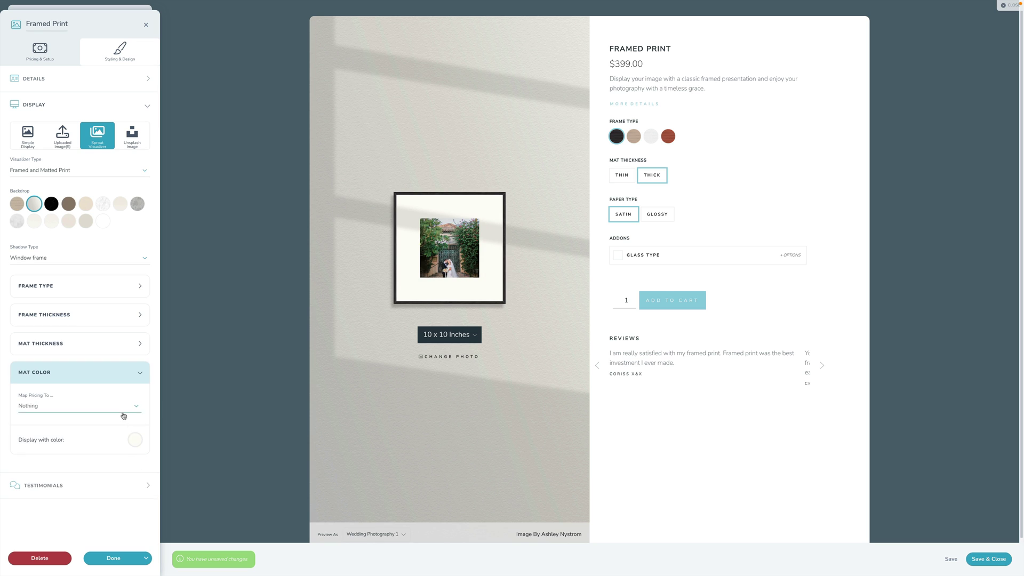
pyautogui.click(135, 439)
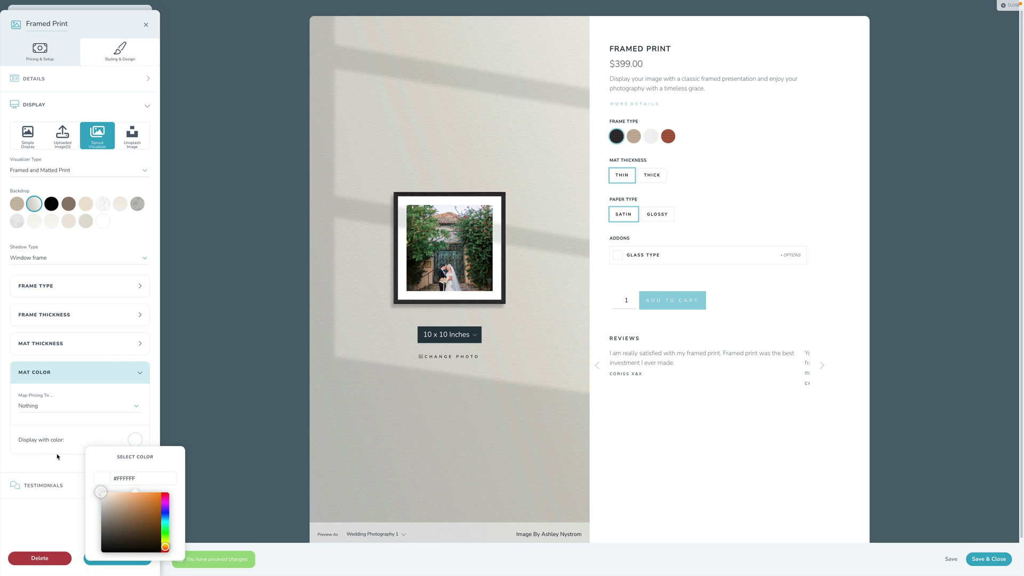
pyautogui.click(46, 514)
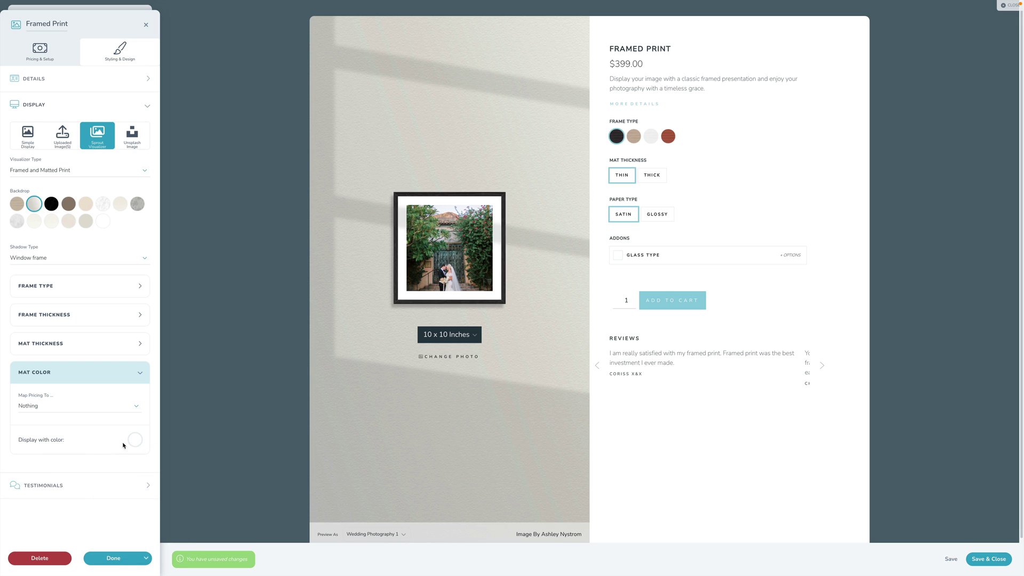
pyautogui.click(138, 374)
# Try the Canvas Gallery Wrap visualizer type and look through its canvas thickness and wrap style settings.
pyautogui.click(83, 170)
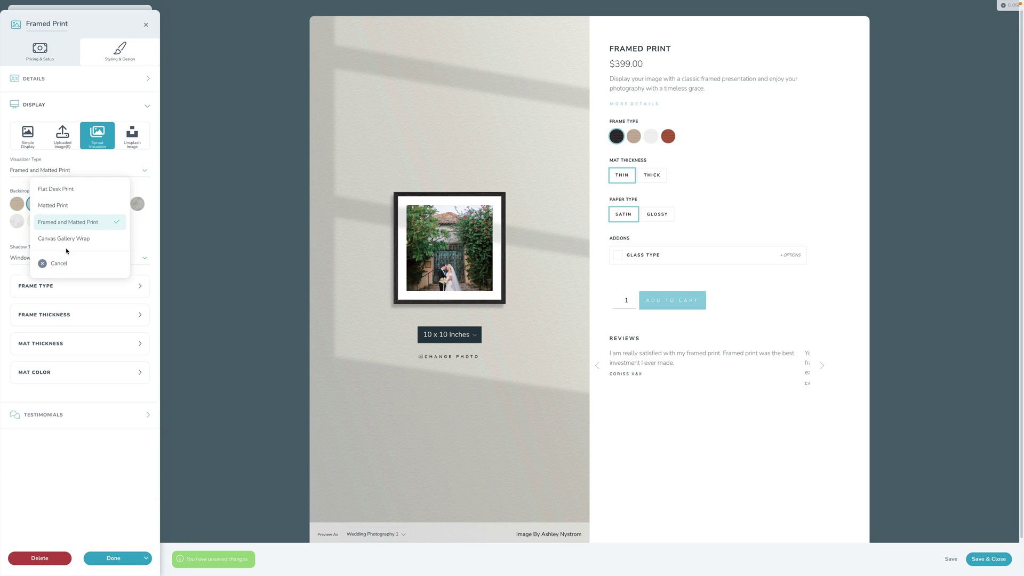
pyautogui.click(83, 239)
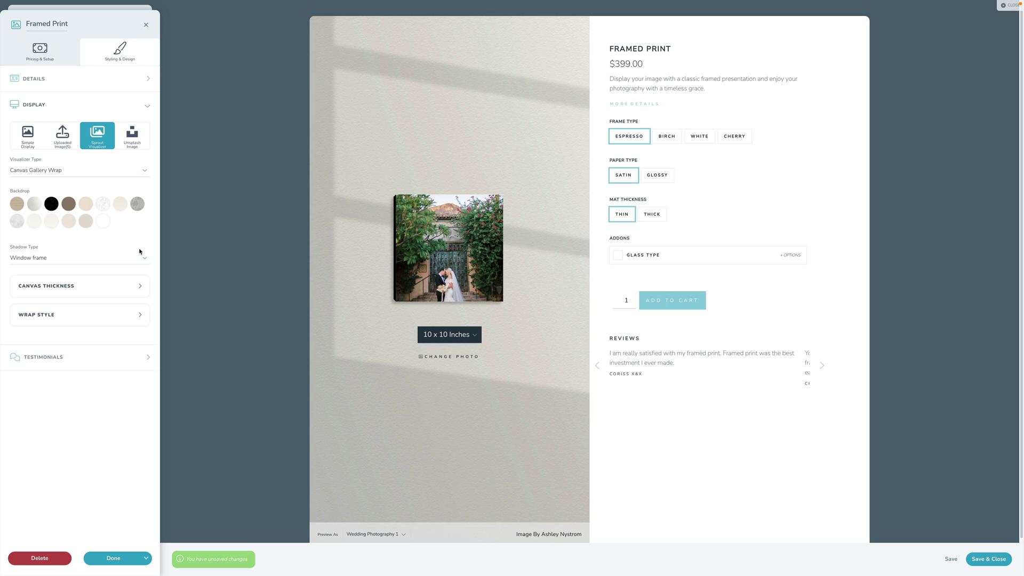
pyautogui.click(141, 288)
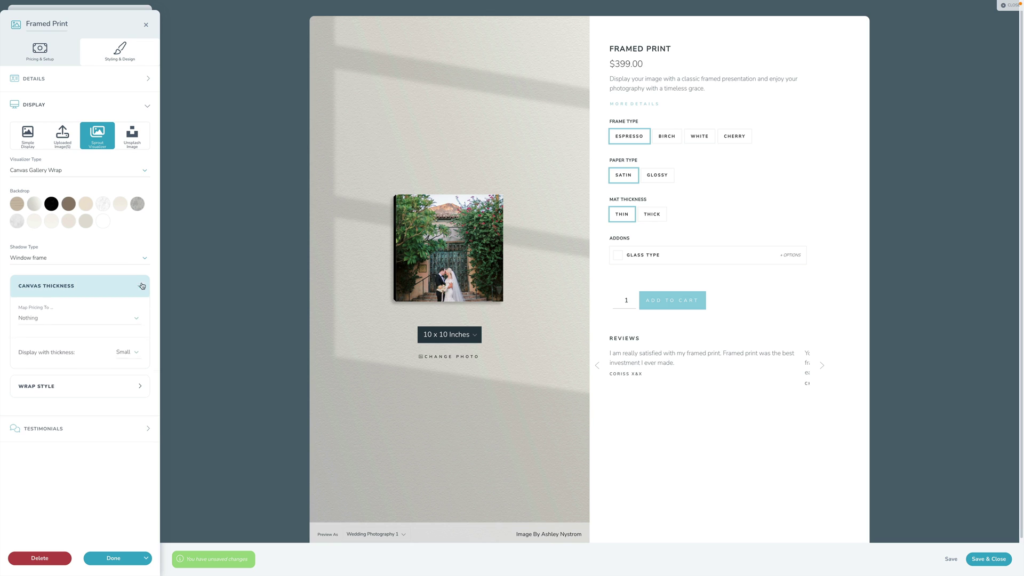
pyautogui.click(142, 393)
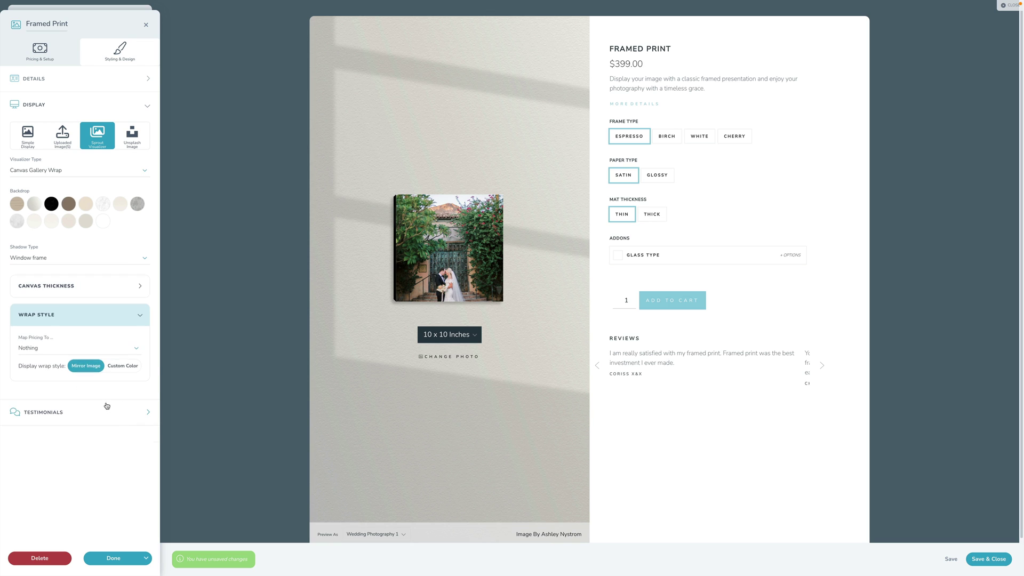
# Try the Custom Color wrap style, return it to Mirror Image, and restore the Framed and Matted Print visualizer type.
pyautogui.click(113, 368)
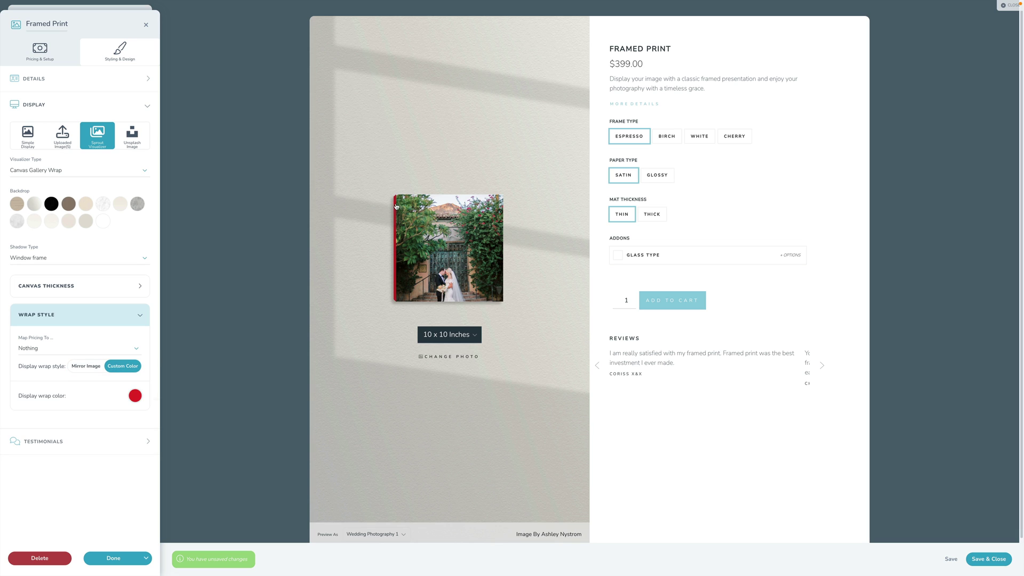
pyautogui.click(82, 366)
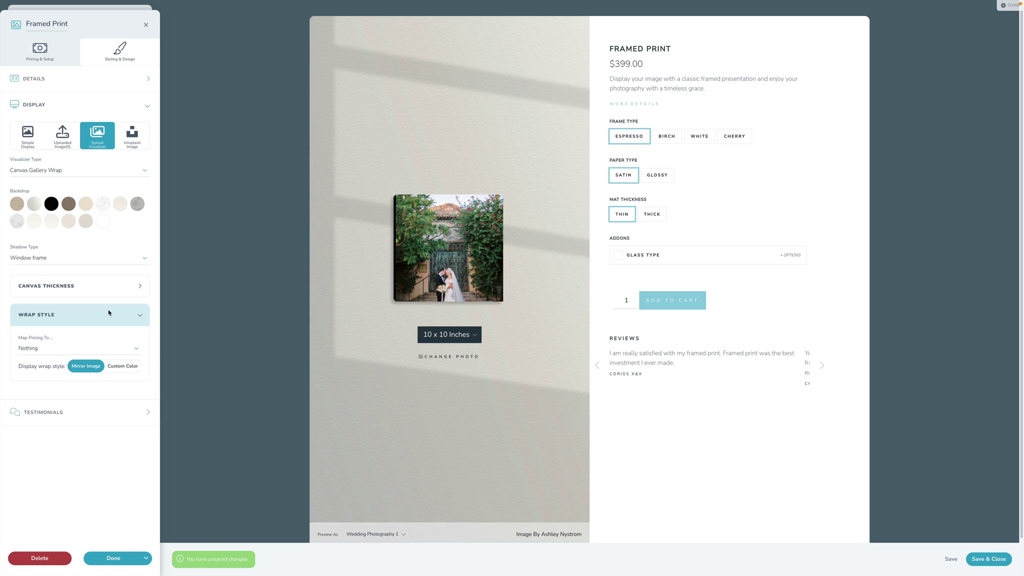
pyautogui.click(141, 317)
pyautogui.click(55, 171)
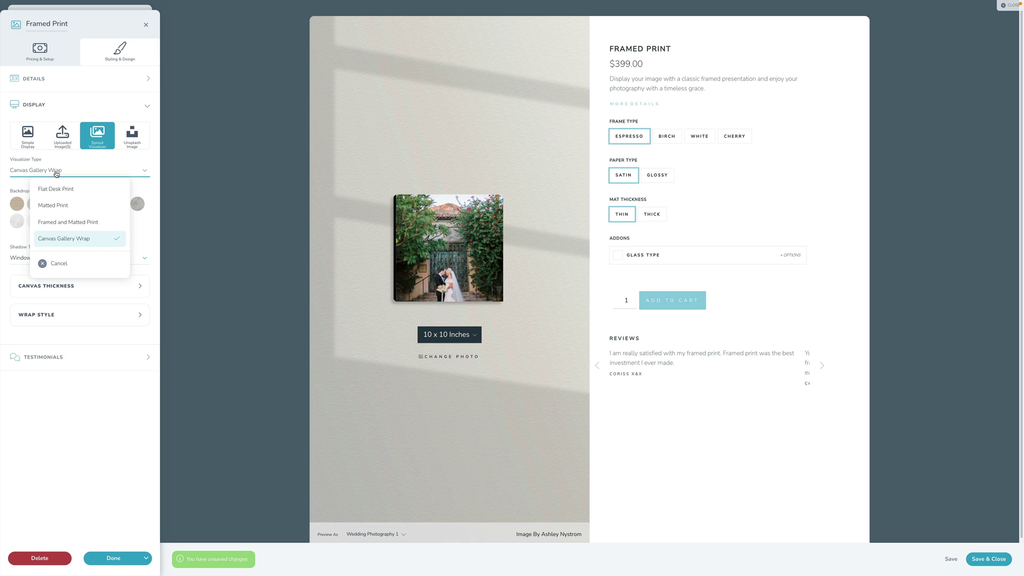
pyautogui.press('Return')
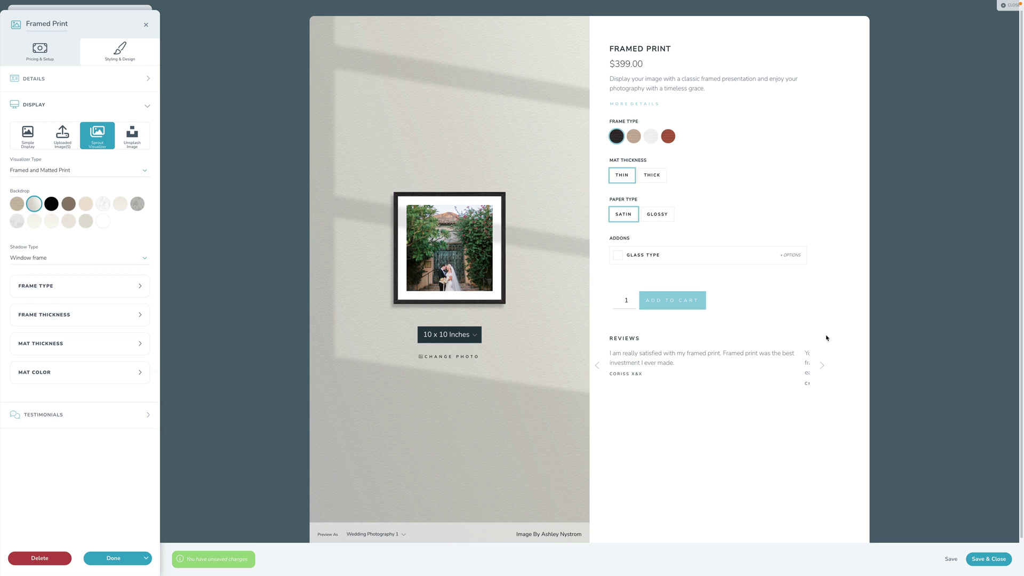
# Leave the Framed Print settings and examine the styling and preview of the Matted Folio Print.
pyautogui.click(61, 53)
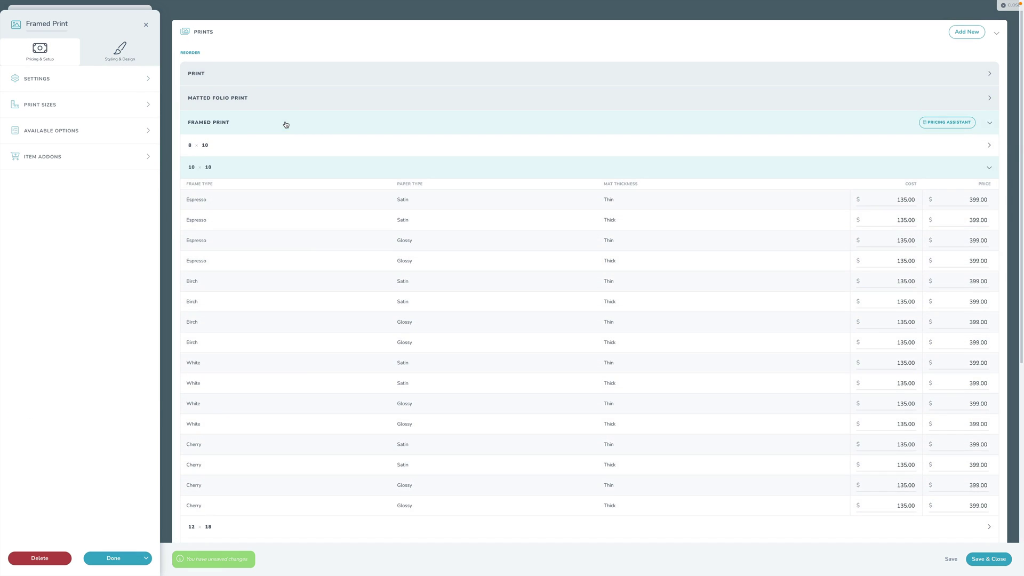
pyautogui.click(249, 125)
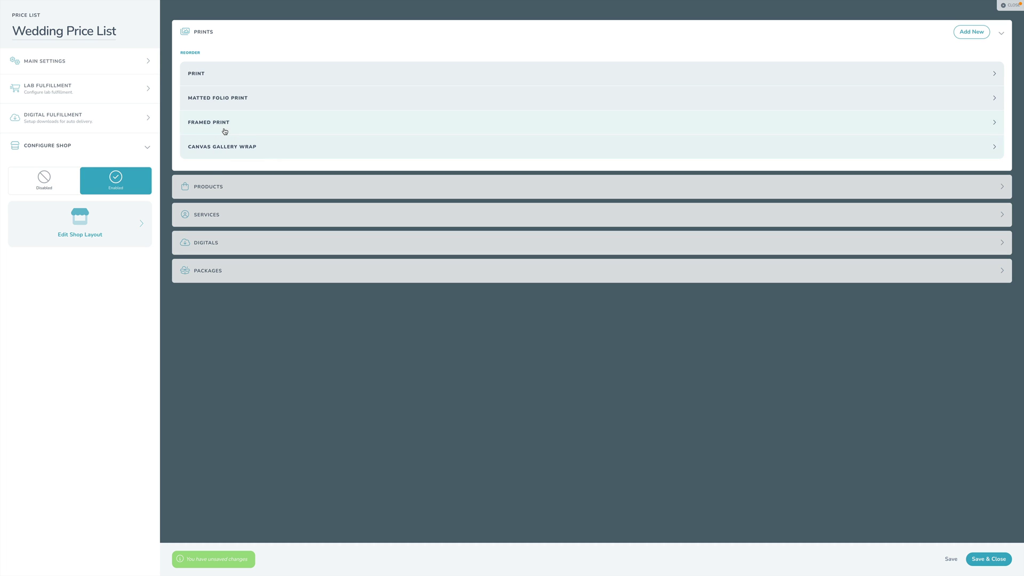
pyautogui.click(223, 106)
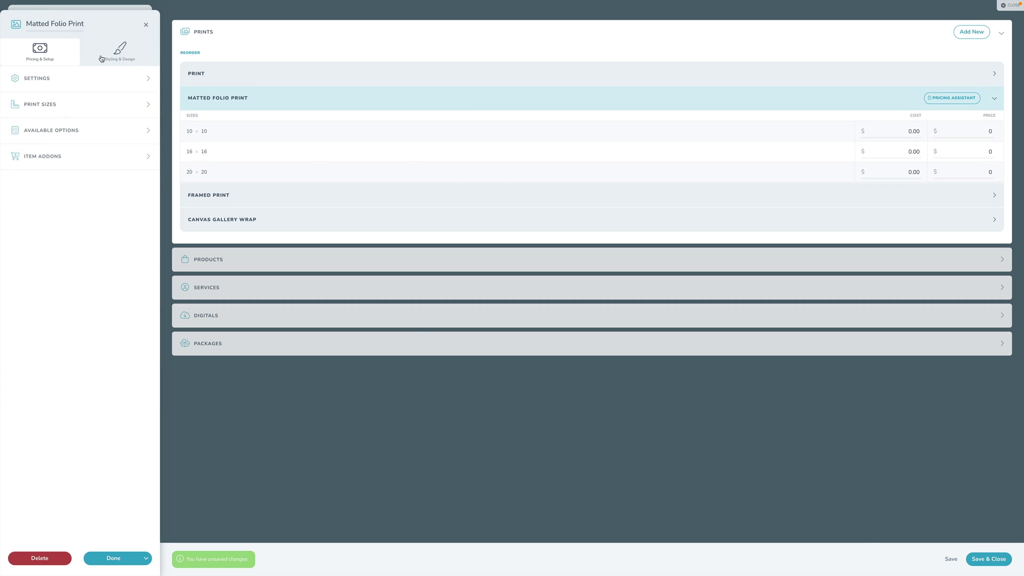
pyautogui.click(120, 50)
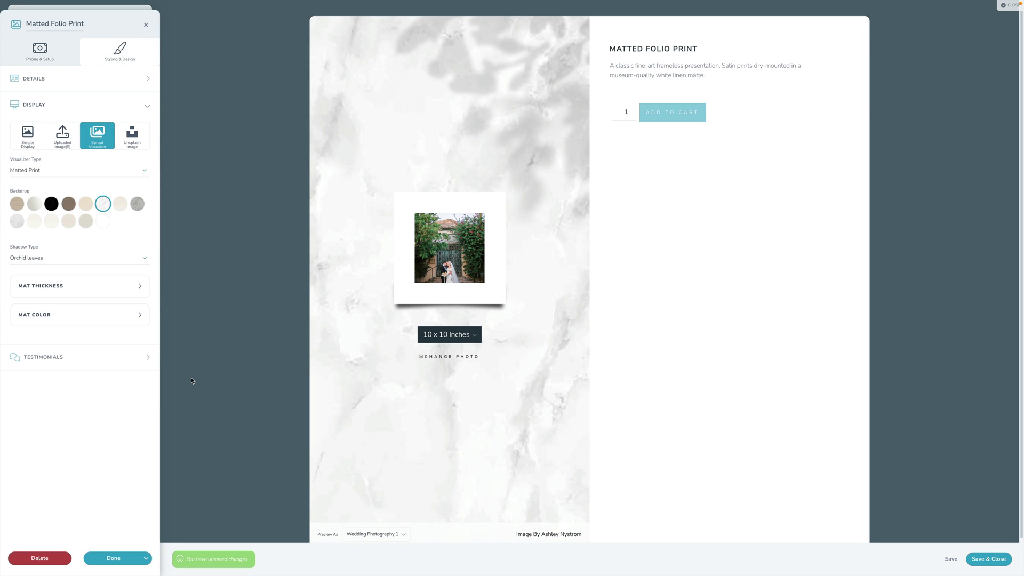
pyautogui.click(120, 554)
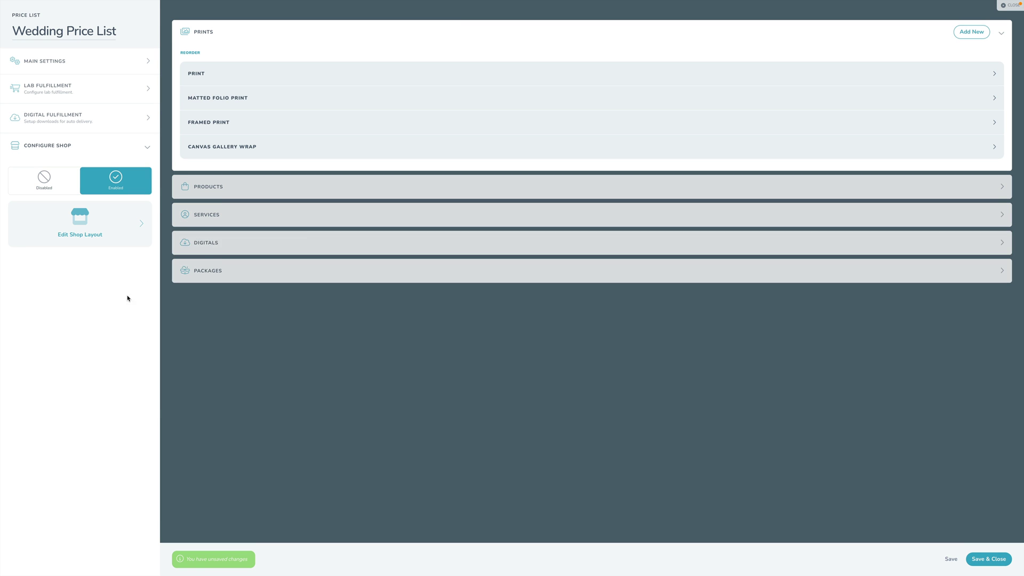
# Look through the price list sections and open the display styling of the Press-Printed Cards product.
pyautogui.click(207, 277)
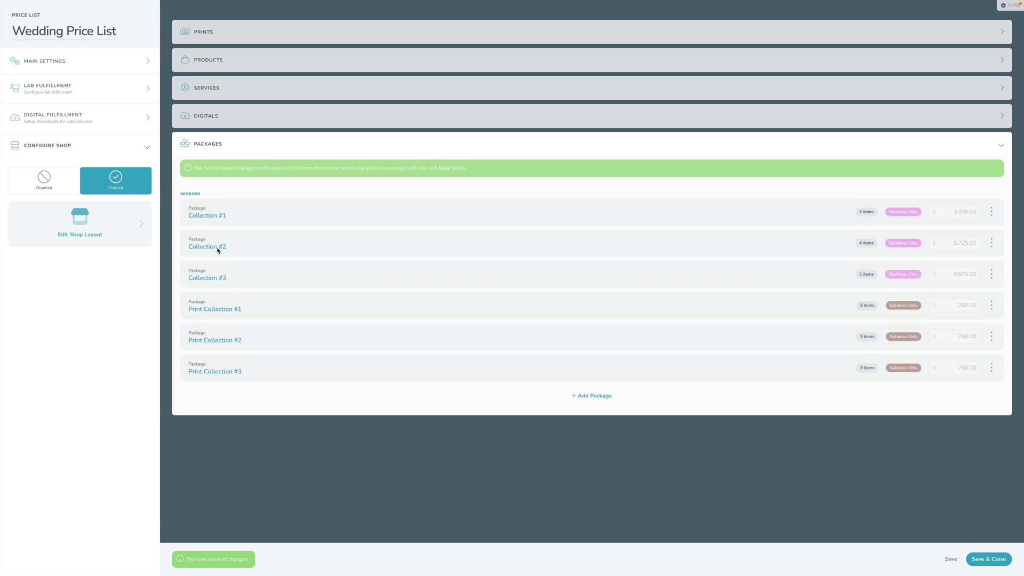
pyautogui.click(215, 122)
pyautogui.click(215, 64)
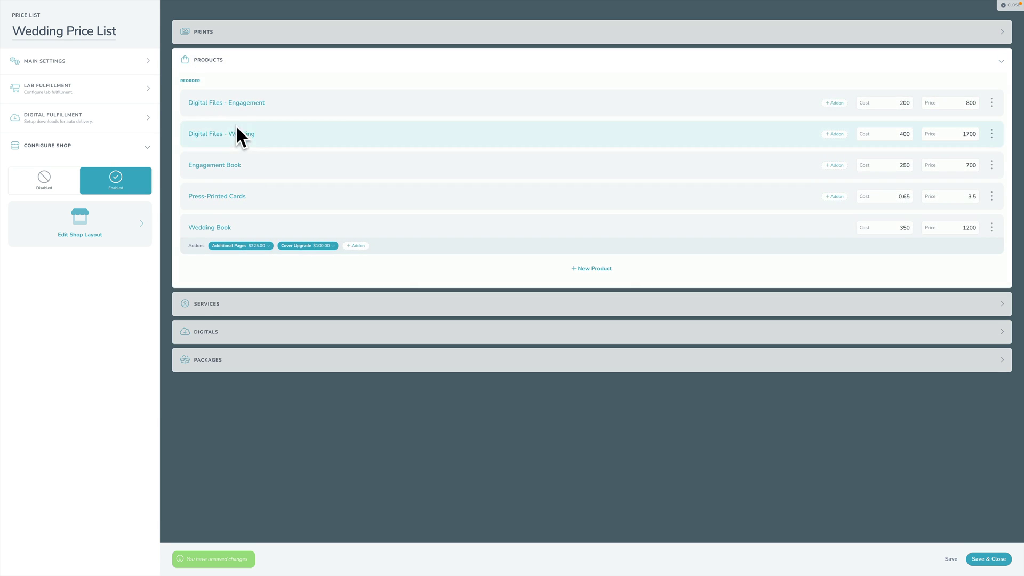
pyautogui.click(211, 198)
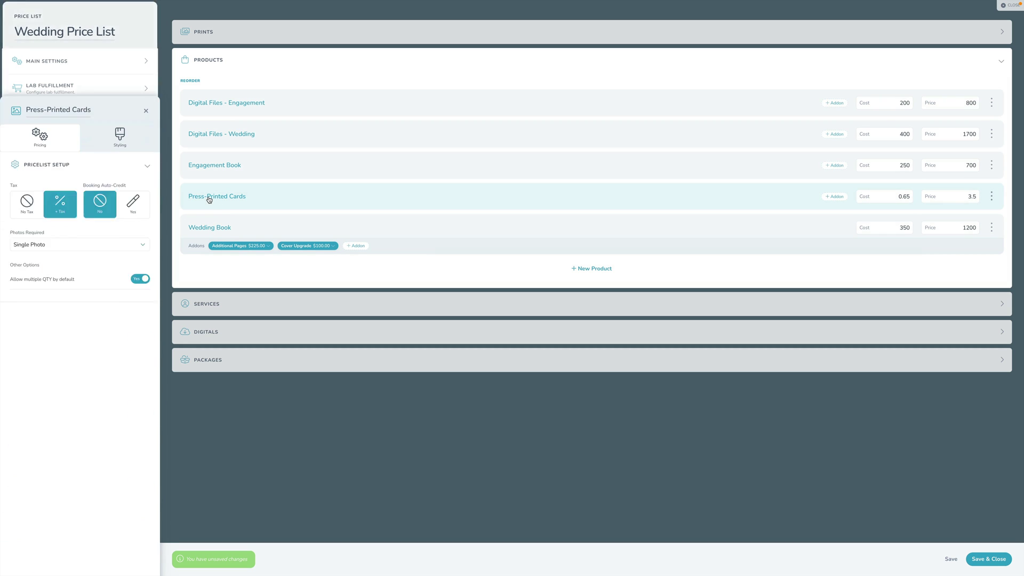
pyautogui.click(117, 61)
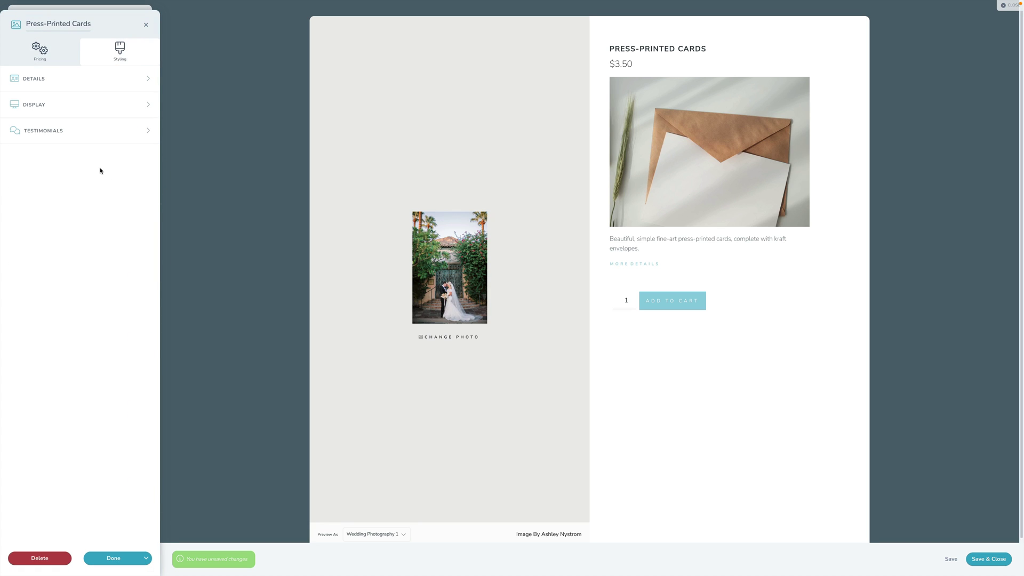
pyautogui.click(38, 106)
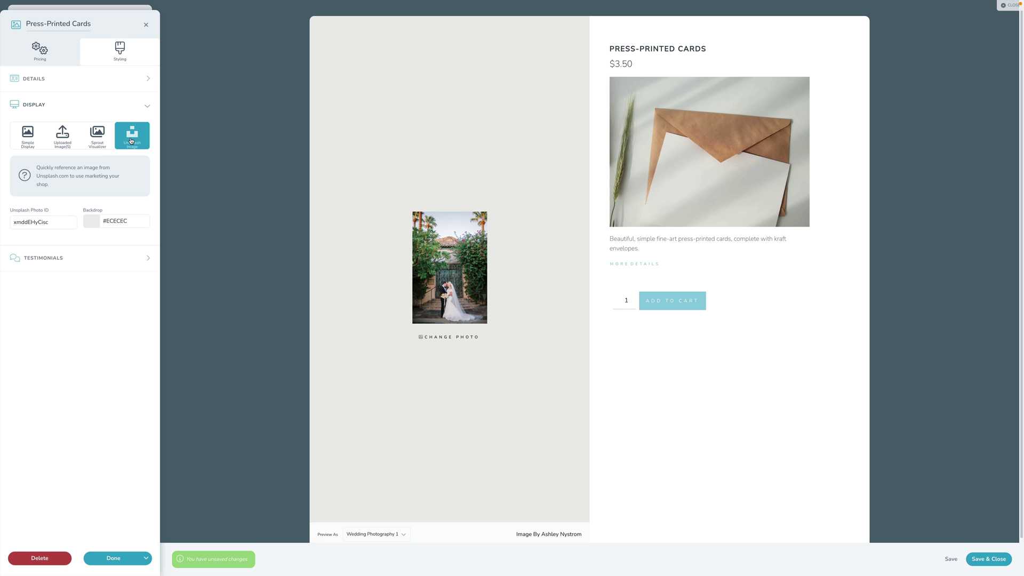
# Keep the Unsplash image display for the Press-Printed Cards, set its backdrop color to #D1D1D1, and finish editing the product.
pyautogui.click(98, 140)
pyautogui.click(133, 140)
pyautogui.moveTo(53, 223); pyautogui.dragTo(2, 226)
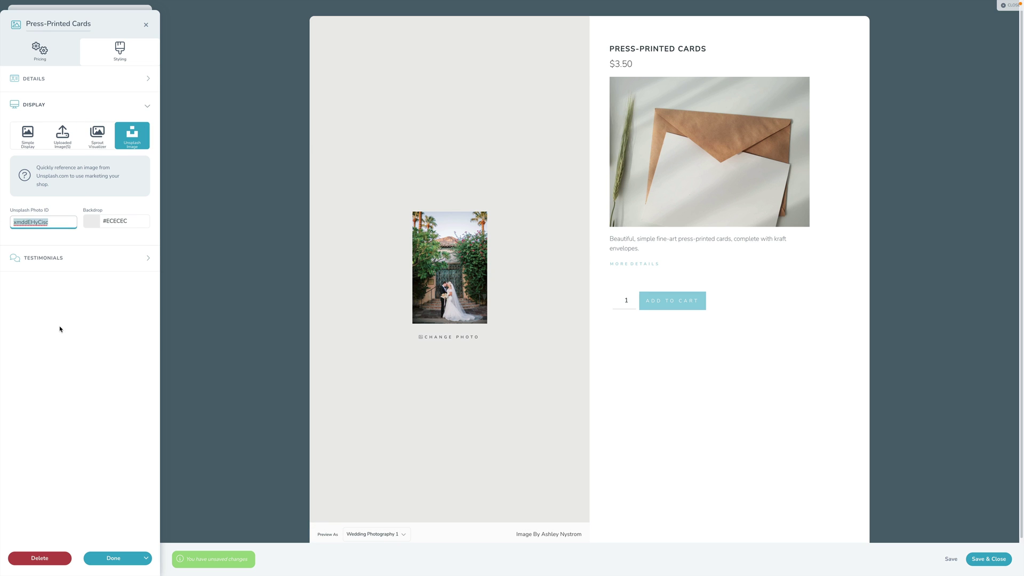
pyautogui.click(131, 224)
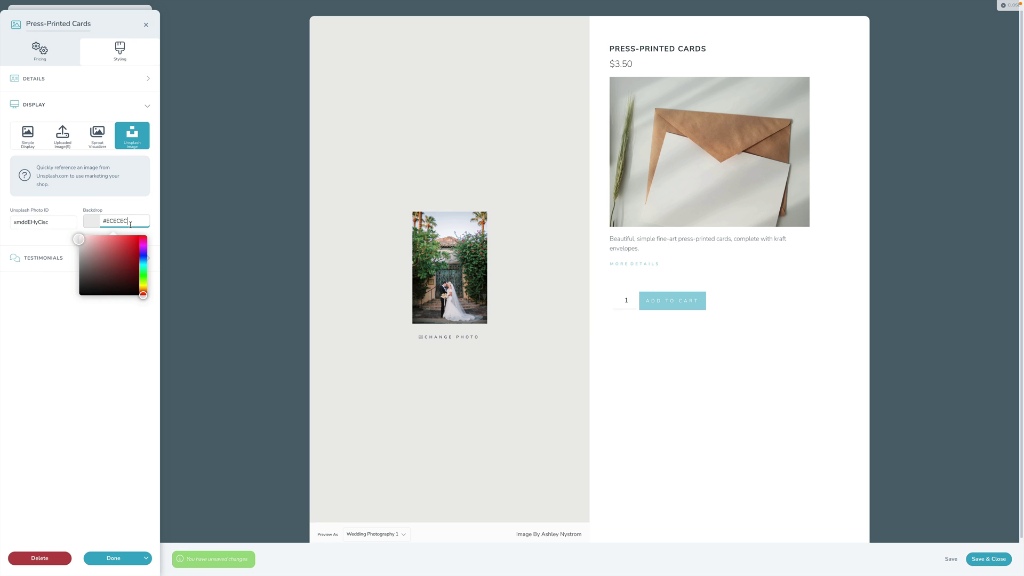
pyautogui.moveTo(88, 240); pyautogui.dragTo(62, 249)
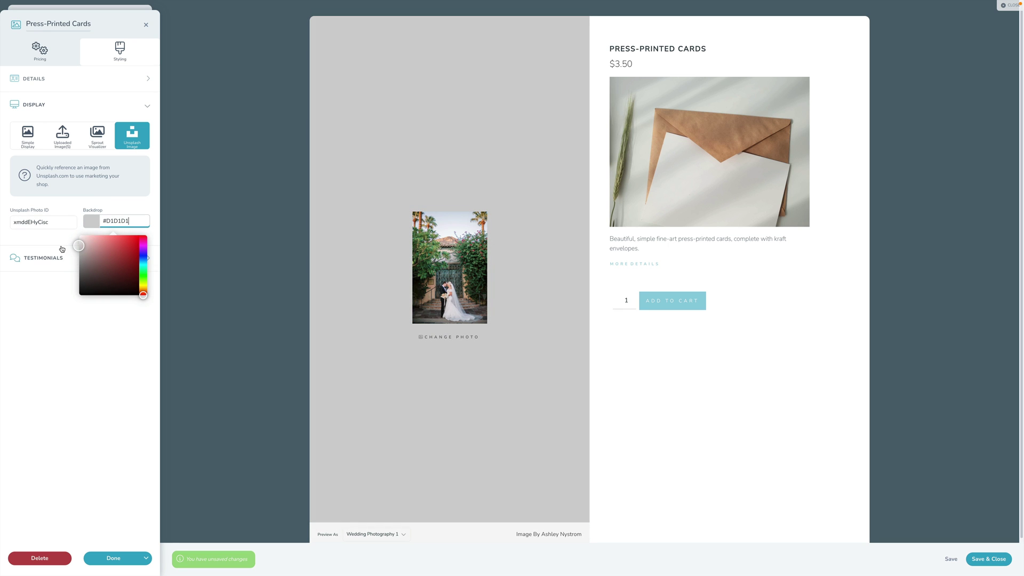
pyautogui.click(73, 371)
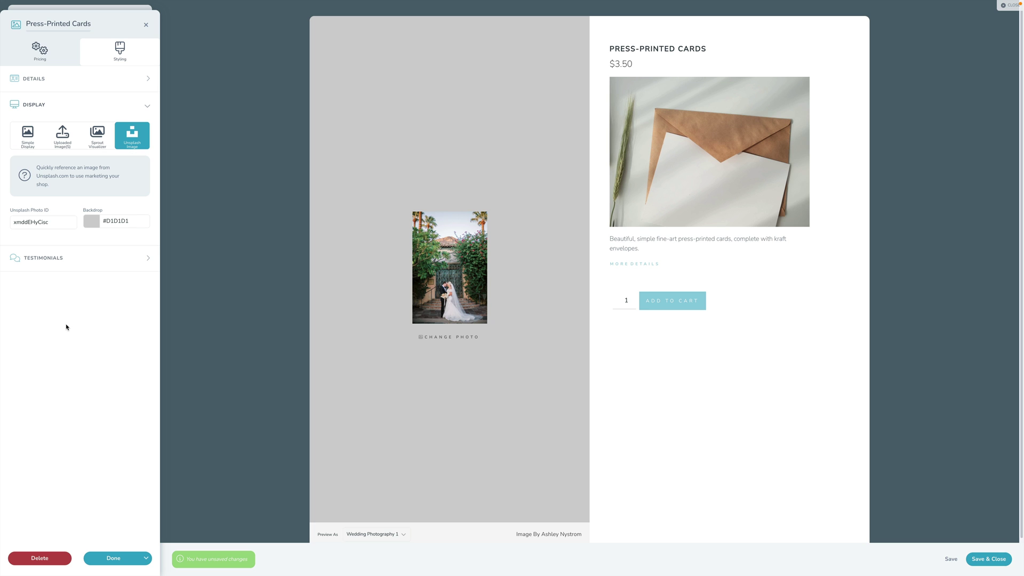
pyautogui.click(113, 558)
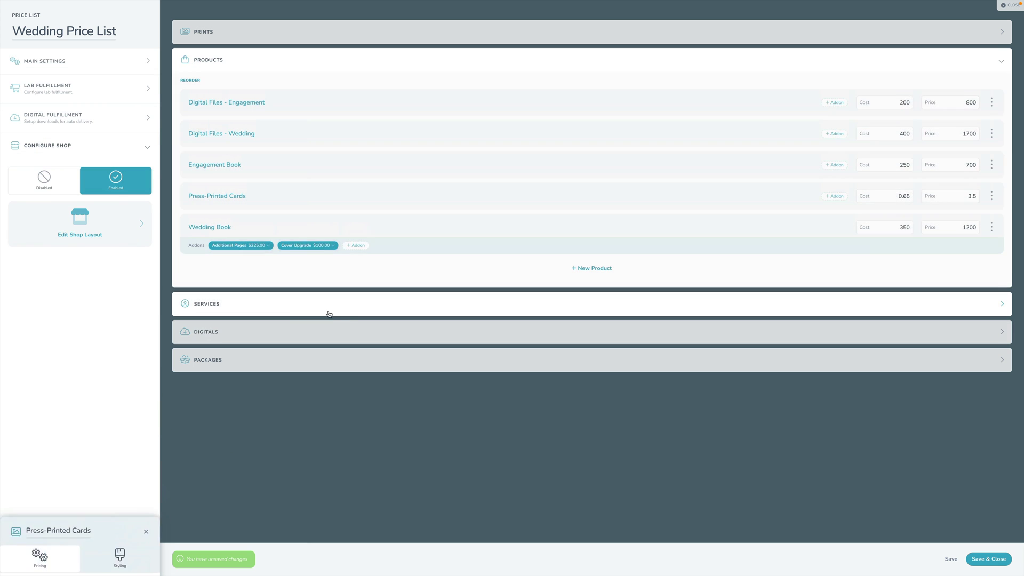
# Open the Collection #2 package, review its description and image settings, and save the package.
pyautogui.click(263, 370)
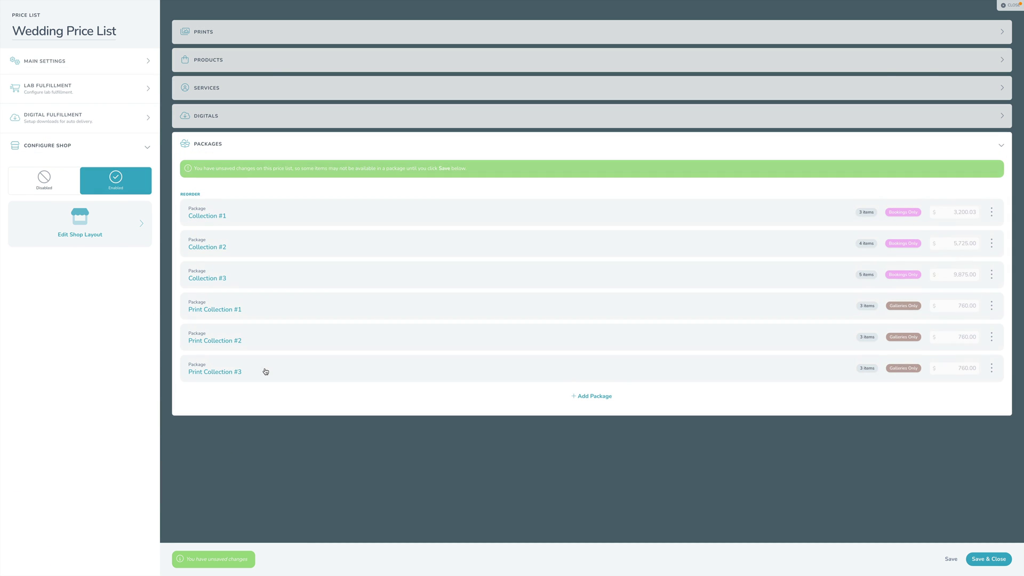
pyautogui.click(213, 247)
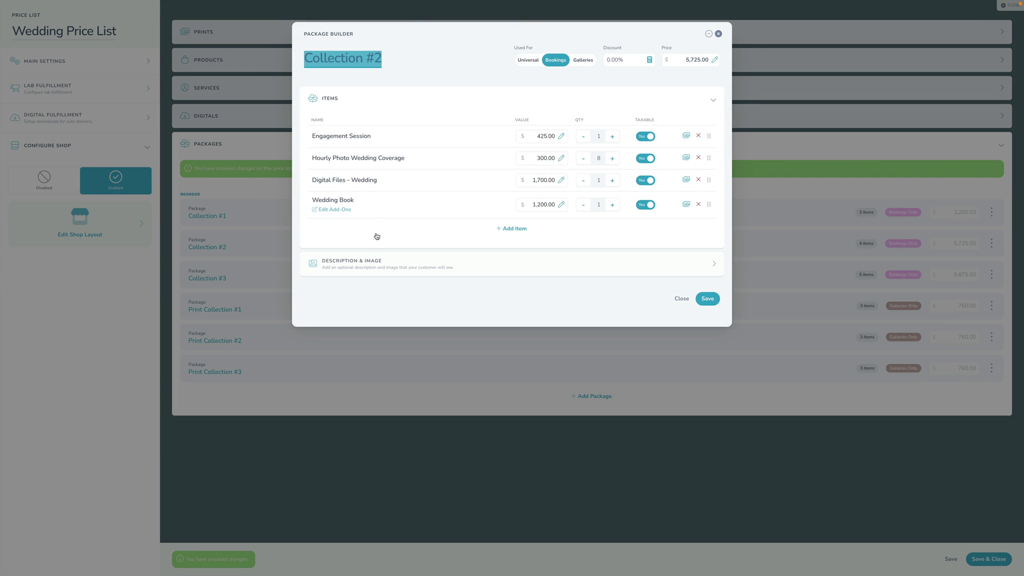
pyautogui.click(365, 266)
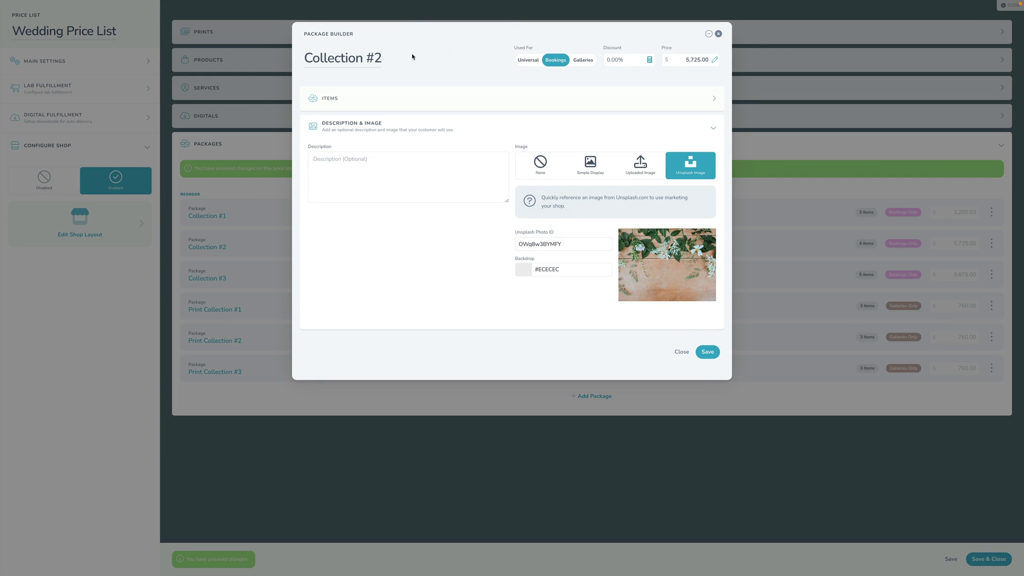
pyautogui.click(339, 166)
pyautogui.click(698, 356)
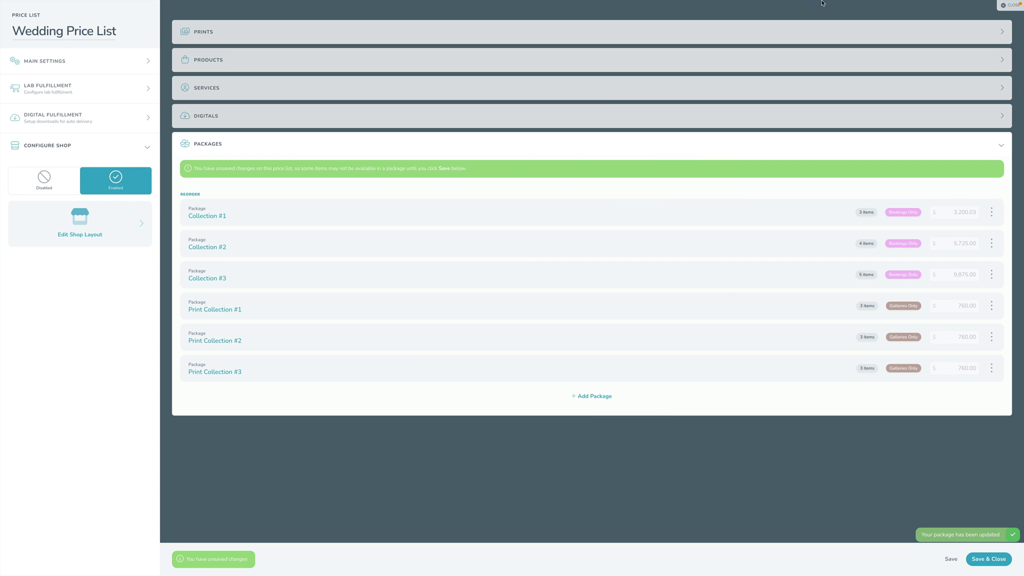
# Close the price list editor, open the client view of the Wedding Price List, and browse its print products.
pyautogui.click(1010, 5)
pyautogui.click(502, 337)
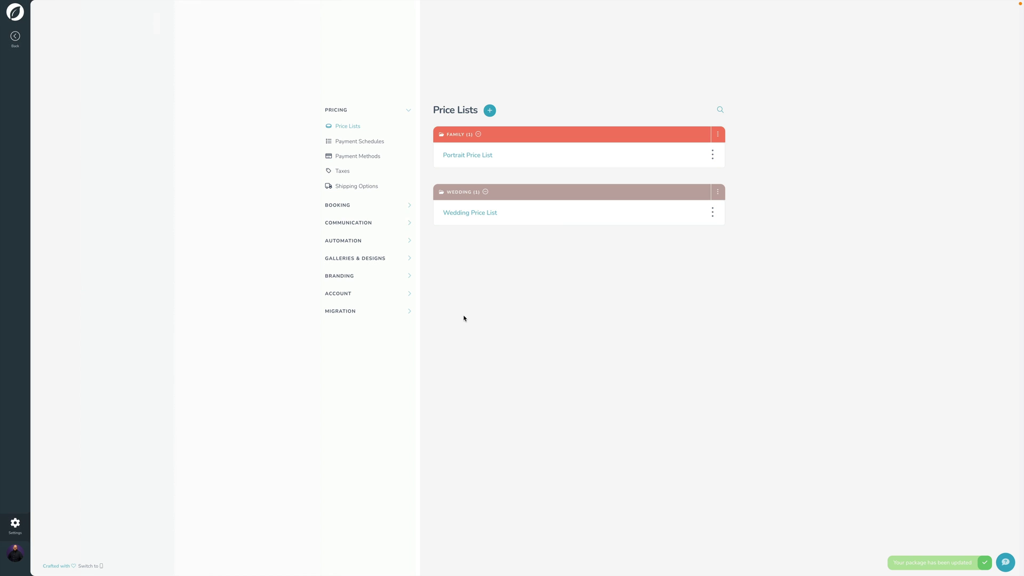
pyautogui.click(712, 212)
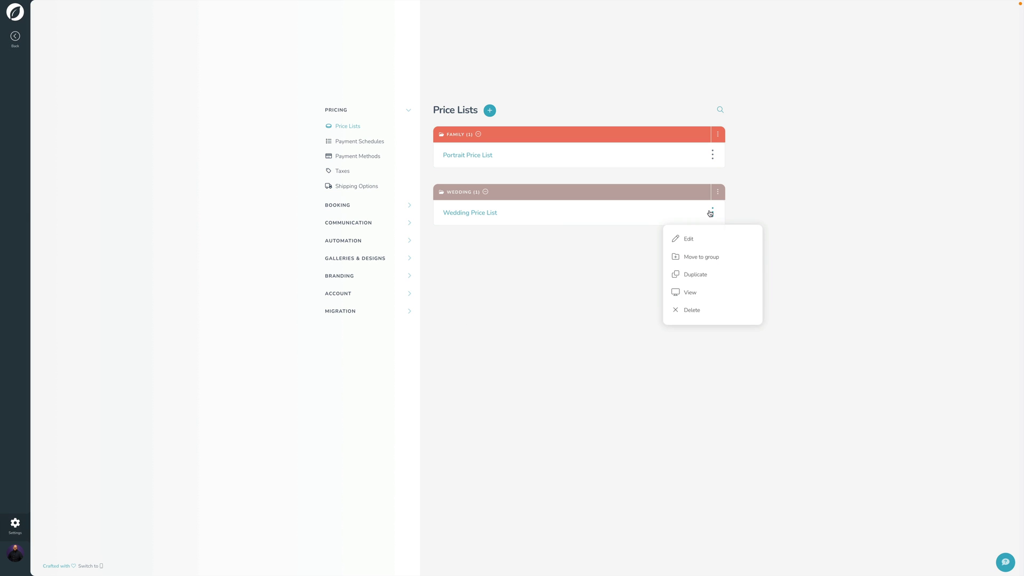
pyautogui.click(687, 293)
pyautogui.click(706, 261)
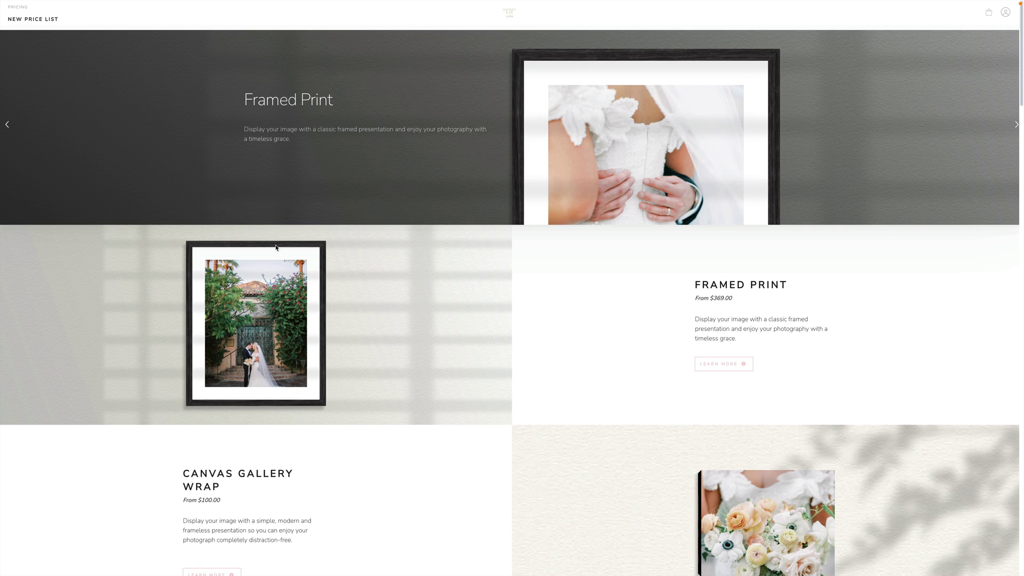
pyautogui.scroll(-4, 602, 302)
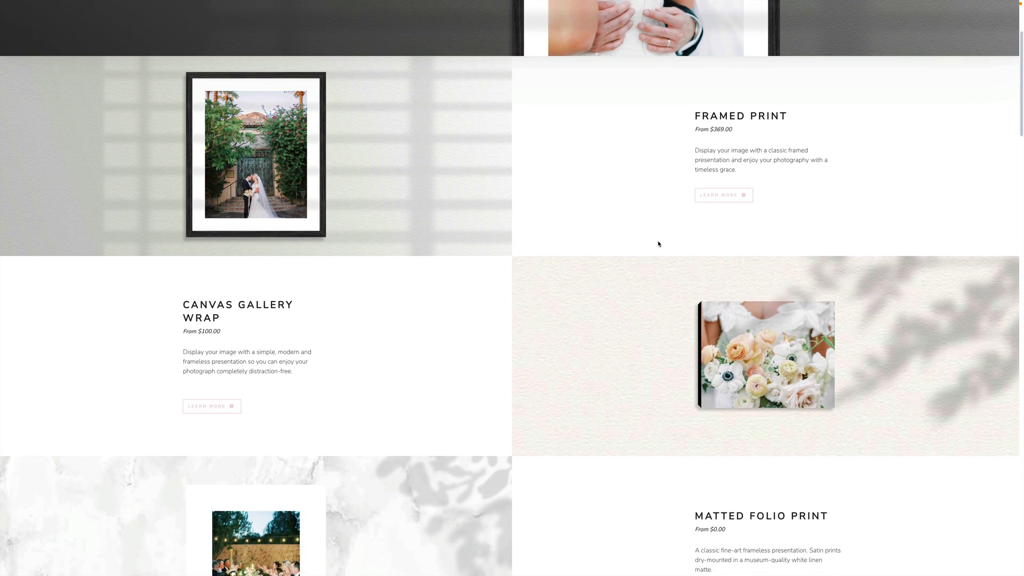
pyautogui.scroll(-3, 269, 314)
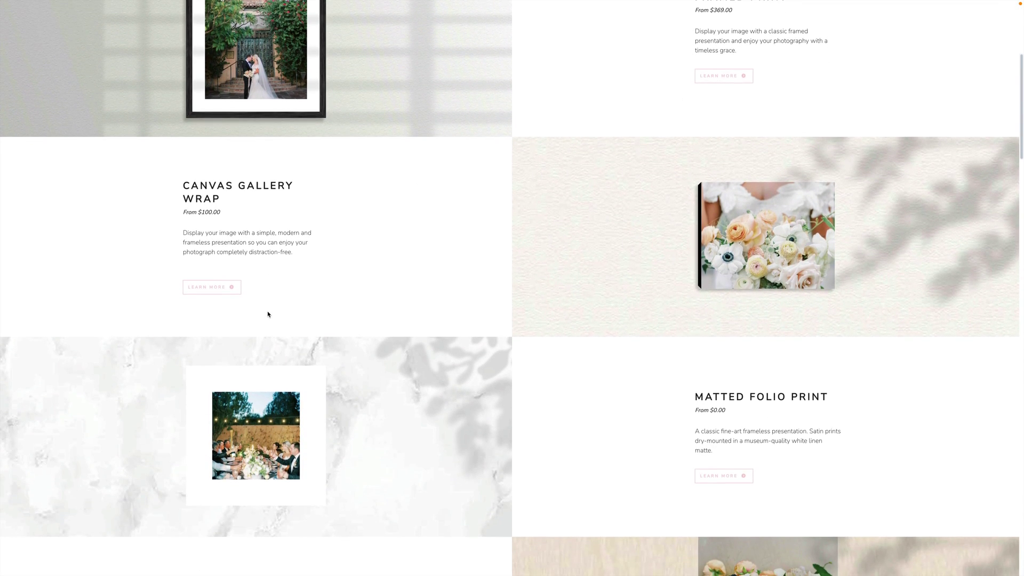
# Look over the print products down to the Print Collections section and open the Framed Print's details.
pyautogui.scroll(-5, 268, 314)
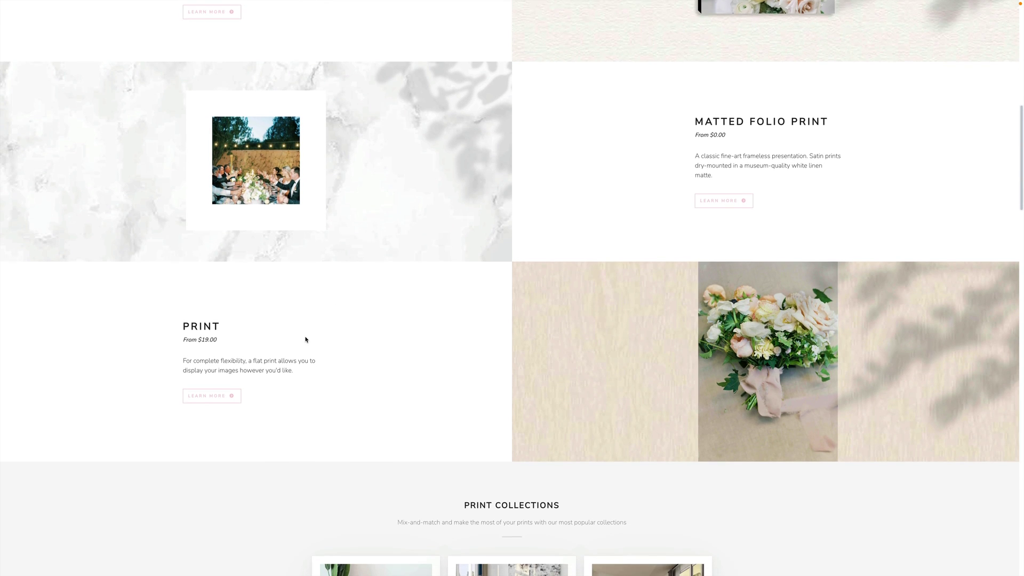
pyautogui.scroll(6, 378, 267)
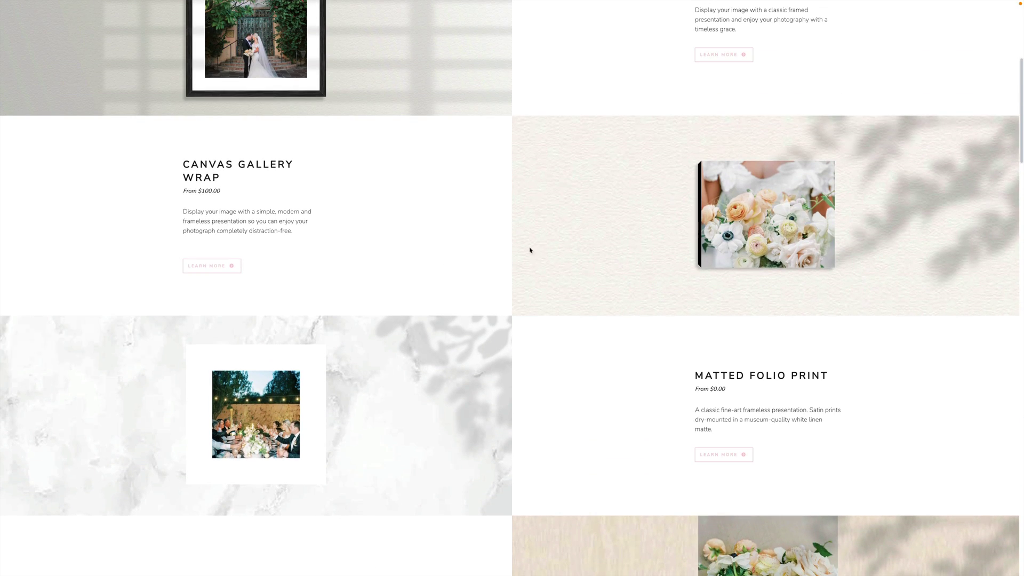
pyautogui.scroll(2, 283, 285)
pyautogui.click(732, 158)
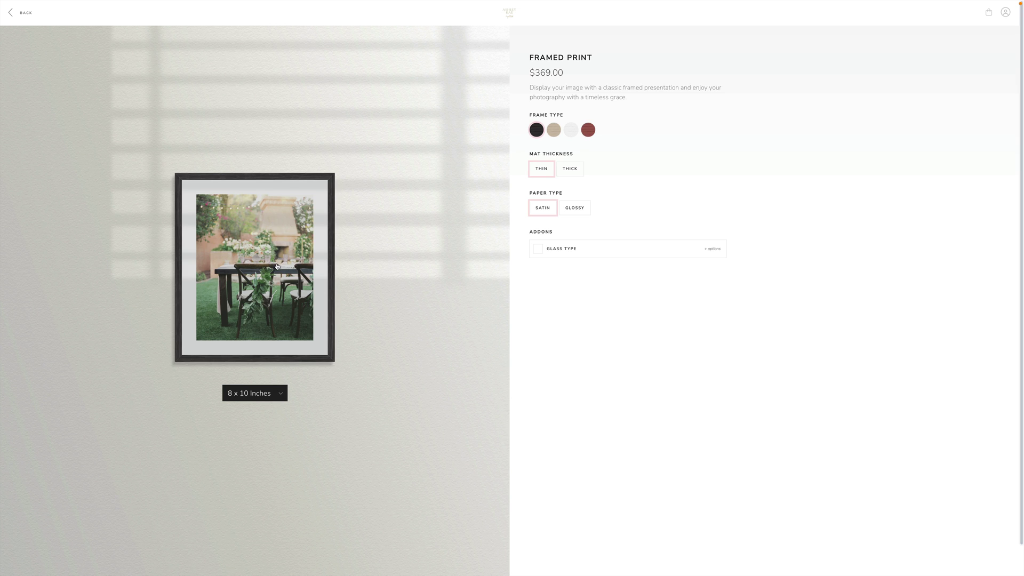
# Preview the Framed Print's beige frame, select the red frame, and try thick mat and glossy paper before restoring thin mat and satin paper.
pyautogui.click(554, 132)
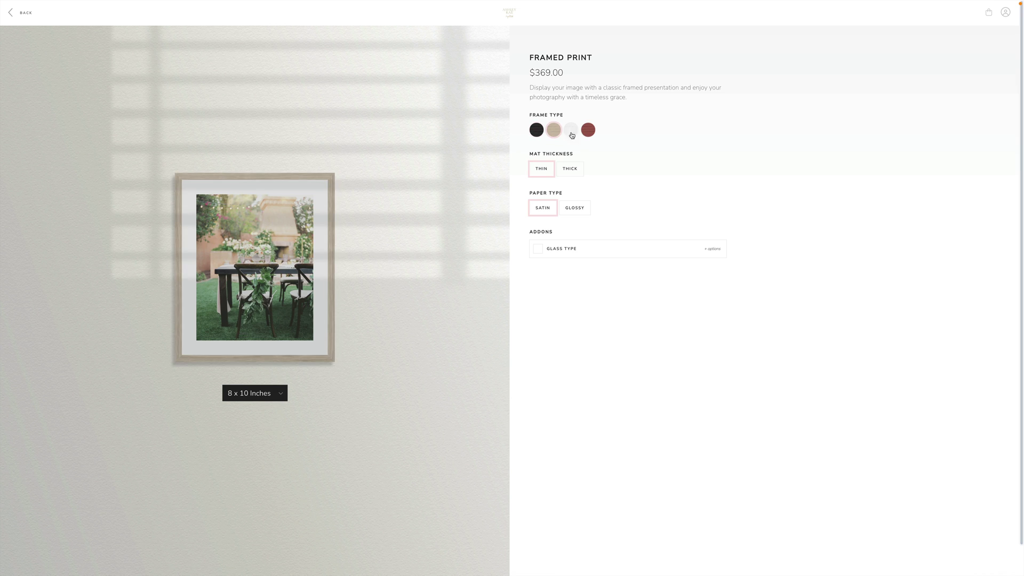
pyautogui.click(587, 131)
pyautogui.click(569, 169)
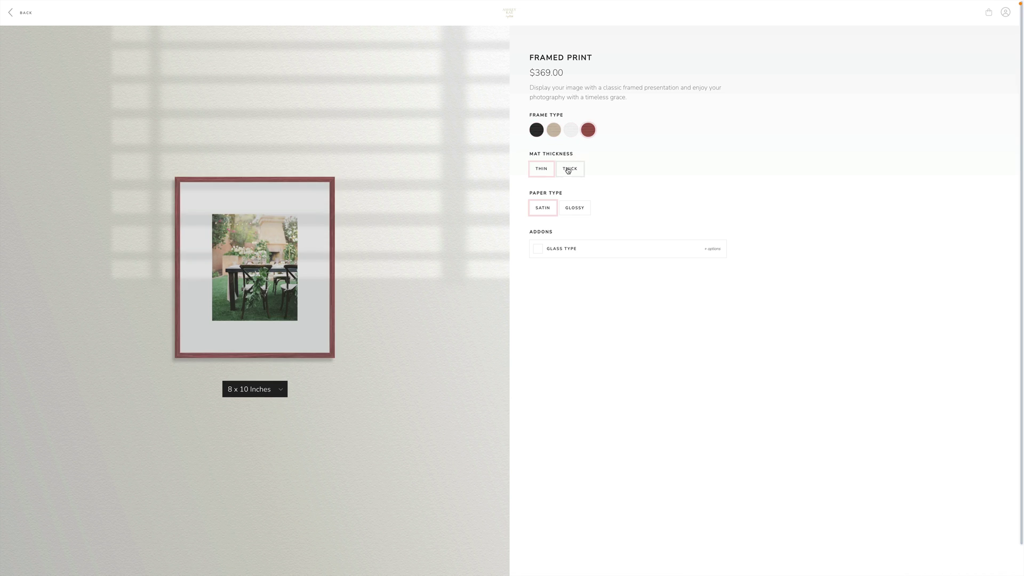
pyautogui.click(569, 212)
pyautogui.click(542, 210)
pyautogui.click(542, 170)
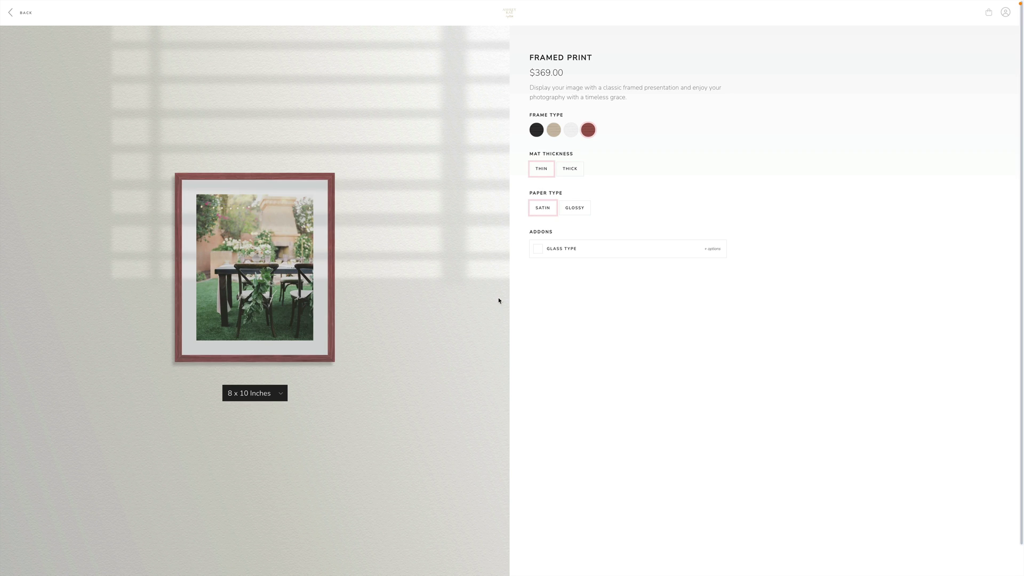
# Try the Framed Print's Glass Type add-on with the Standard Glass and Museum Quality options, and remove the add-on.
pyautogui.click(560, 248)
pyautogui.click(570, 275)
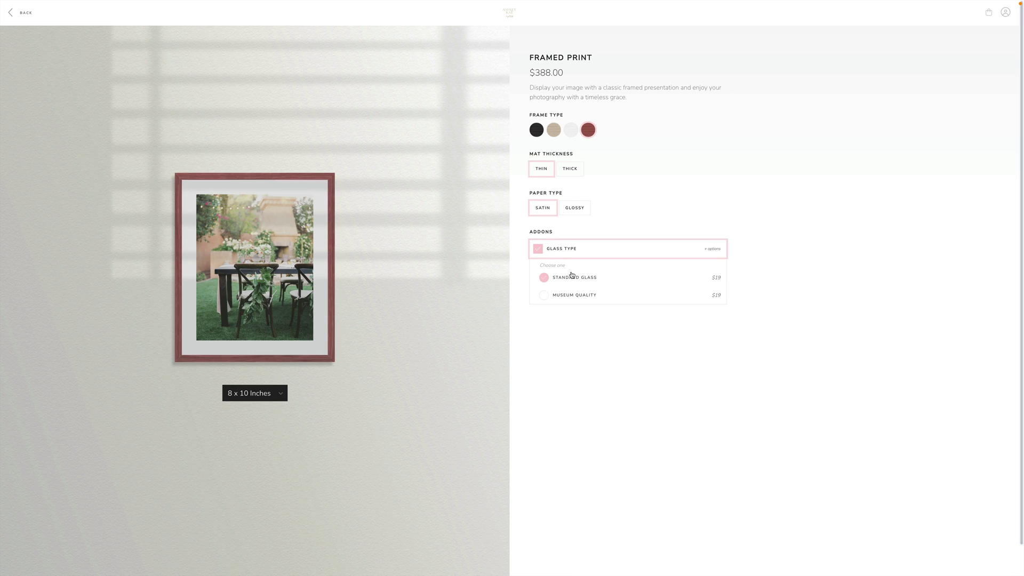
pyautogui.click(568, 295)
pyautogui.click(558, 251)
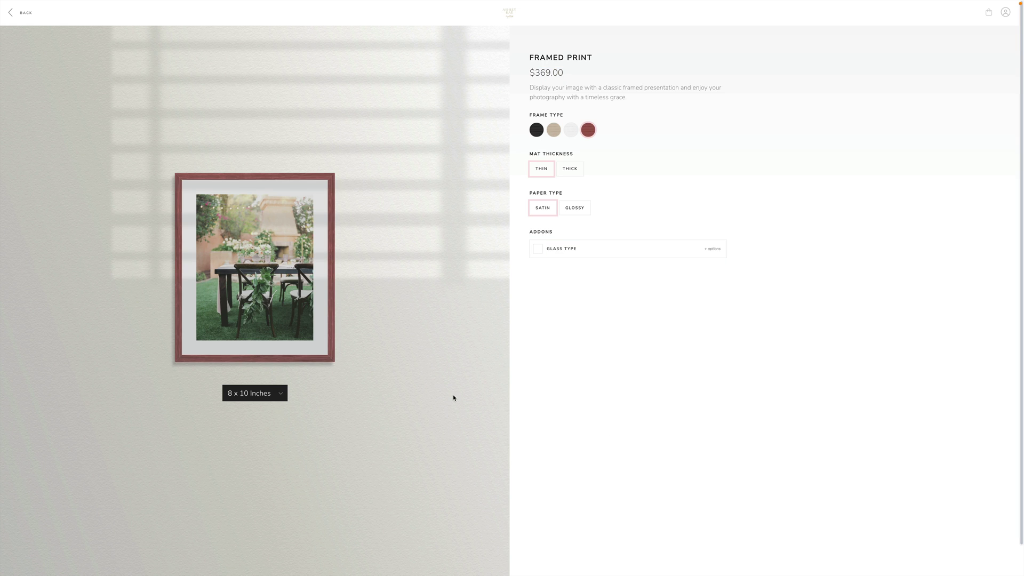